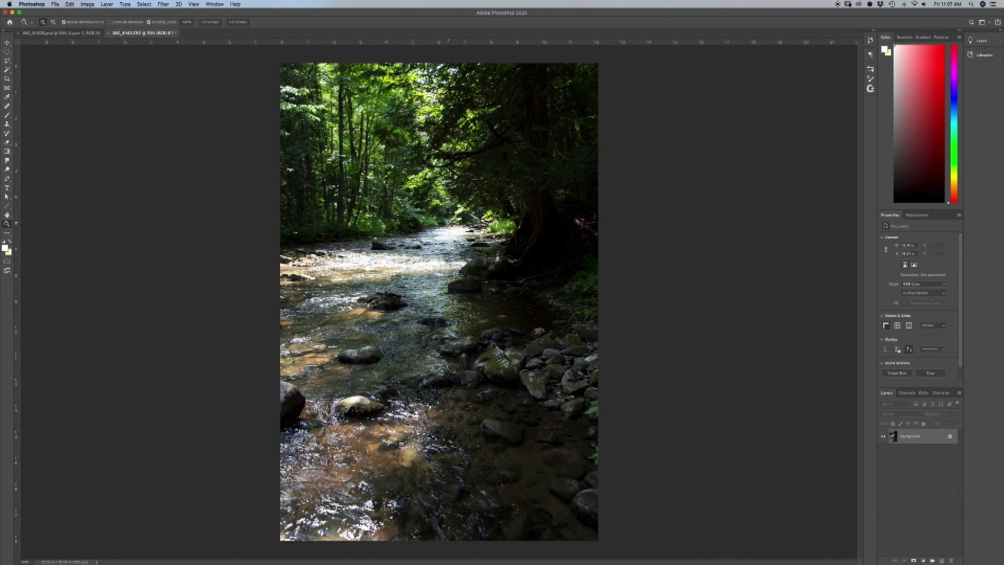
Compare the finished sunbeam version of the stream photo with the unedited one, ending on the unedited photo
{"action": "left_click", "coordinate": [79, 34]}
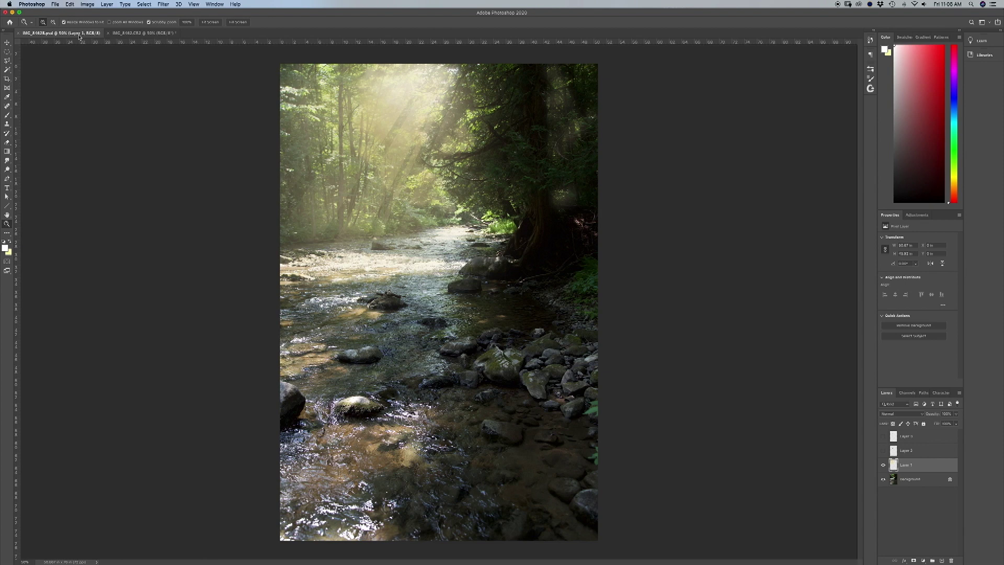
{"action": "left_click", "coordinate": [147, 33]}
{"action": "left_click", "coordinate": [82, 34]}
{"action": "left_click", "coordinate": [145, 34]}
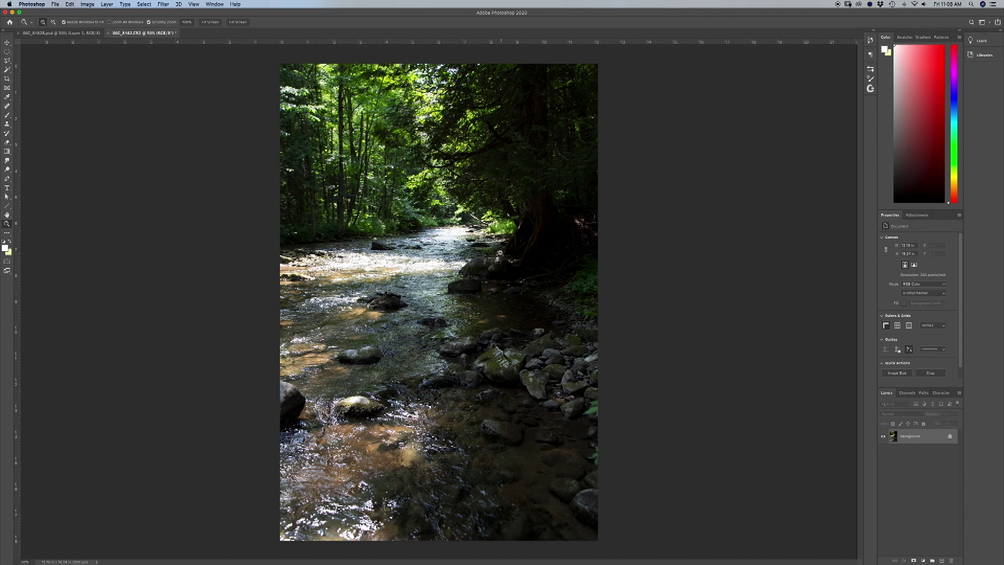
Start a Shadows/Highlights adjustment on the stream photo and set the shadows amount to 16%
{"action": "left_click", "coordinate": [87, 5]}
{"action": "mouse_move", "coordinate": [93, 25]}
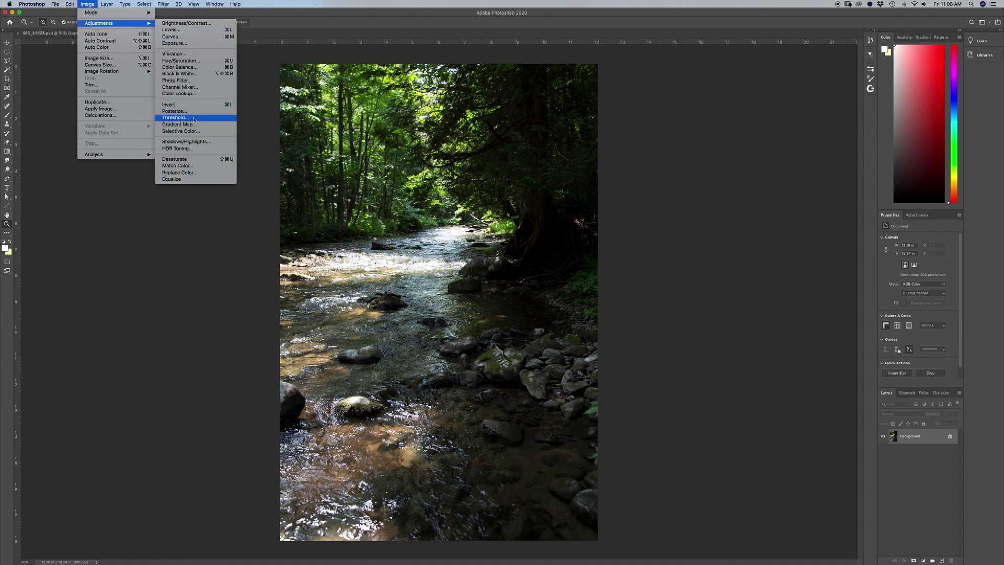
{"action": "left_click", "coordinate": [189, 142]}
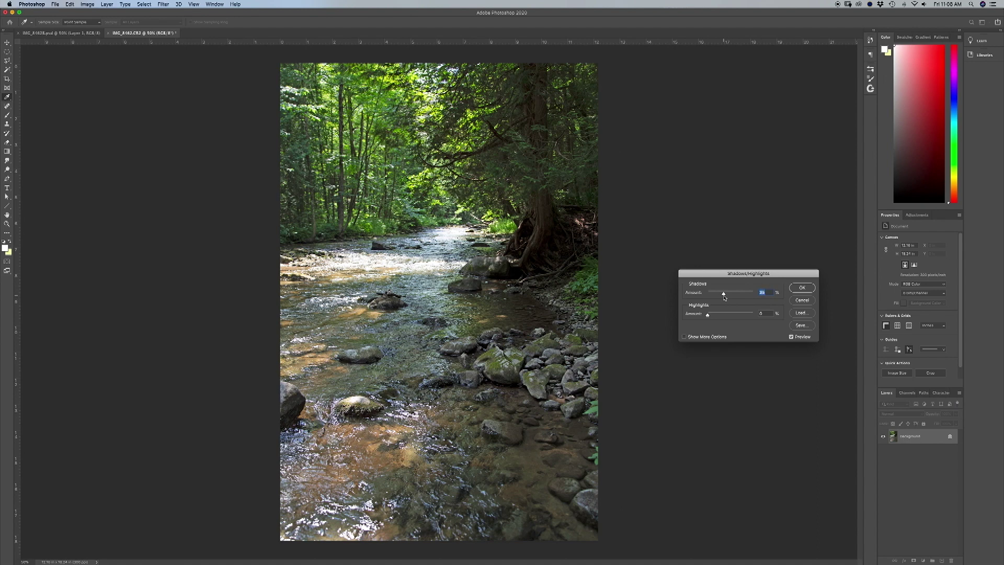
{"action": "left_click_drag", "start_coordinate": [724, 295], "coordinate": [715, 296]}
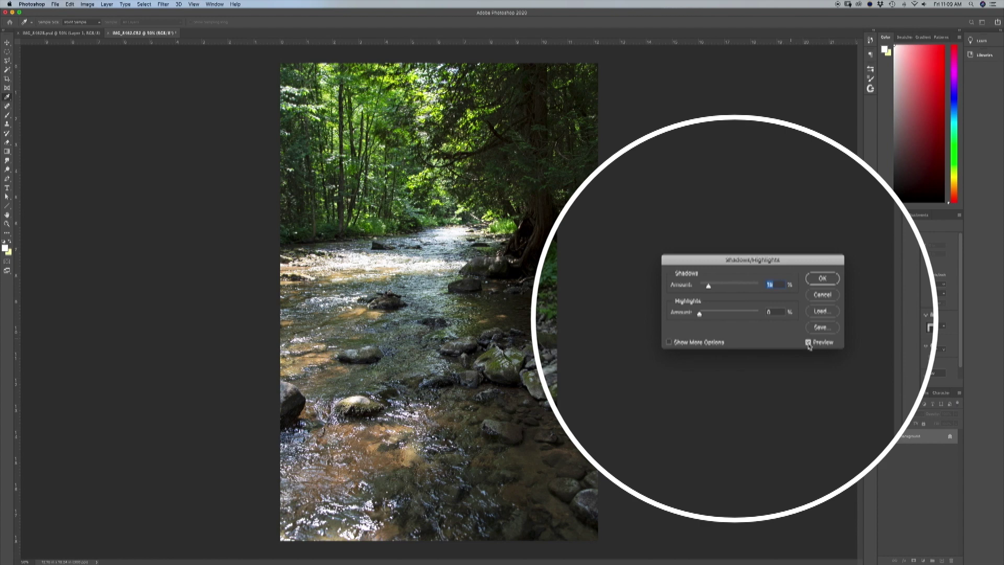
Compare the photo with and without the Shadows/Highlights preview and apply the adjustment
{"action": "left_click", "coordinate": [808, 343]}
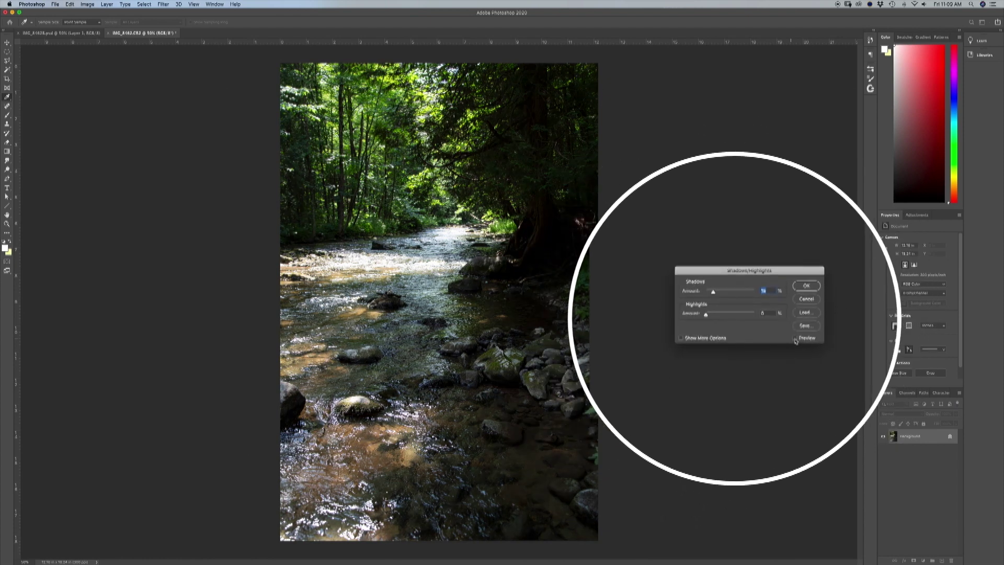
{"action": "left_click", "coordinate": [792, 337]}
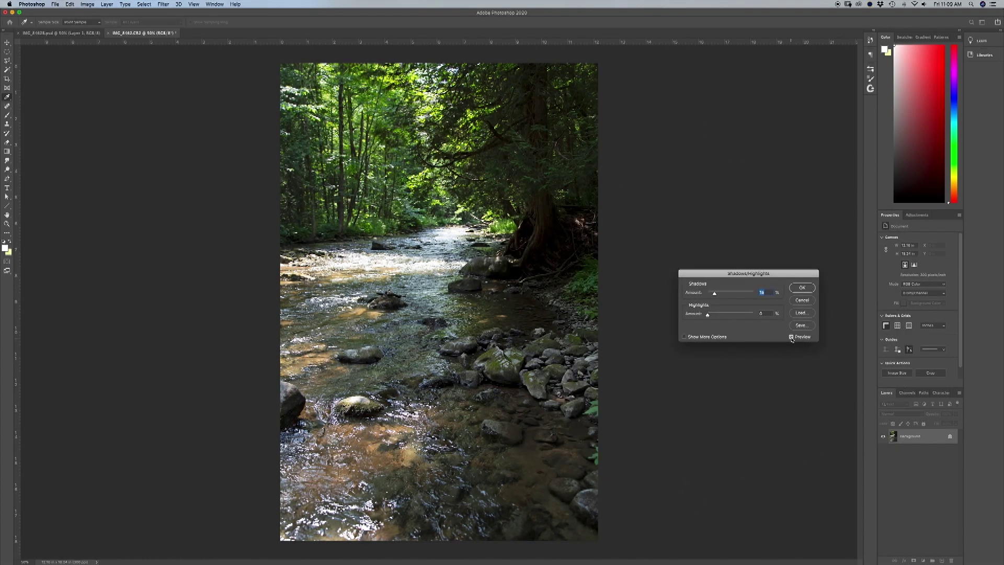
{"action": "left_click", "coordinate": [792, 338]}
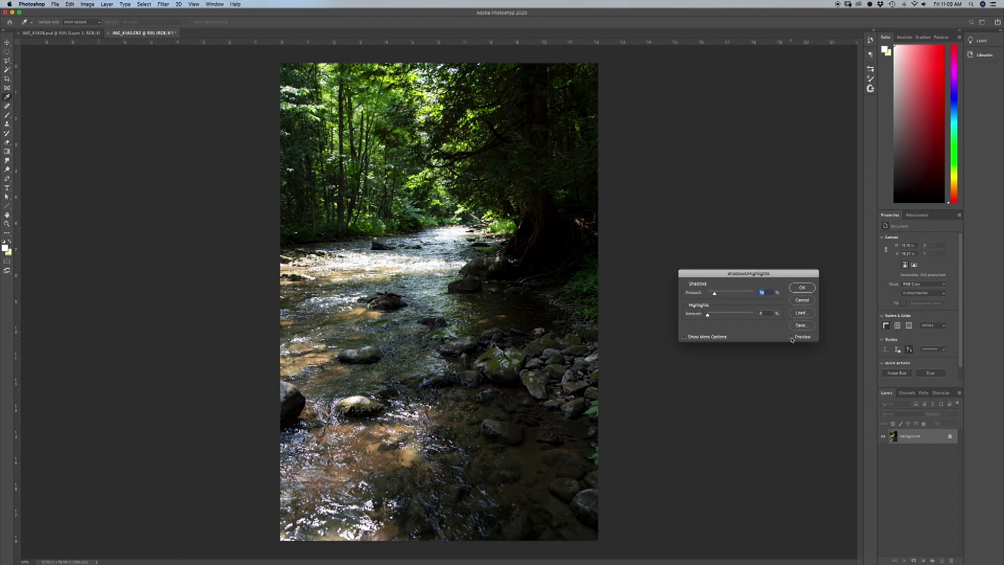
{"action": "left_click", "coordinate": [791, 337]}
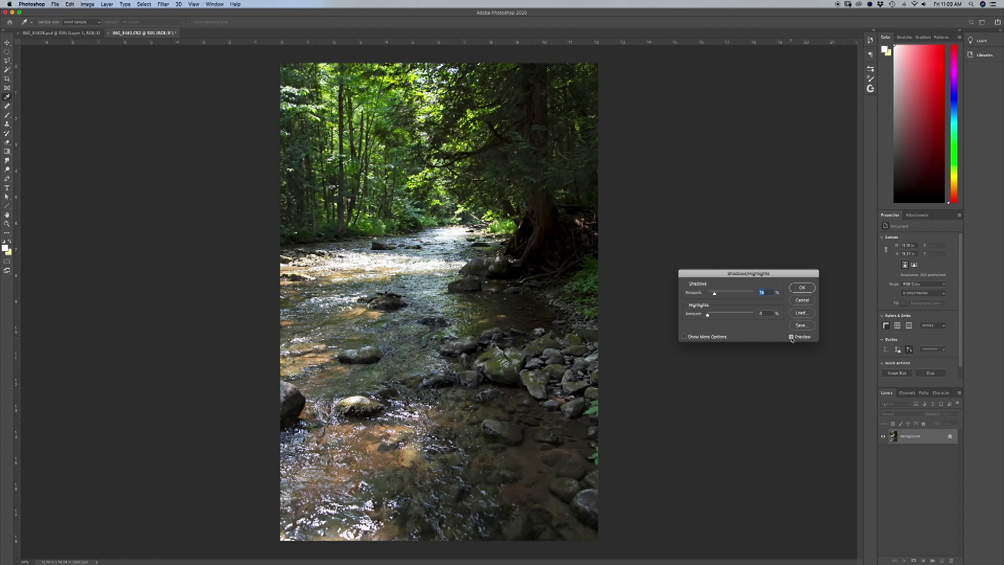
{"action": "left_click", "coordinate": [802, 287]}
{"action": "key", "text": "z"}
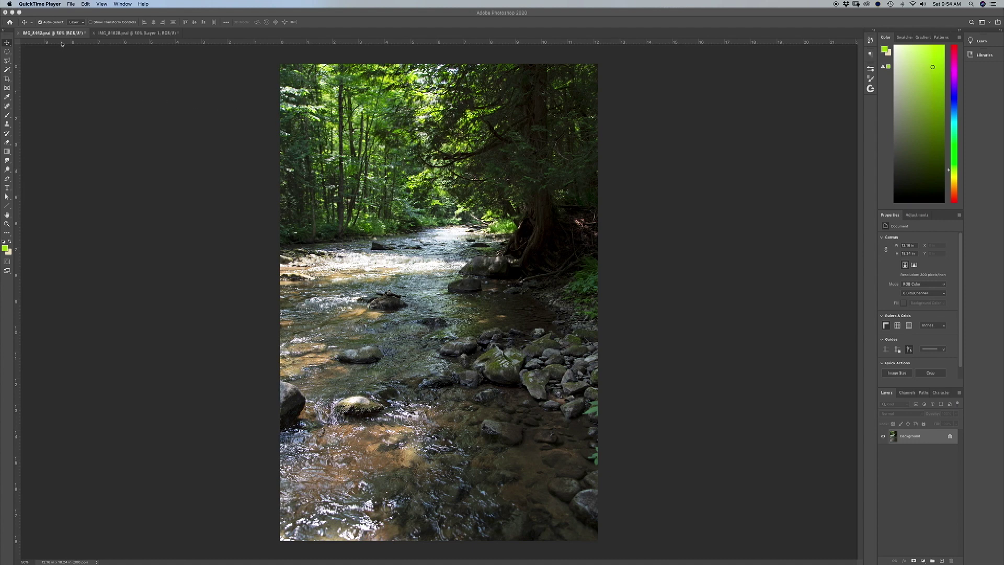
Set the painting cursors to Precise in the cursor preferences
{"action": "left_click", "coordinate": [63, 15]}
{"action": "left_click", "coordinate": [41, 5]}
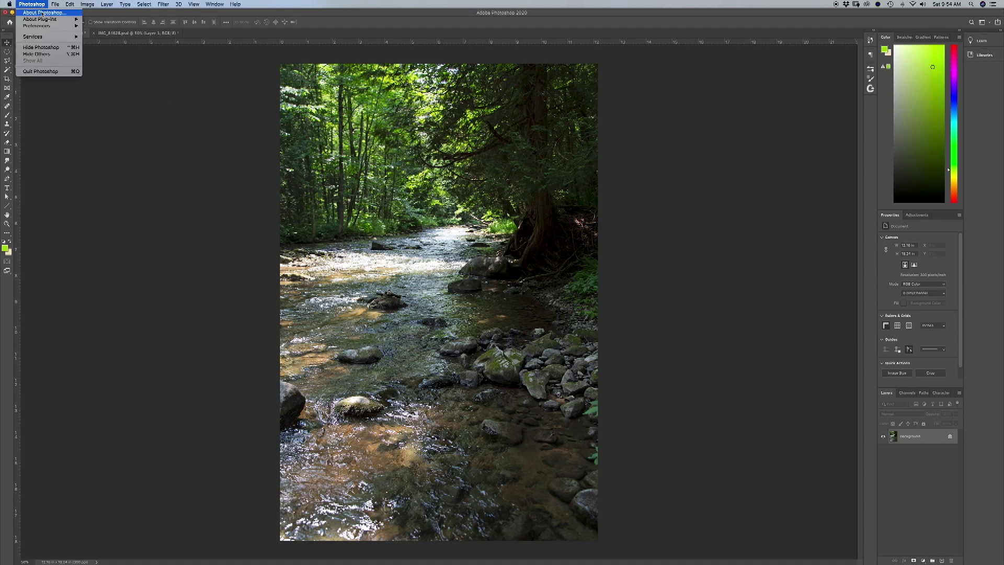
{"action": "mouse_move", "coordinate": [45, 29]}
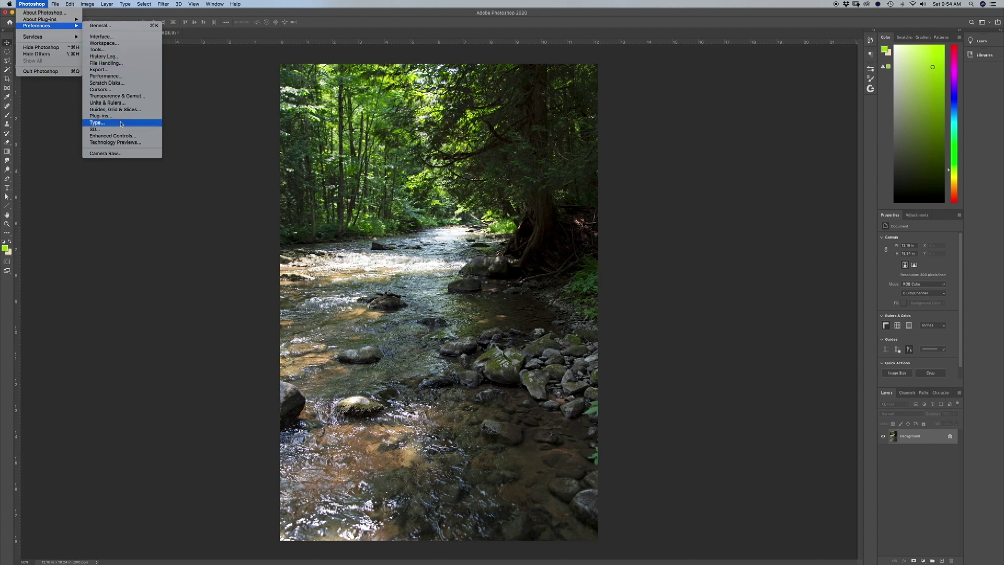
{"action": "left_click", "coordinate": [100, 89]}
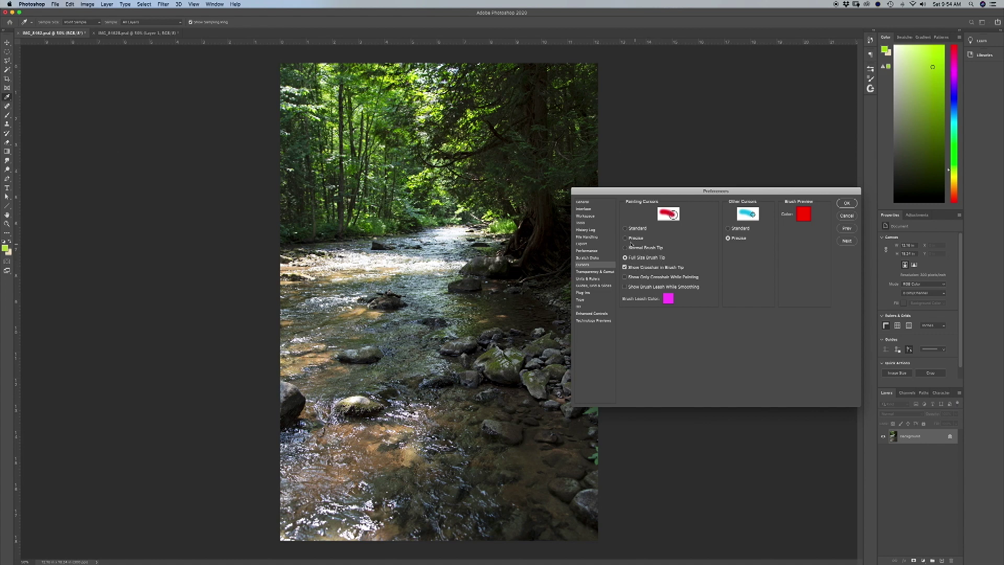
{"action": "left_click", "coordinate": [626, 239]}
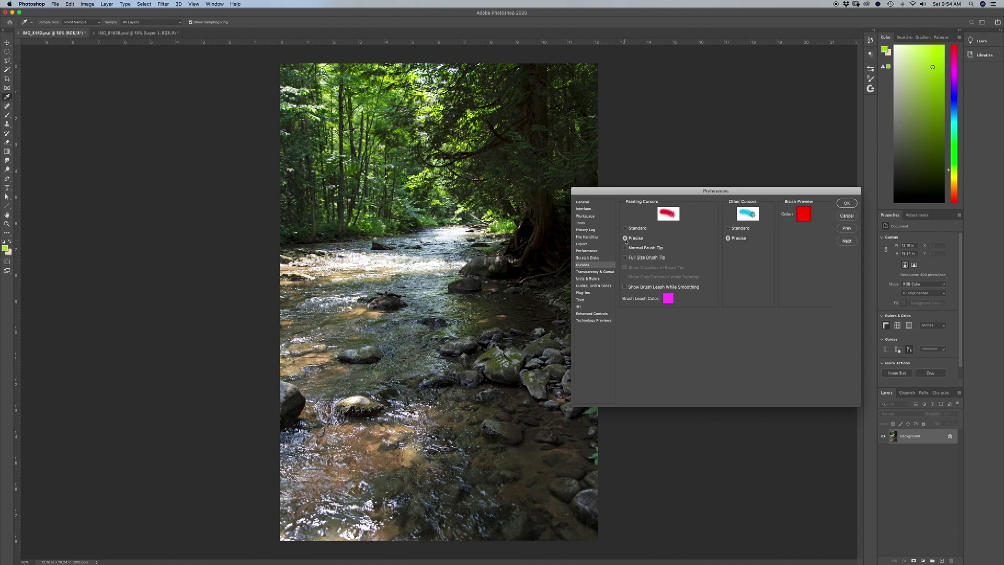
{"action": "left_click", "coordinate": [855, 206]}
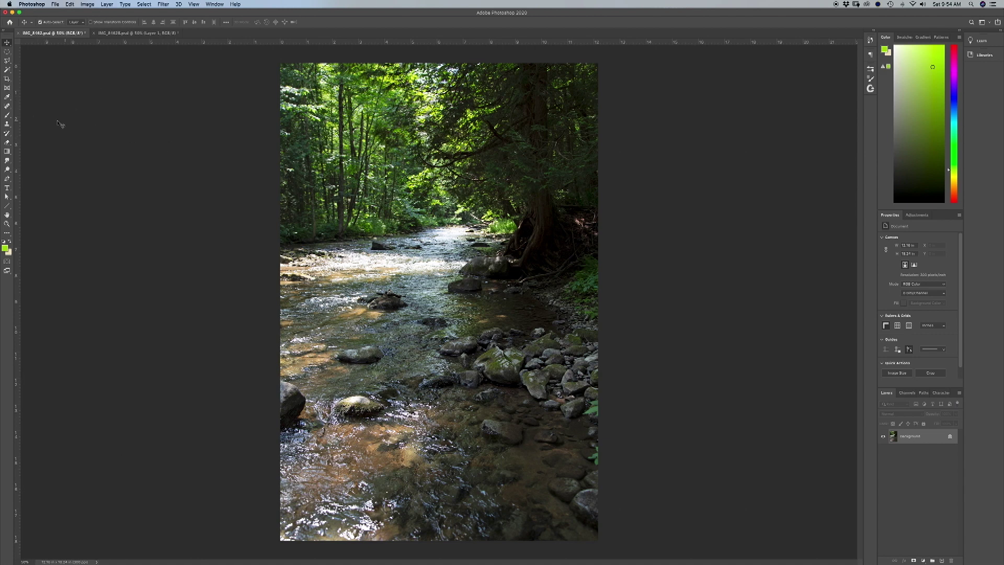
Select the regular Brush Tool from the brush tool group
{"action": "left_click", "coordinate": [7, 116]}
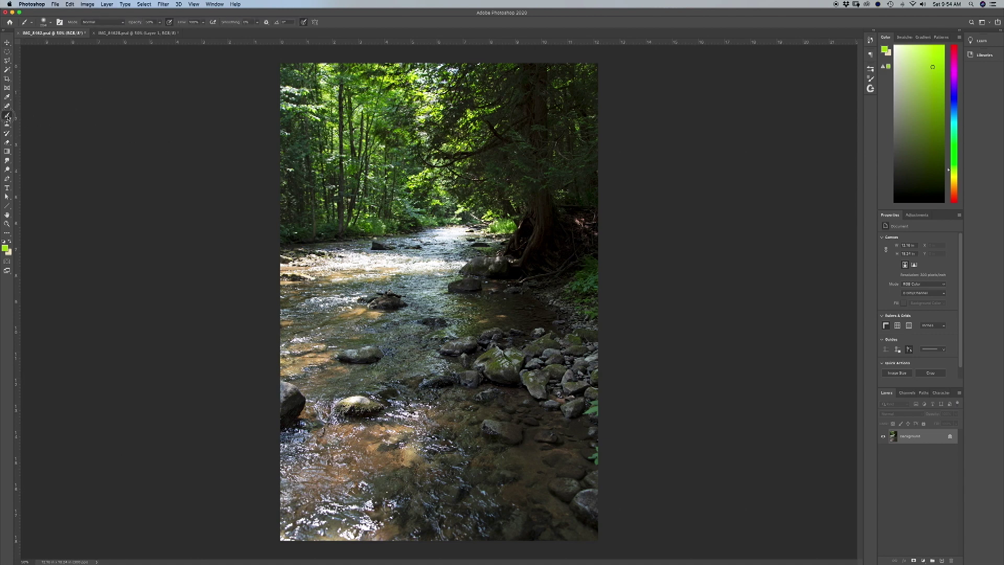
{"action": "right_click", "coordinate": [8, 116]}
{"action": "left_click", "coordinate": [41, 117]}
Set the painting cursors to Full Size Brush Tip with a crosshair in the cursor preferences
{"action": "left_click", "coordinate": [31, 5]}
{"action": "mouse_move", "coordinate": [53, 26]}
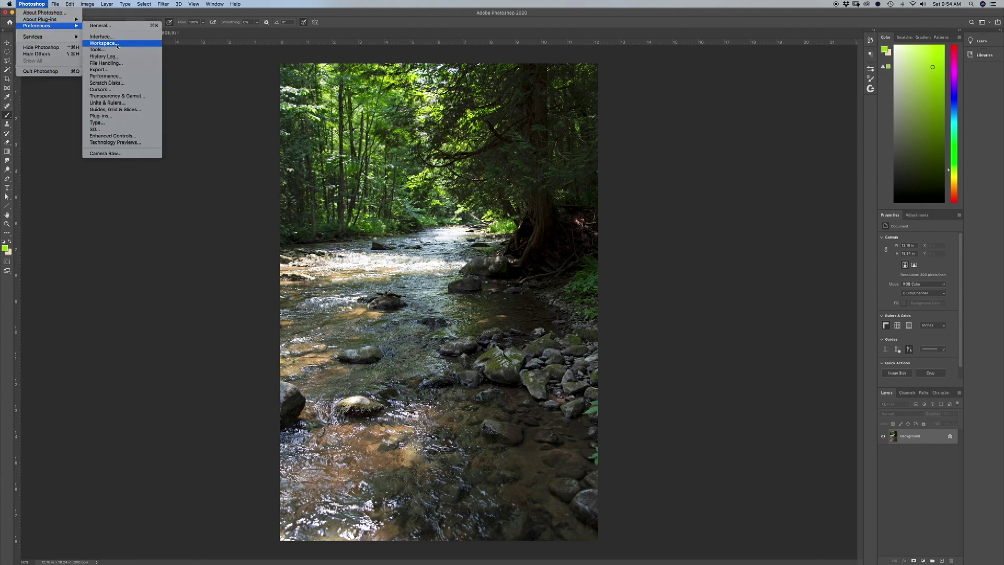
{"action": "left_click", "coordinate": [121, 90]}
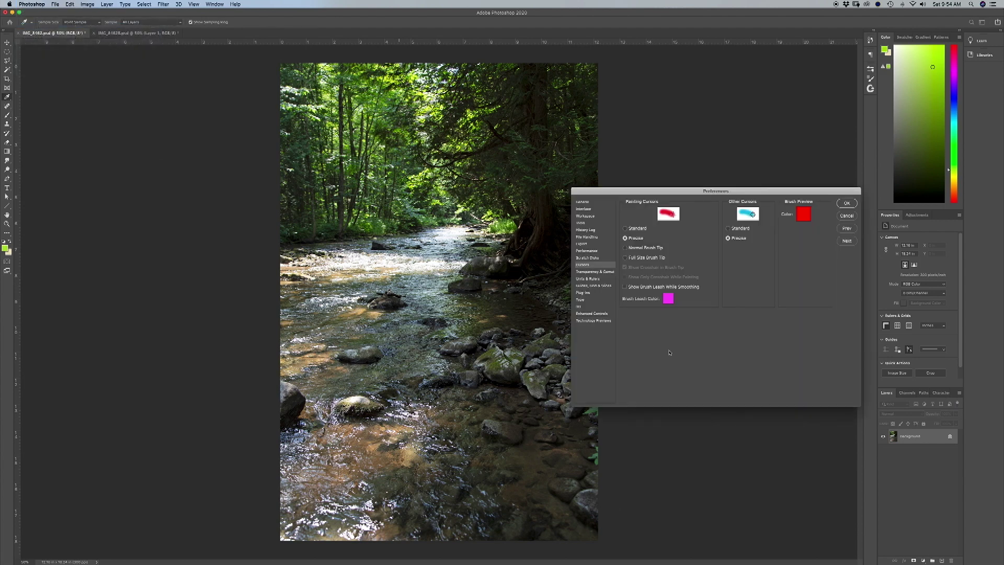
{"action": "left_click", "coordinate": [624, 257]}
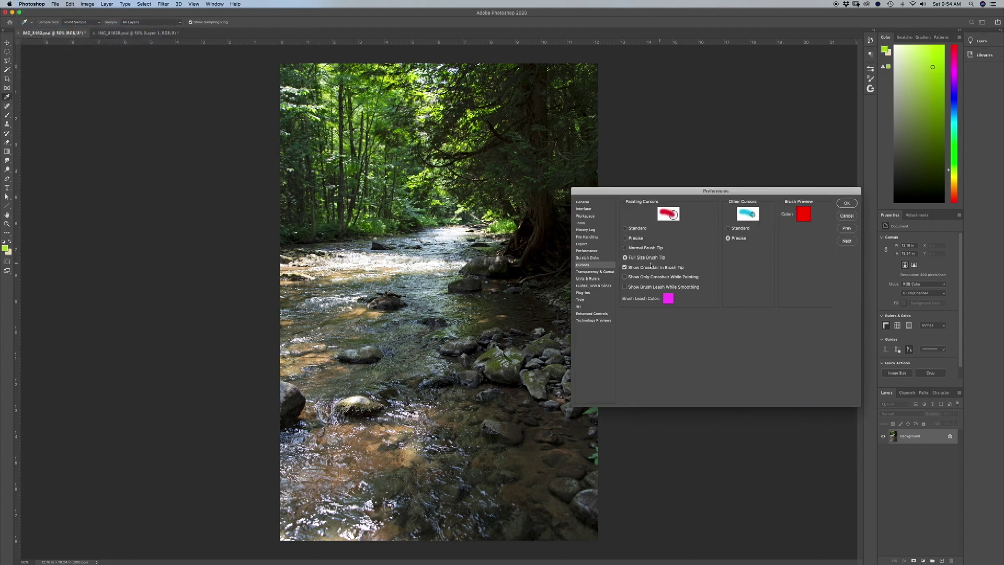
{"action": "left_click", "coordinate": [847, 203]}
Paint a trial green brush stroke over the sunlit trees on the background layer and undo it
{"action": "key", "text": "b"}
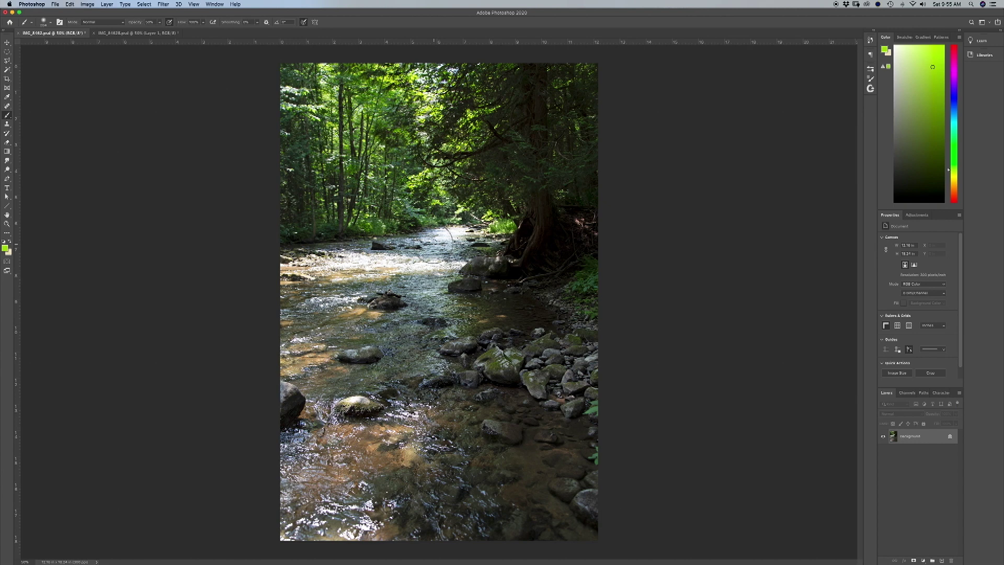
{"action": "mouse_move", "coordinate": [366, 178]}
{"action": "left_mouse_down"}
{"action": "mouse_move", "coordinate": [371, 199]}
{"action": "mouse_move", "coordinate": [335, 183]}
{"action": "mouse_move", "coordinate": [361, 154]}
{"action": "mouse_move", "coordinate": [400, 183]}
{"action": "mouse_move", "coordinate": [376, 212]}
{"action": "left_mouse_up"}
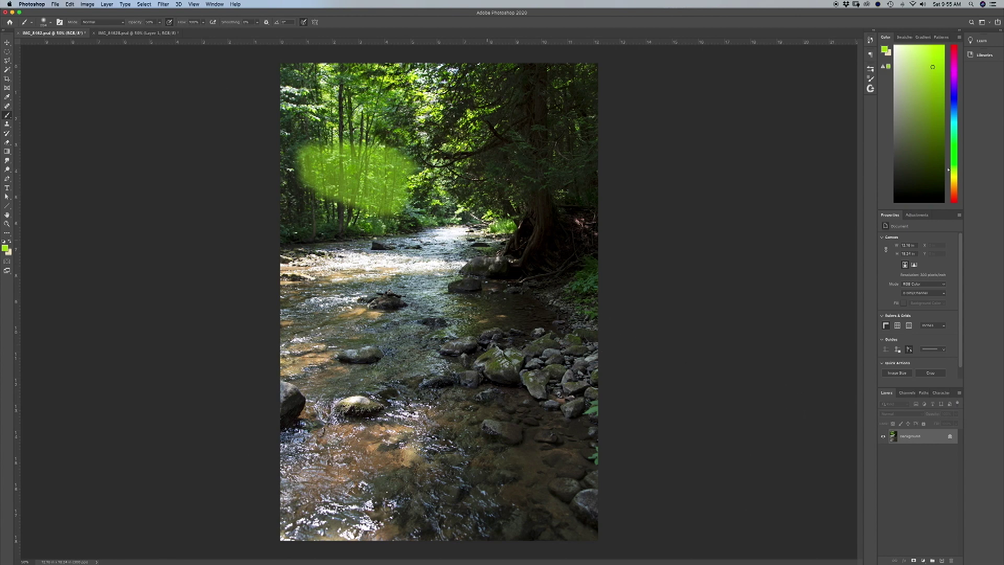
{"action": "key", "text": "super+z"}
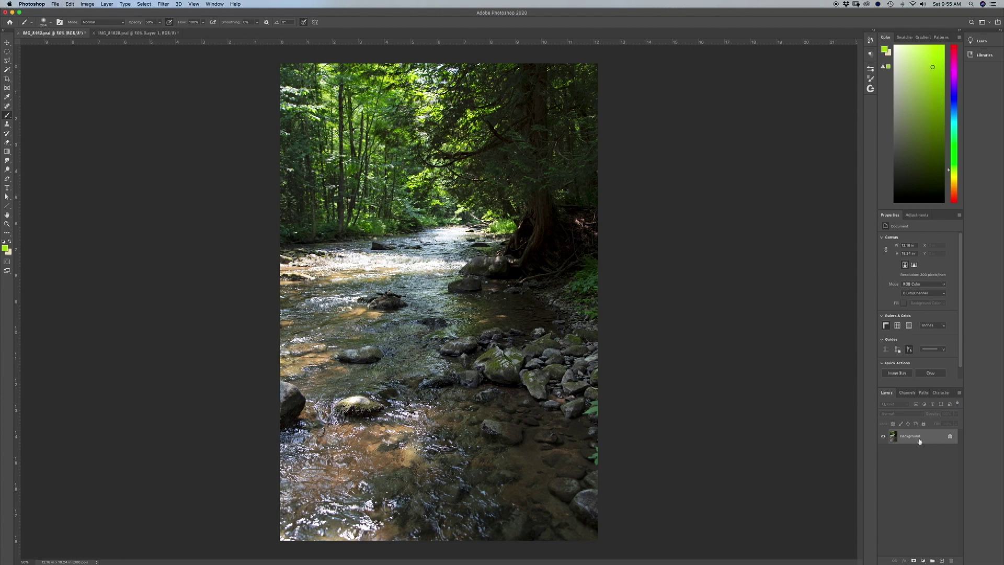
Hide the list of layers from the workspace and show it again
{"action": "left_click", "coordinate": [888, 395]}
{"action": "left_click", "coordinate": [213, 4]}
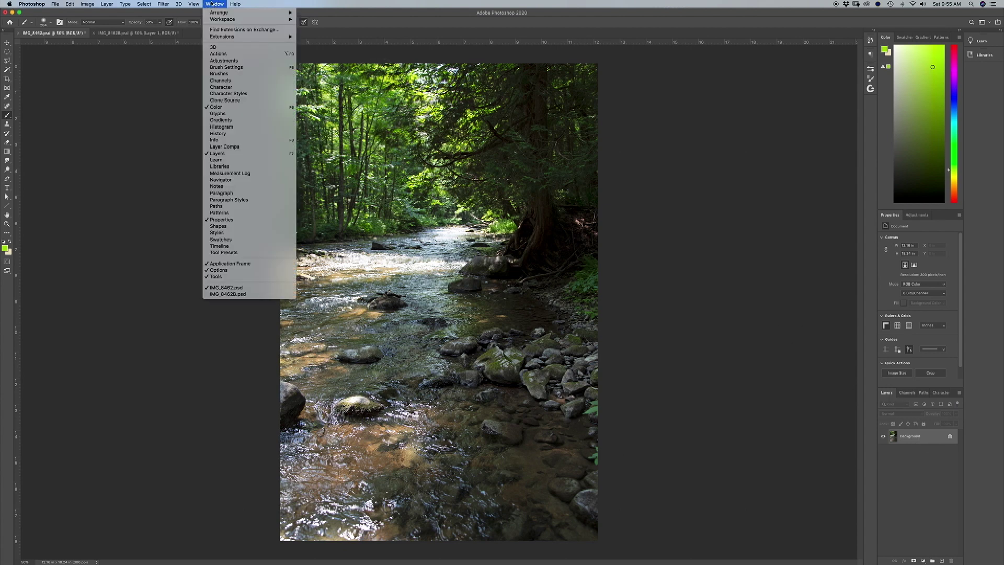
{"action": "left_click", "coordinate": [217, 153]}
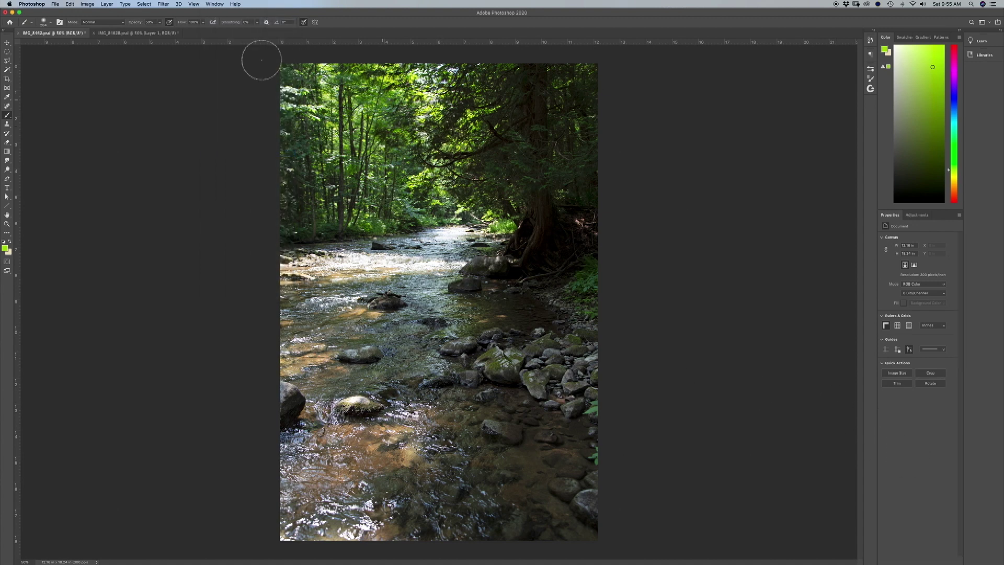
{"action": "left_click", "coordinate": [215, 4]}
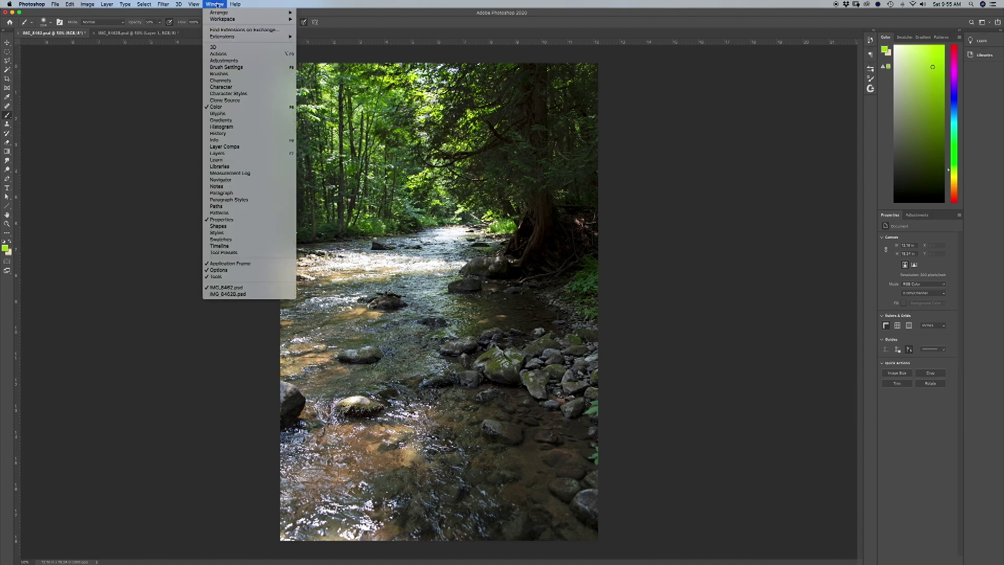
{"action": "left_click", "coordinate": [231, 153]}
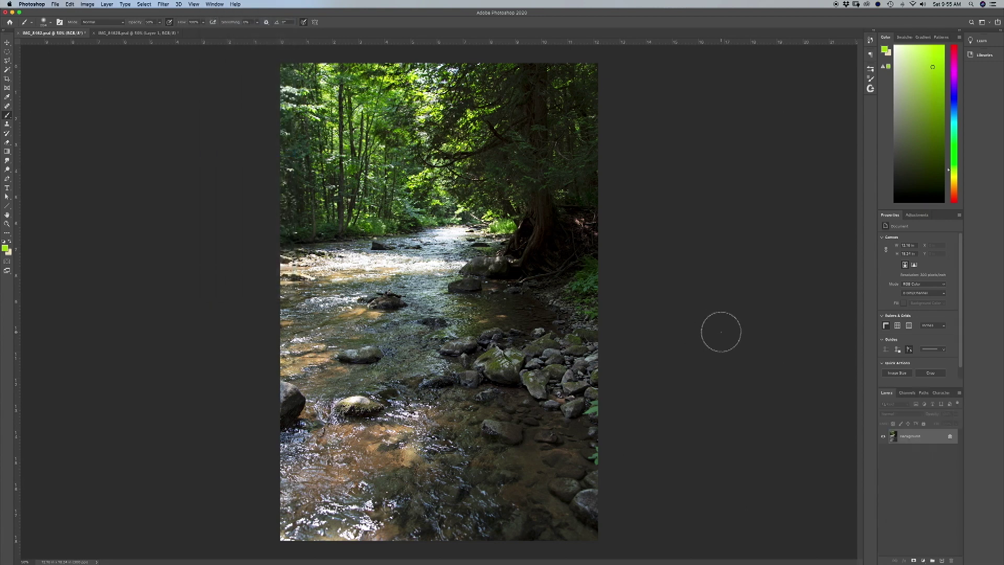
Create a new layer named "Mist Glow" above the background
{"action": "left_click", "coordinate": [960, 393]}
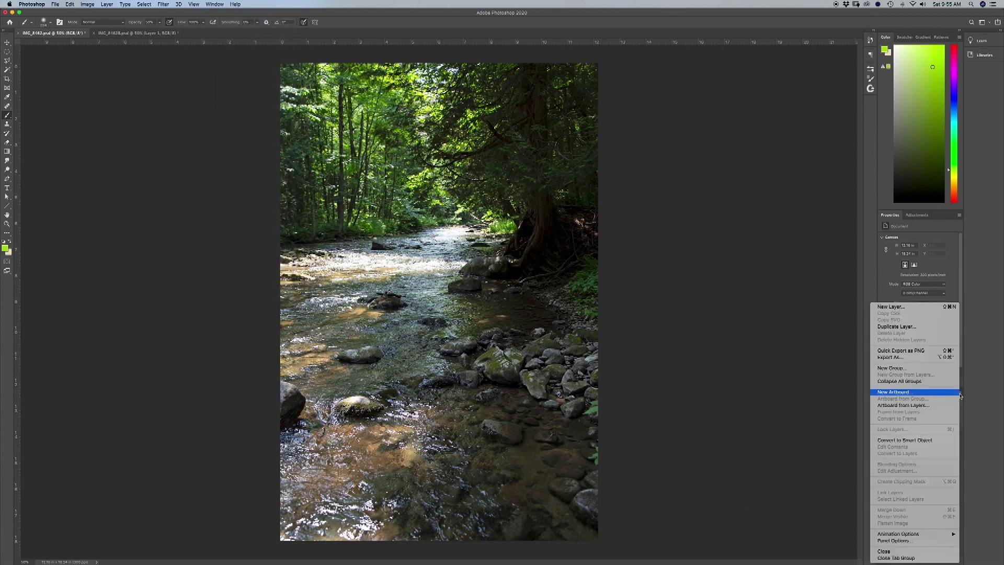
{"action": "left_click", "coordinate": [904, 308]}
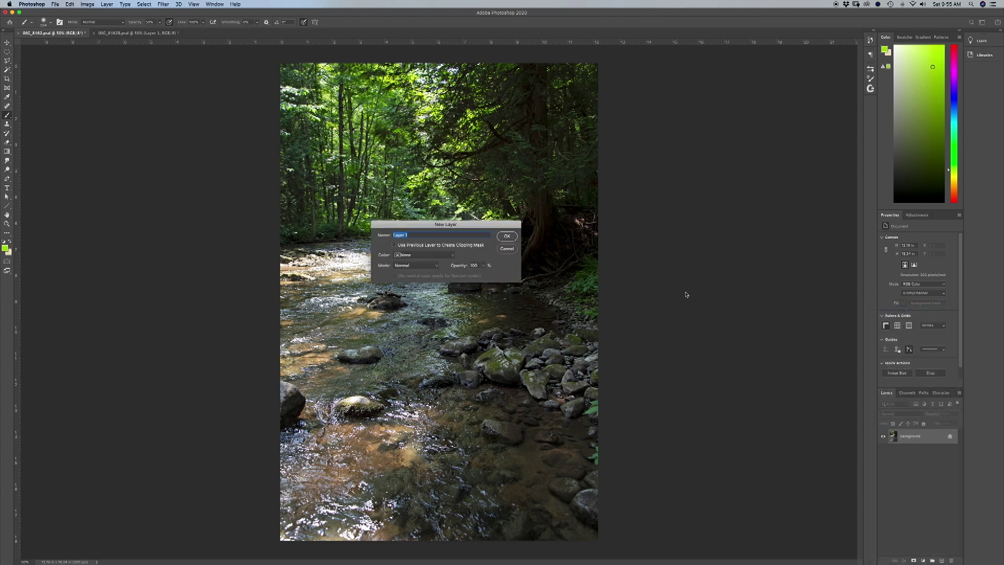
{"action": "type", "text": "M"}
{"action": "key", "text": "Return"}
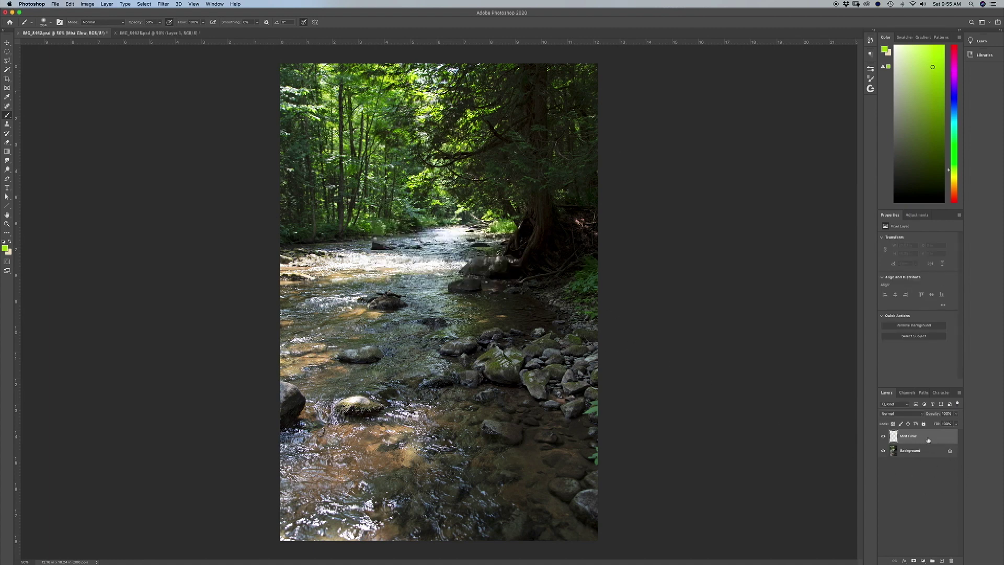
Check each layer by toggling its visibility, and switch the active layer to Background and back to Mist Glow
{"action": "left_click", "coordinate": [884, 452]}
{"action": "left_click", "coordinate": [883, 451]}
{"action": "left_click", "coordinate": [883, 437]}
{"action": "left_click", "coordinate": [883, 437]}
{"action": "left_click", "coordinate": [925, 451]}
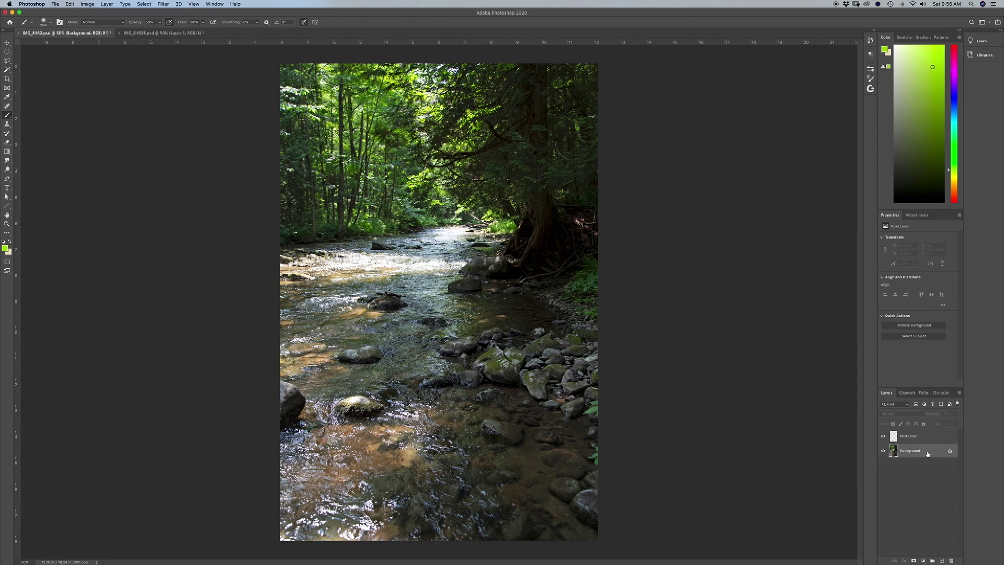
{"action": "left_click", "coordinate": [927, 437]}
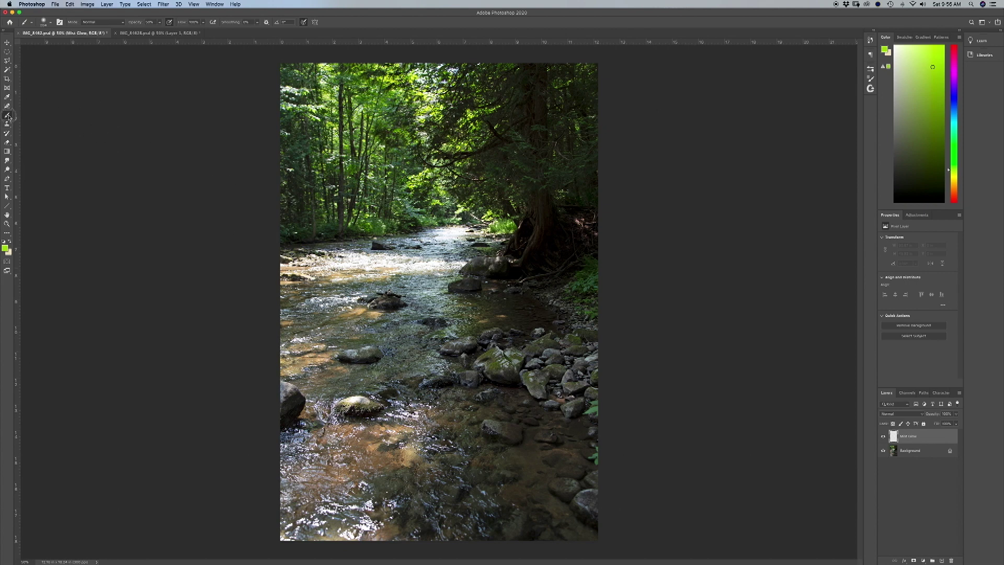
Activate the Brush Tool and set its opacity to 100%
{"action": "right_click", "coordinate": [7, 115]}
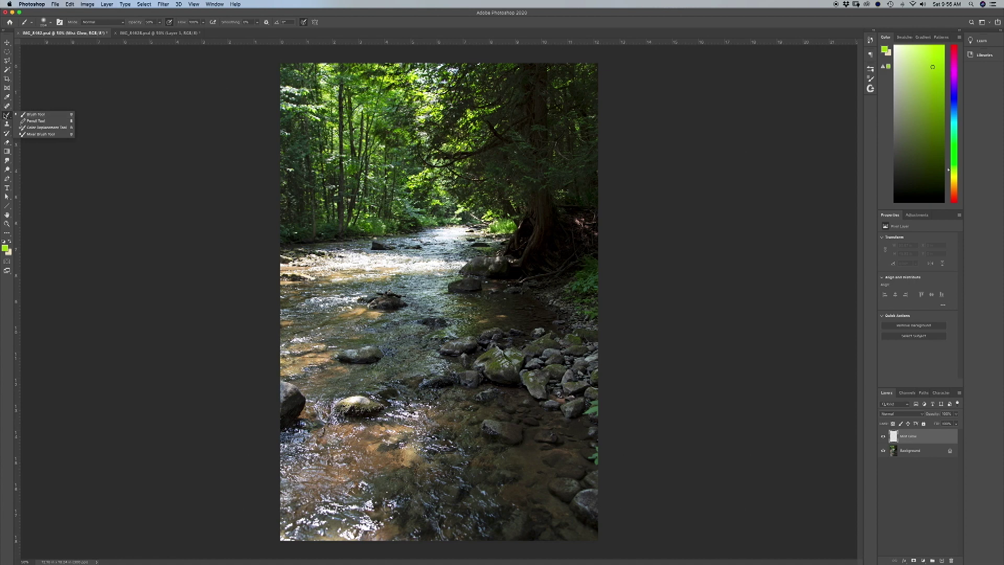
{"action": "left_click", "coordinate": [43, 116]}
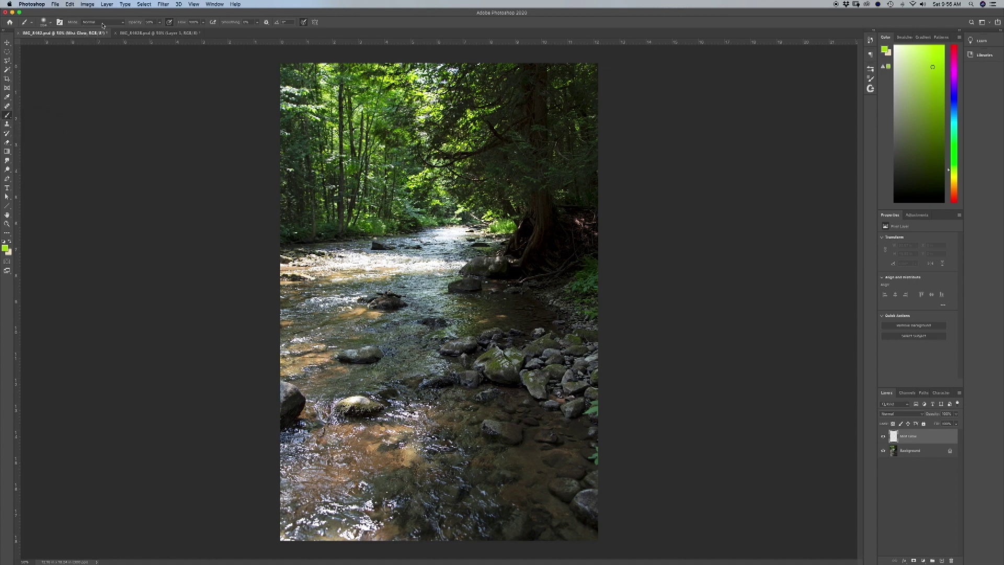
{"action": "left_click", "coordinate": [160, 24]}
{"action": "left_click_drag", "start_coordinate": [159, 32], "coordinate": [189, 34]}
{"action": "left_click", "coordinate": [155, 89]}
Choose the Hard Round brush and paint a looping green stroke over the trees on the Mist Glow layer
{"action": "left_click", "coordinate": [44, 23]}
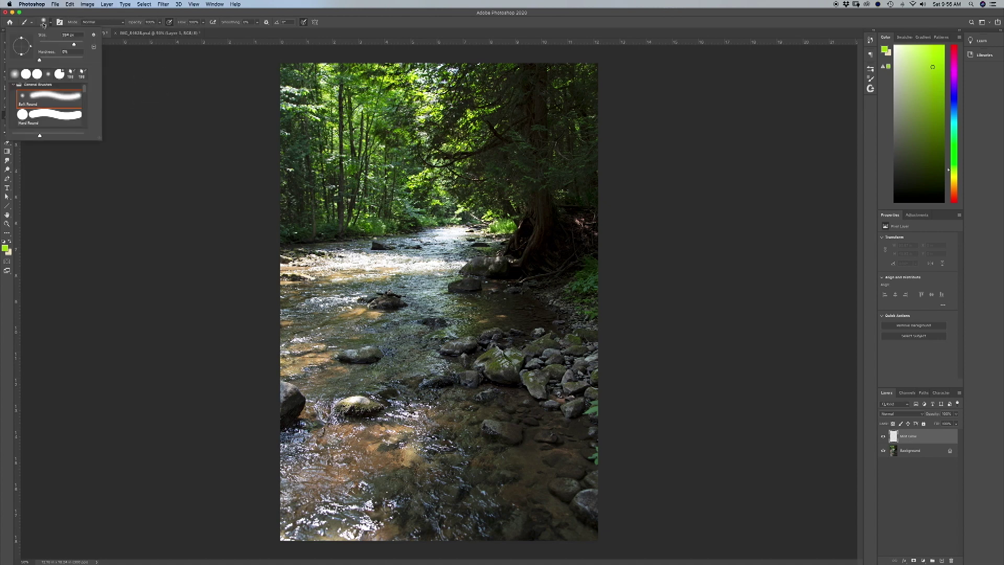
{"action": "left_click", "coordinate": [44, 118]}
{"action": "mouse_move", "coordinate": [340, 173]}
{"action": "left_mouse_down"}
{"action": "mouse_move", "coordinate": [435, 210]}
{"action": "mouse_move", "coordinate": [359, 117]}
{"action": "mouse_move", "coordinate": [386, 236]}
{"action": "mouse_move", "coordinate": [398, 210]}
{"action": "left_mouse_up"}
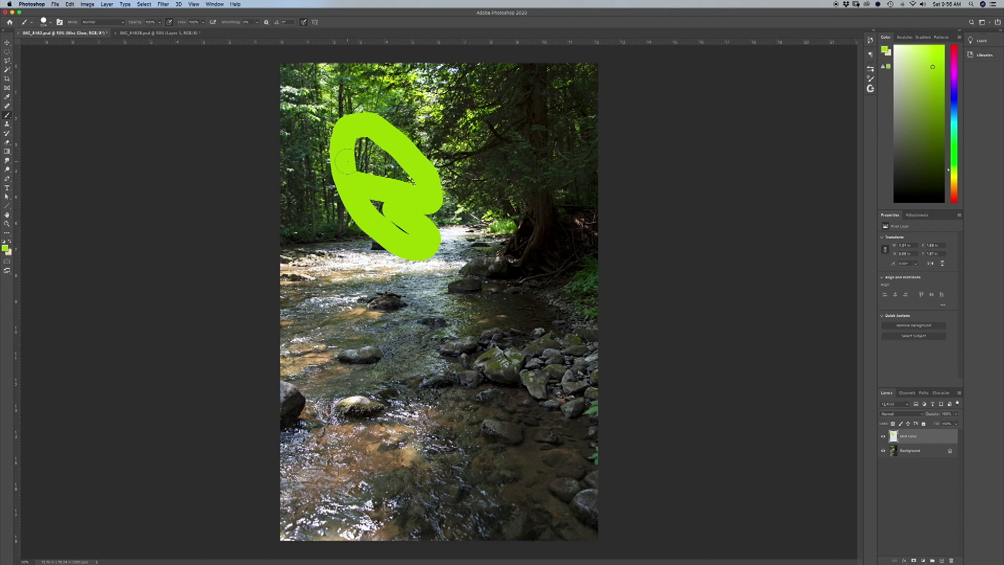
Undo the hard green stroke, choose the Soft Round brush, and try a soft stroke over the trees before undoing it
{"action": "key", "text": "super+z"}
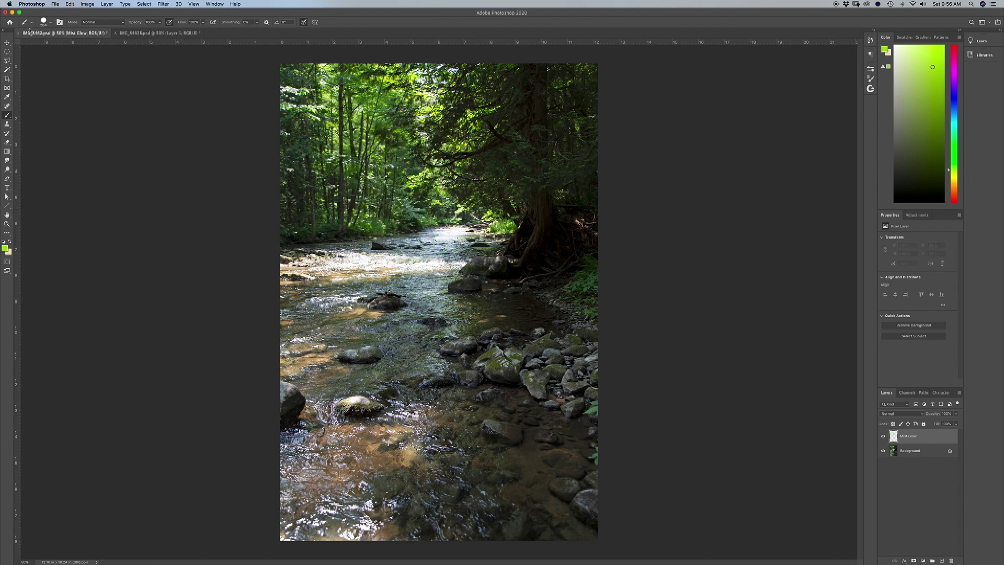
{"action": "left_click", "coordinate": [45, 23]}
{"action": "left_click", "coordinate": [52, 98]}
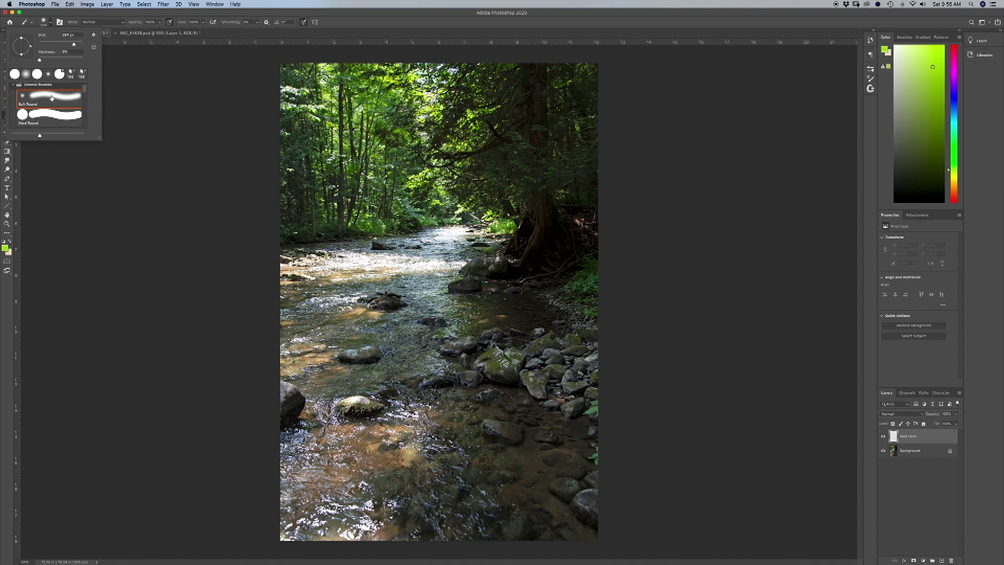
{"action": "mouse_move", "coordinate": [337, 178]}
{"action": "left_mouse_down"}
{"action": "mouse_move", "coordinate": [421, 197]}
{"action": "mouse_move", "coordinate": [420, 162]}
{"action": "mouse_move", "coordinate": [356, 155]}
{"action": "mouse_move", "coordinate": [350, 175]}
{"action": "mouse_move", "coordinate": [408, 172]}
{"action": "mouse_move", "coordinate": [383, 176]}
{"action": "mouse_move", "coordinate": [406, 182]}
{"action": "mouse_move", "coordinate": [378, 176]}
{"action": "mouse_move", "coordinate": [419, 193]}
{"action": "left_mouse_up"}
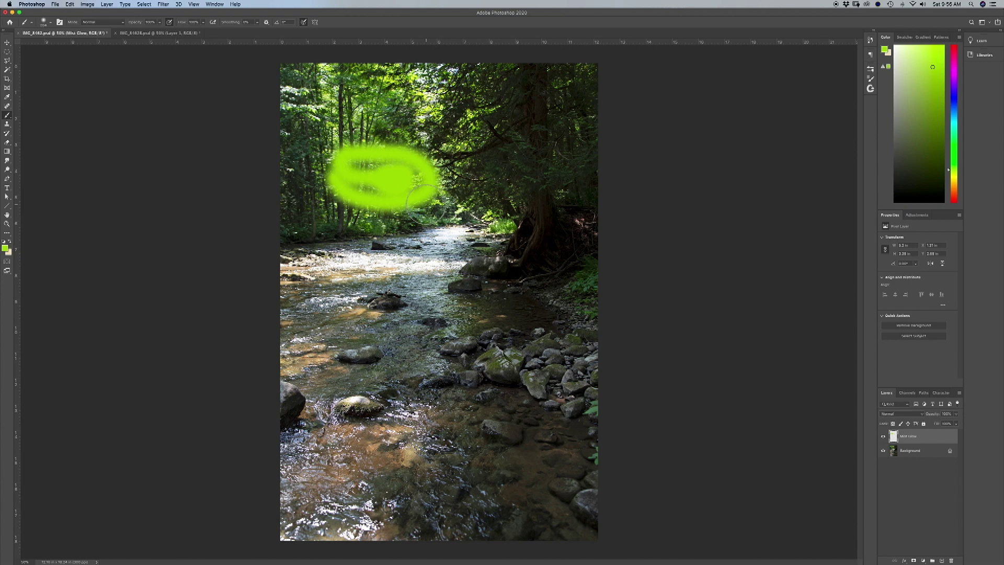
{"action": "key", "text": "super+z"}
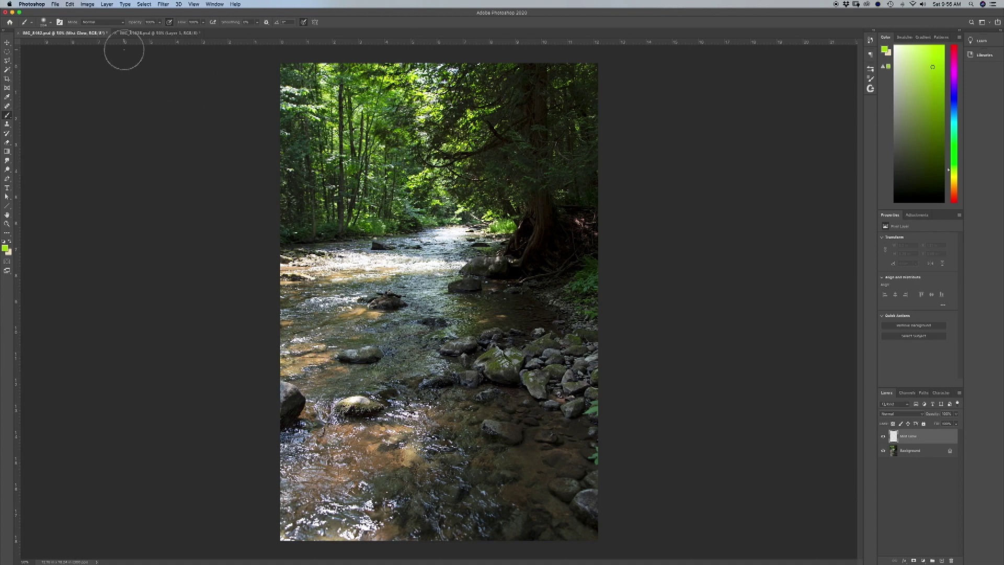
Lower the brush opacity strongly and paint a faint green test stroke over the trees above the stream
{"action": "left_click", "coordinate": [160, 23]}
{"action": "left_click_drag", "start_coordinate": [160, 33], "coordinate": [134, 33]}
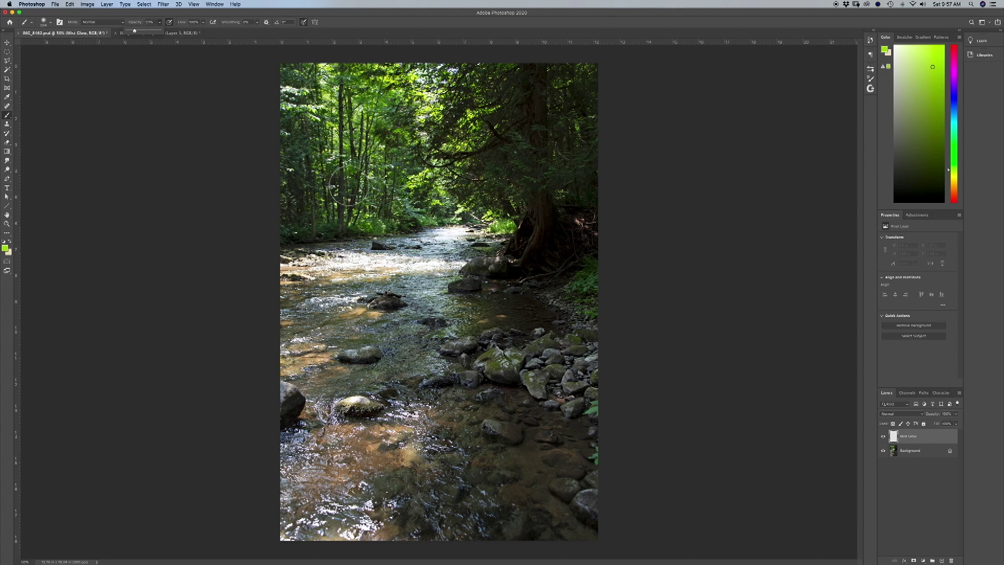
{"action": "mouse_move", "coordinate": [351, 185]}
{"action": "left_mouse_down"}
{"action": "mouse_move", "coordinate": [389, 189]}
{"action": "mouse_move", "coordinate": [355, 173]}
{"action": "mouse_move", "coordinate": [385, 181]}
{"action": "mouse_move", "coordinate": [366, 209]}
{"action": "mouse_move", "coordinate": [405, 201]}
{"action": "mouse_move", "coordinate": [384, 172]}
{"action": "mouse_move", "coordinate": [366, 189]}
{"action": "mouse_move", "coordinate": [375, 194]}
{"action": "left_mouse_up"}
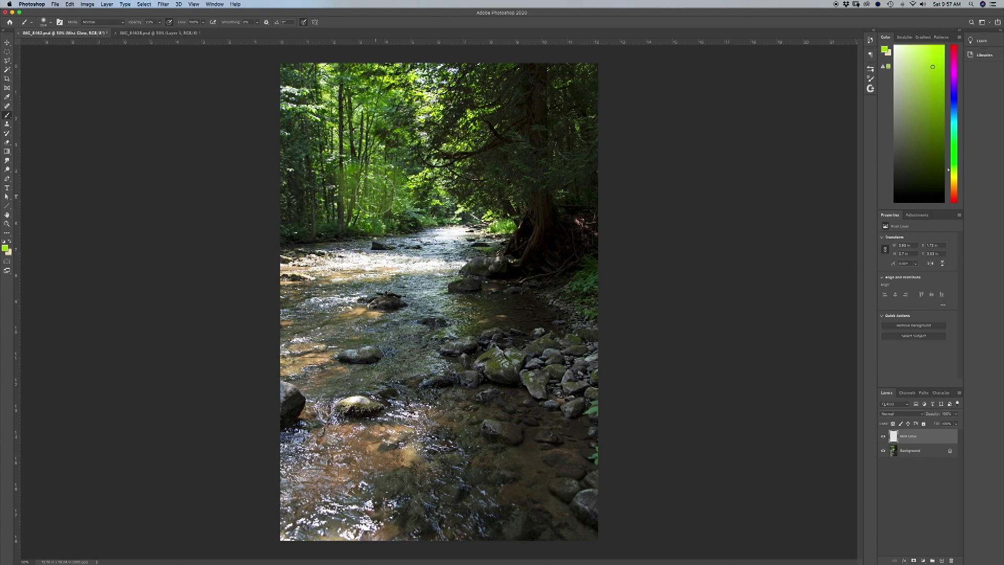
Raise the brush opacity moderately, try a second green stroke higher in the trees, and undo both test strokes
{"action": "left_click", "coordinate": [160, 23]}
{"action": "left_click_drag", "start_coordinate": [159, 31], "coordinate": [168, 33]}
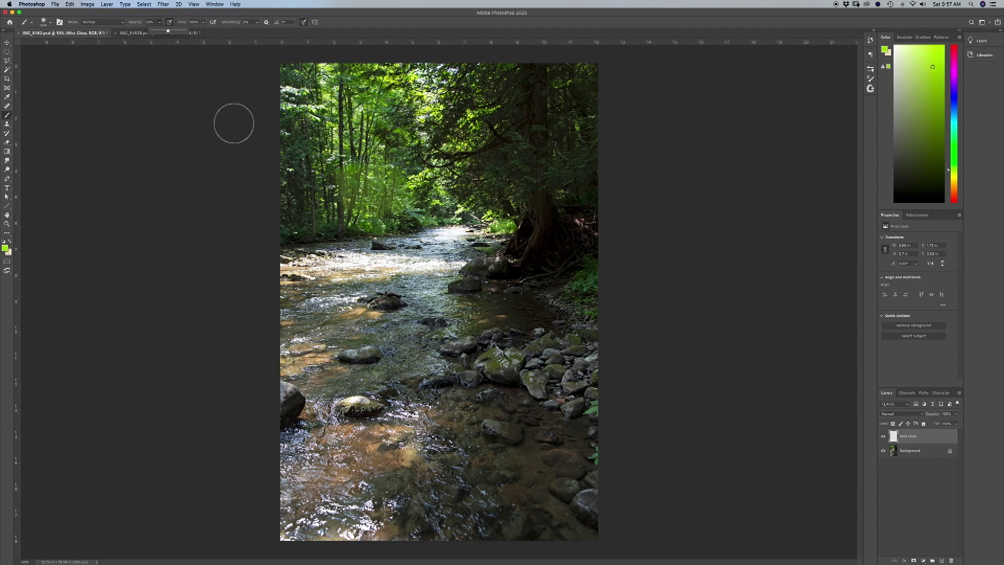
{"action": "mouse_move", "coordinate": [374, 126]}
{"action": "left_mouse_down"}
{"action": "mouse_move", "coordinate": [340, 131]}
{"action": "mouse_move", "coordinate": [367, 137]}
{"action": "mouse_move", "coordinate": [389, 110]}
{"action": "mouse_move", "coordinate": [345, 107]}
{"action": "mouse_move", "coordinate": [324, 125]}
{"action": "left_mouse_up"}
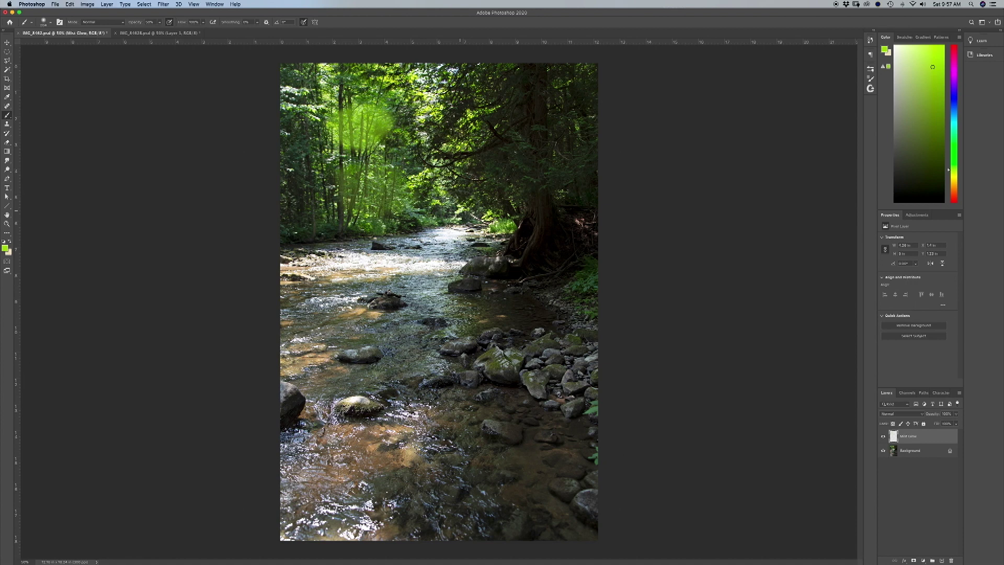
{"action": "key", "text": "super+z"}
{"action": "key", "text": "super+z"}
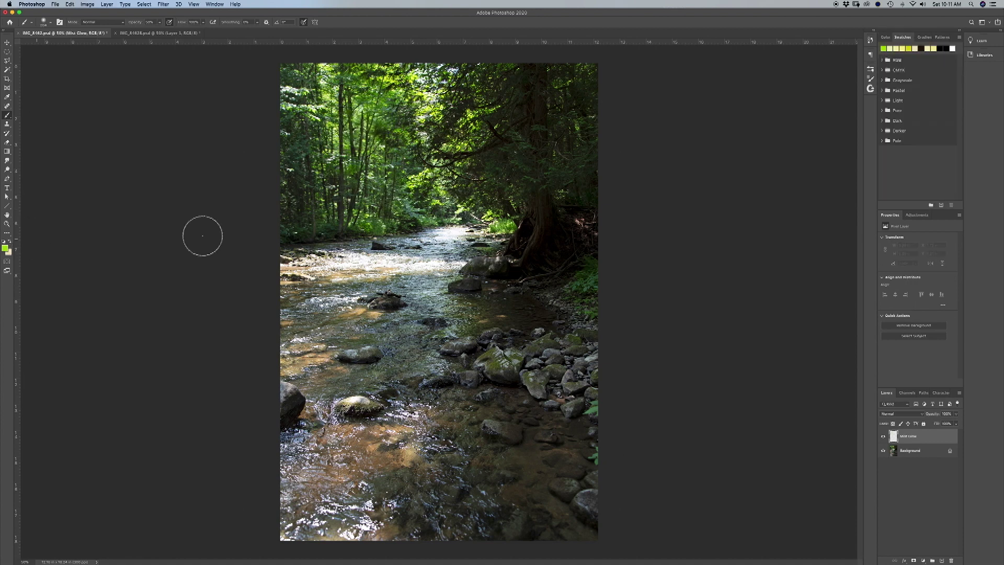
Change the foreground color from bright green to a pale, light yellow
{"action": "left_click", "coordinate": [885, 37]}
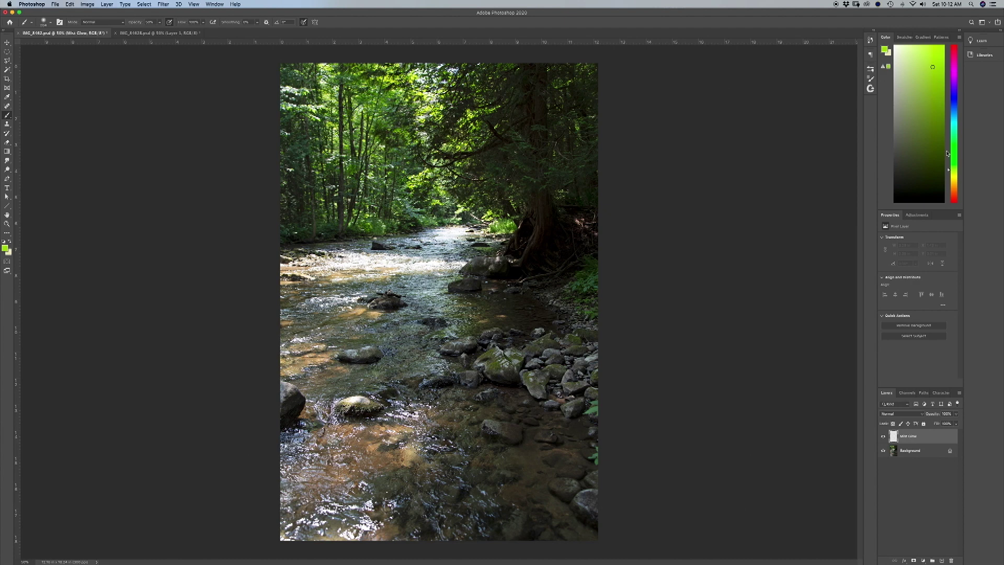
{"action": "mouse_move", "coordinate": [950, 172]}
{"action": "left_mouse_down"}
{"action": "mouse_move", "coordinate": [950, 111]}
{"action": "mouse_move", "coordinate": [949, 174]}
{"action": "left_mouse_up"}
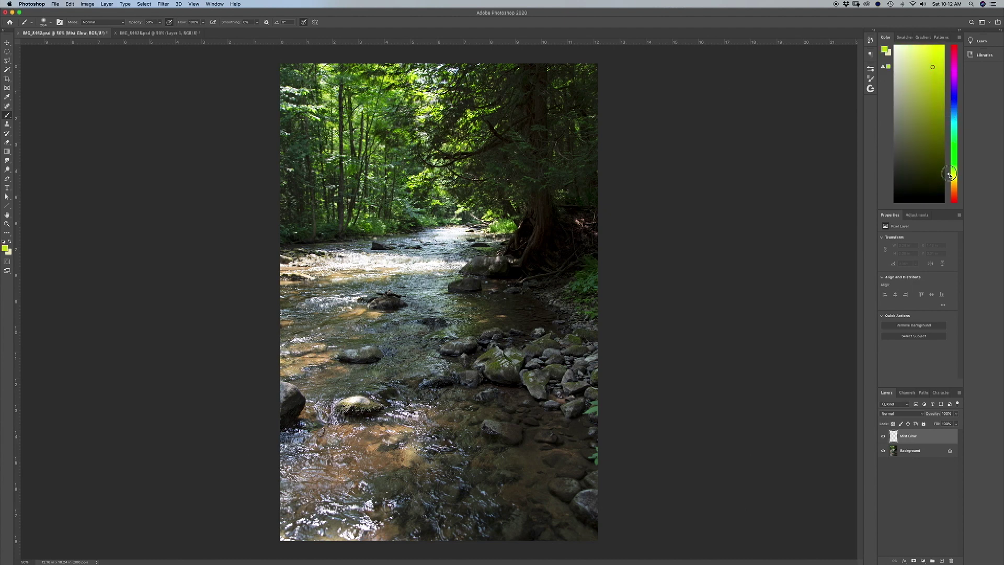
{"action": "left_click_drag", "start_coordinate": [913, 62], "coordinate": [910, 52]}
{"action": "left_click", "coordinate": [929, 130]}
{"action": "left_click", "coordinate": [910, 50]}
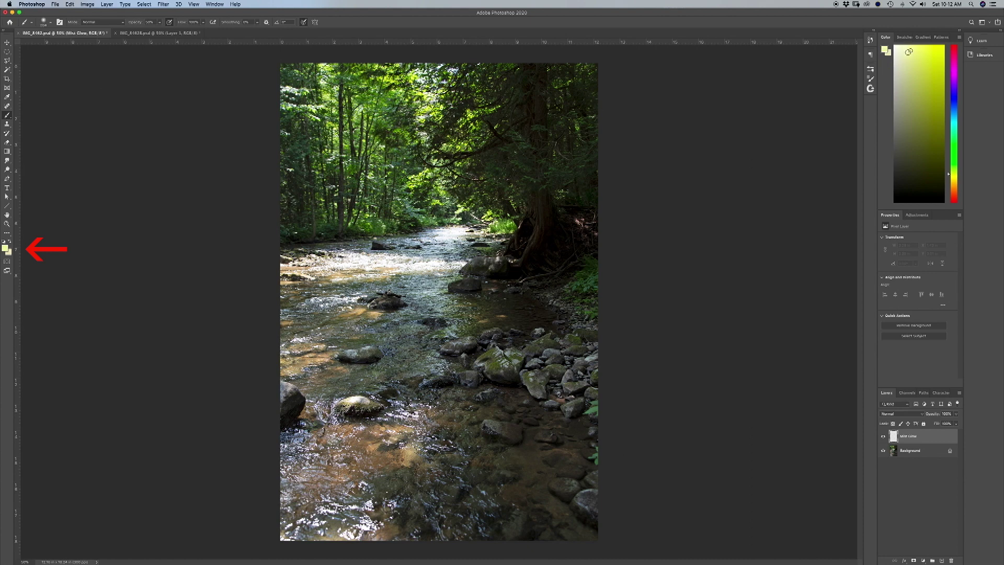
{"action": "left_click", "coordinate": [912, 48]}
{"action": "left_click", "coordinate": [912, 53]}
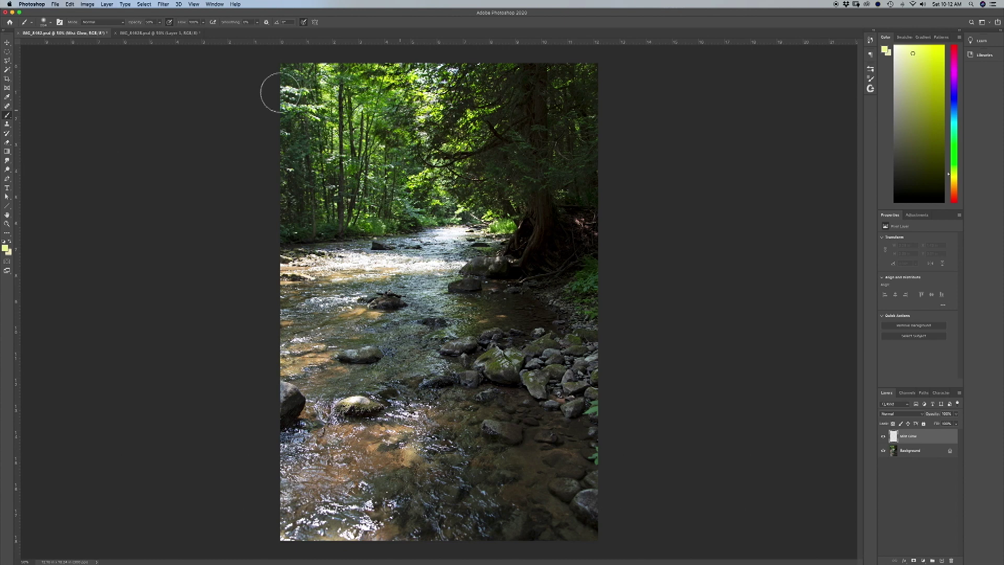
Enlarge the Soft Round brush, try a pale yellow stroke over the sunlit trees on the Mist Glow layer, and undo it
{"action": "left_click", "coordinate": [47, 23]}
{"action": "left_click_drag", "start_coordinate": [74, 44], "coordinate": [77, 45]}
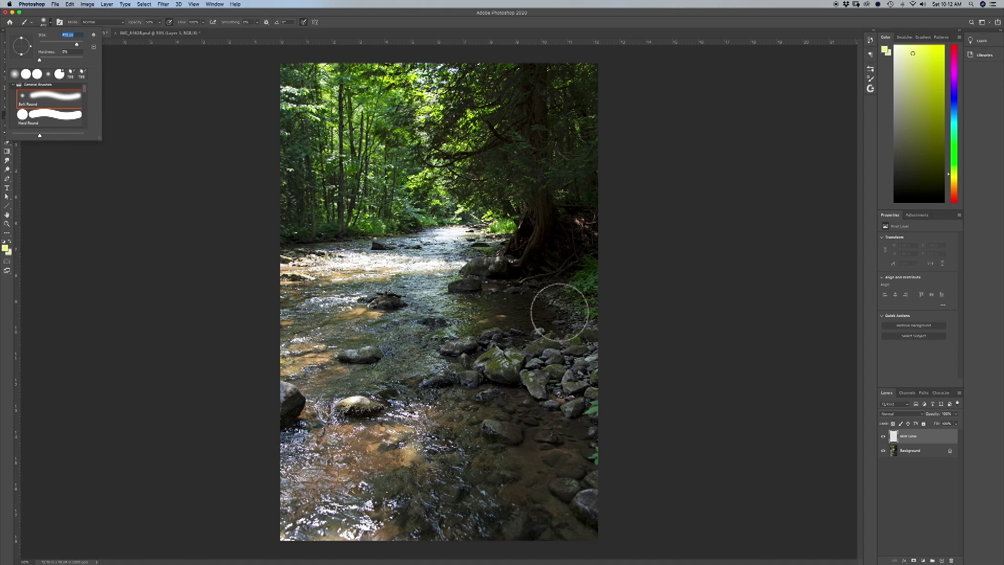
{"action": "left_click", "coordinate": [916, 440]}
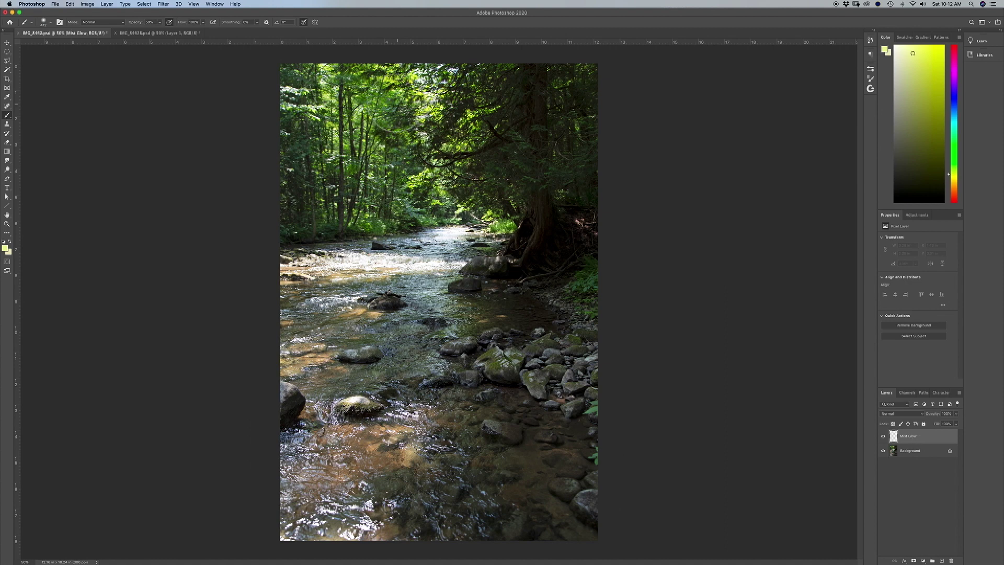
{"action": "mouse_move", "coordinate": [410, 86]}
{"action": "left_mouse_down"}
{"action": "mouse_move", "coordinate": [301, 81]}
{"action": "mouse_move", "coordinate": [319, 102]}
{"action": "mouse_move", "coordinate": [392, 123]}
{"action": "mouse_move", "coordinate": [389, 142]}
{"action": "mouse_move", "coordinate": [309, 126]}
{"action": "mouse_move", "coordinate": [285, 63]}
{"action": "mouse_move", "coordinate": [285, 153]}
{"action": "mouse_move", "coordinate": [407, 155]}
{"action": "mouse_move", "coordinate": [426, 56]}
{"action": "left_mouse_up"}
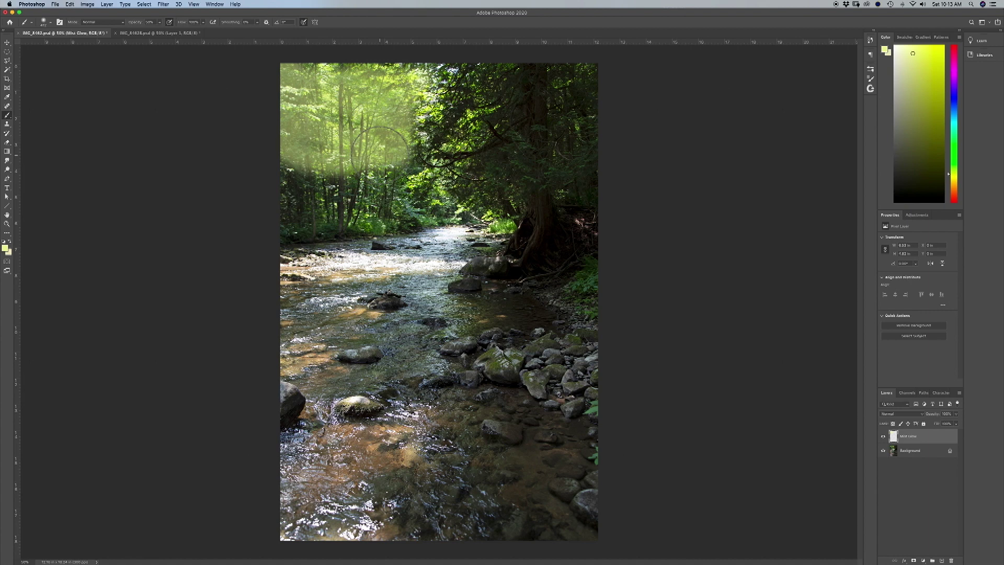
{"action": "key", "text": "super+z"}
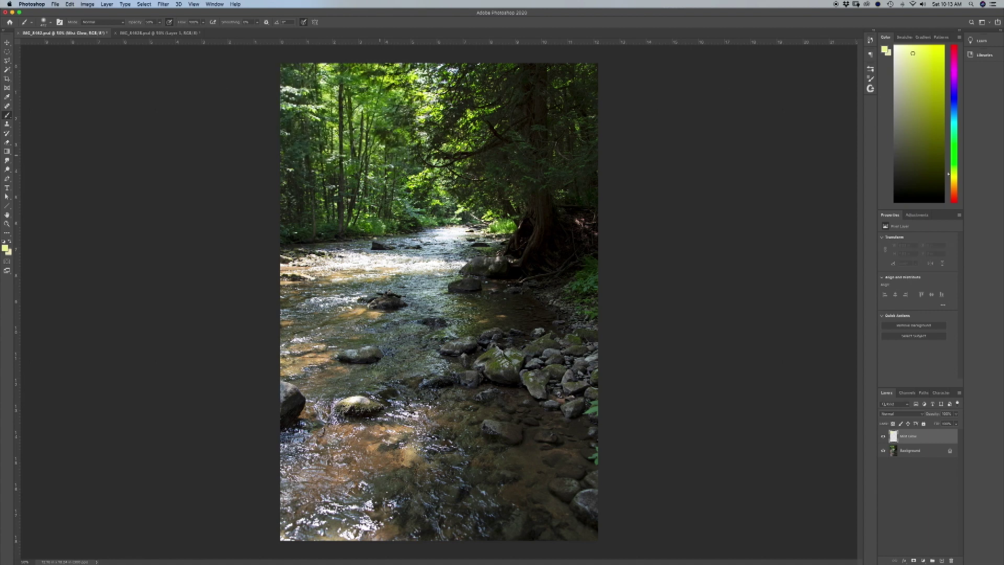
Lower the brush opacity and paint pale yellow mist over the sunlit trees down to the stream's far bank
{"action": "left_click", "coordinate": [159, 22]}
{"action": "left_click_drag", "start_coordinate": [159, 33], "coordinate": [152, 33]}
{"action": "mouse_move", "coordinate": [303, 89]}
{"action": "left_mouse_down"}
{"action": "mouse_move", "coordinate": [418, 78]}
{"action": "mouse_move", "coordinate": [395, 137]}
{"action": "mouse_move", "coordinate": [360, 120]}
{"action": "mouse_move", "coordinate": [290, 116]}
{"action": "mouse_move", "coordinate": [373, 159]}
{"action": "mouse_move", "coordinate": [393, 156]}
{"action": "left_mouse_up"}
{"action": "mouse_move", "coordinate": [396, 178]}
{"action": "left_mouse_down"}
{"action": "mouse_move", "coordinate": [466, 215]}
{"action": "mouse_move", "coordinate": [361, 196]}
{"action": "mouse_move", "coordinate": [268, 153]}
{"action": "mouse_move", "coordinate": [281, 162]}
{"action": "mouse_move", "coordinate": [258, 183]}
{"action": "mouse_move", "coordinate": [303, 214]}
{"action": "mouse_move", "coordinate": [366, 230]}
{"action": "mouse_move", "coordinate": [288, 235]}
{"action": "mouse_move", "coordinate": [491, 222]}
{"action": "mouse_move", "coordinate": [421, 160]}
{"action": "mouse_move", "coordinate": [426, 76]}
{"action": "mouse_move", "coordinate": [448, 63]}
{"action": "mouse_move", "coordinate": [329, 62]}
{"action": "mouse_move", "coordinate": [380, 188]}
{"action": "left_mouse_up"}
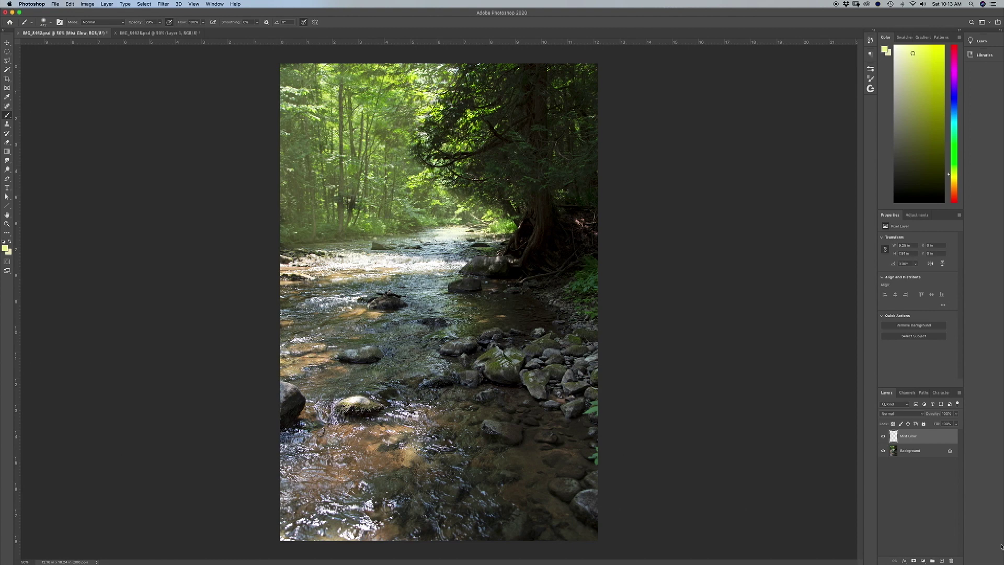
Toggle the Mist Glow layer's visibility to compare the photo with and without the painted mist
{"action": "left_click", "coordinate": [883, 437]}
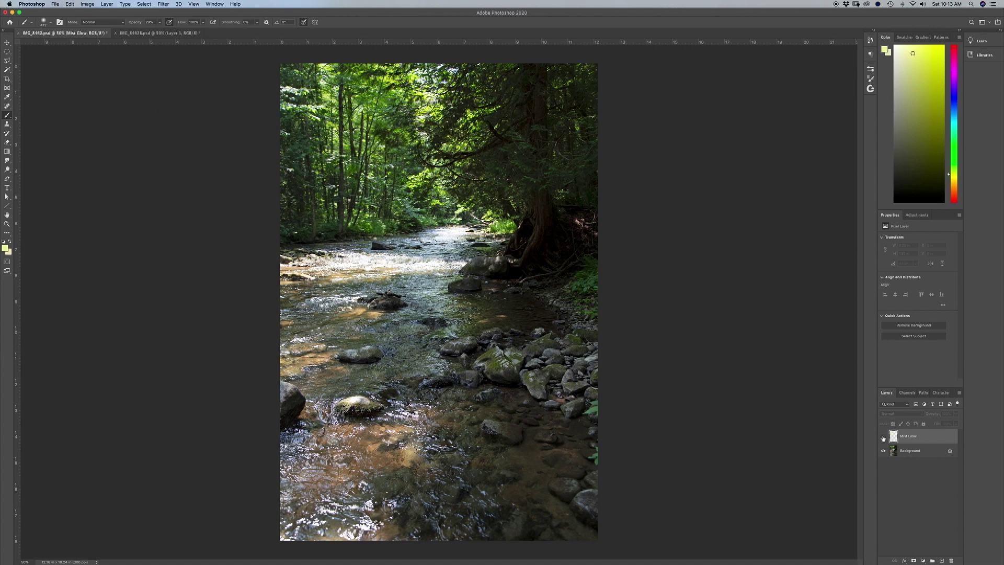
{"action": "left_click", "coordinate": [884, 437]}
{"action": "left_click", "coordinate": [883, 437]}
{"action": "left_click", "coordinate": [883, 436]}
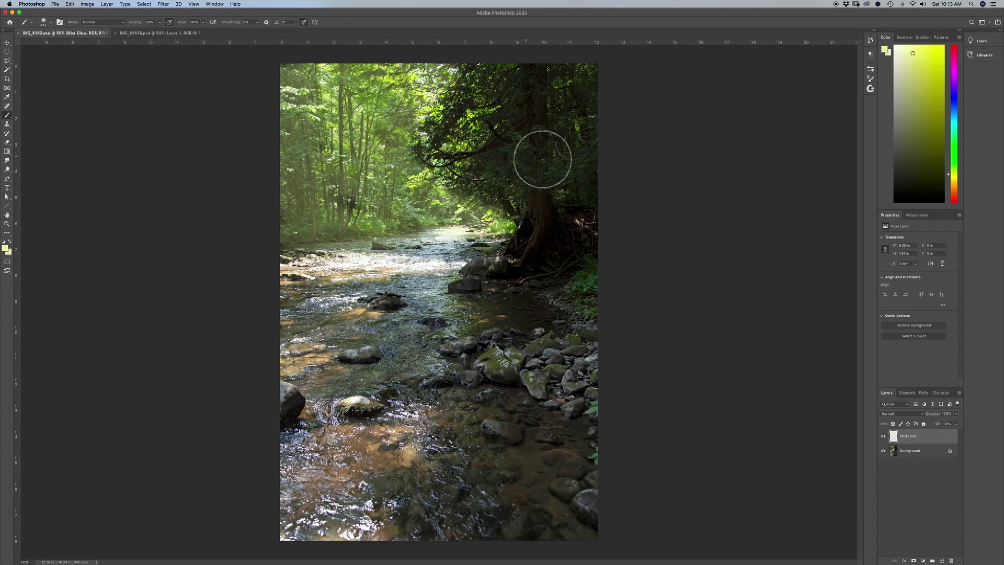
Try a large mist dab on the dark trees beside the big trunk and undo it
{"action": "mouse_move", "coordinate": [571, 134]}
{"action": "left_mouse_down"}
{"action": "mouse_move", "coordinate": [565, 115]}
{"action": "mouse_move", "coordinate": [554, 119]}
{"action": "mouse_move", "coordinate": [560, 128]}
{"action": "left_mouse_up"}
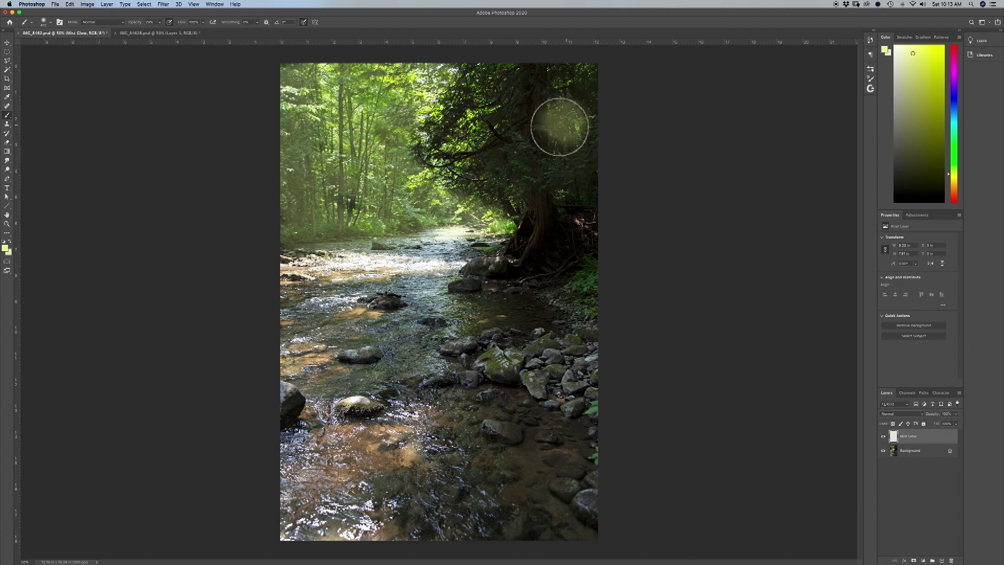
{"action": "left_click", "coordinate": [70, 5]}
{"action": "left_click", "coordinate": [70, 12]}
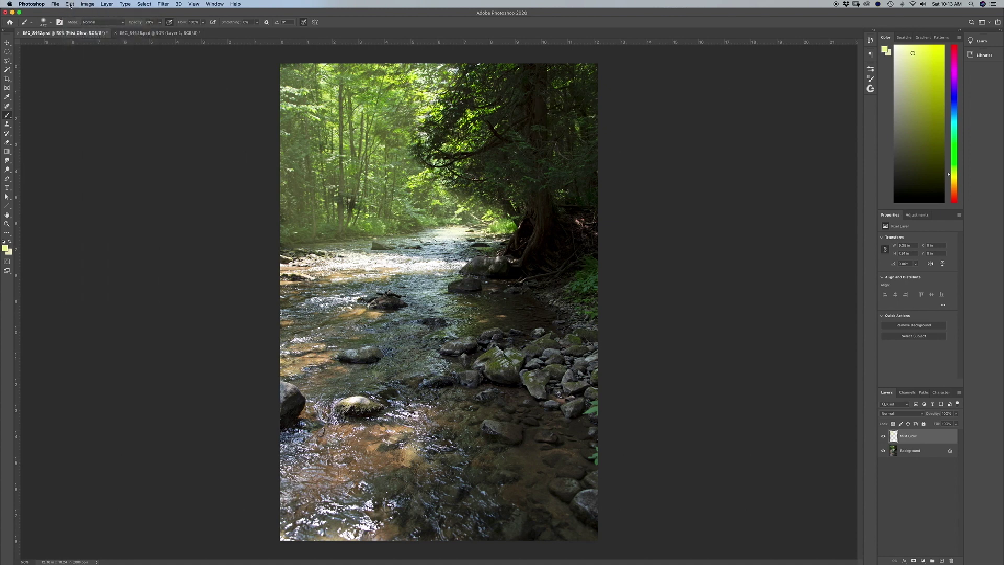
Reduce the brush size and try a small pale dab in the dark foliage beside the big trunk
{"action": "left_click", "coordinate": [51, 23]}
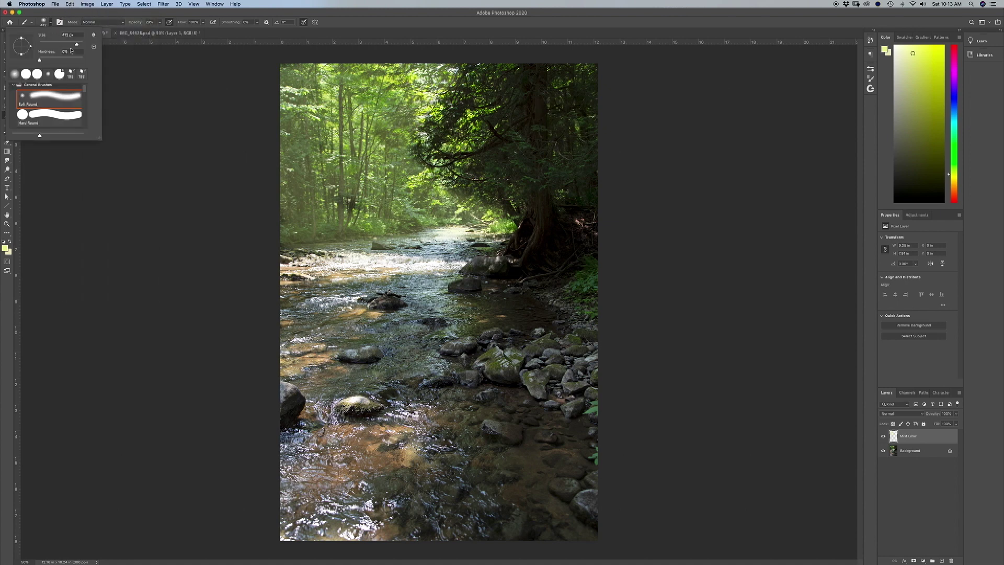
{"action": "left_click_drag", "start_coordinate": [77, 47], "coordinate": [57, 46]}
{"action": "mouse_move", "coordinate": [561, 98]}
{"action": "left_mouse_down"}
{"action": "mouse_move", "coordinate": [567, 106]}
{"action": "mouse_move", "coordinate": [564, 97]}
{"action": "left_mouse_up"}
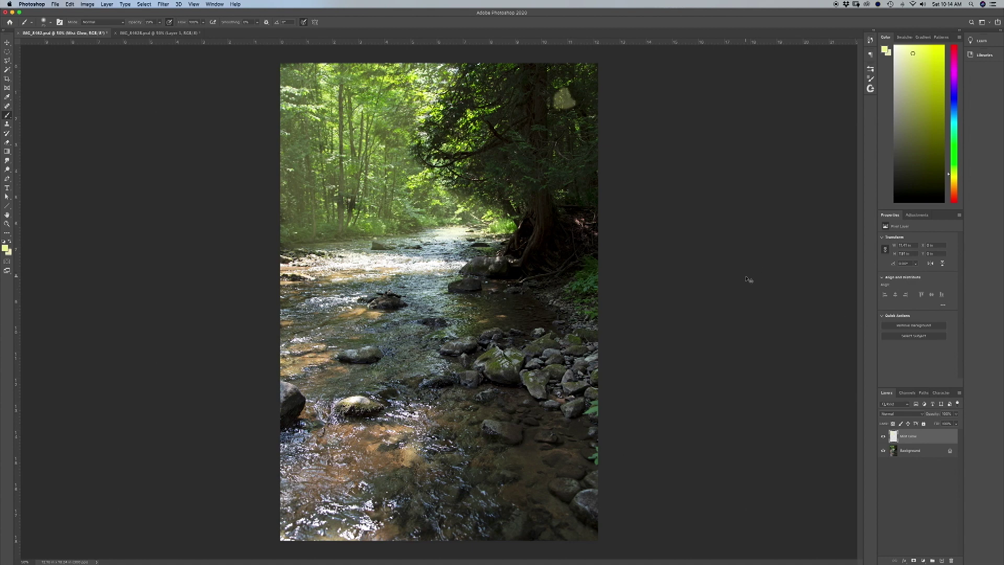
Lower the brush opacity, paint faint mist through the dark foliage beside the big trunk, and compare with the Mist Glow layer hidden
{"action": "left_click", "coordinate": [160, 23]}
{"action": "left_click_drag", "start_coordinate": [158, 33], "coordinate": [155, 33]}
{"action": "mouse_move", "coordinate": [561, 85]}
{"action": "left_mouse_down"}
{"action": "mouse_move", "coordinate": [555, 100]}
{"action": "mouse_move", "coordinate": [572, 127]}
{"action": "mouse_move", "coordinate": [561, 148]}
{"action": "mouse_move", "coordinate": [576, 141]}
{"action": "mouse_move", "coordinate": [563, 110]}
{"action": "mouse_move", "coordinate": [576, 79]}
{"action": "mouse_move", "coordinate": [587, 137]}
{"action": "mouse_move", "coordinate": [579, 89]}
{"action": "mouse_move", "coordinate": [588, 122]}
{"action": "mouse_move", "coordinate": [552, 112]}
{"action": "mouse_move", "coordinate": [561, 83]}
{"action": "mouse_move", "coordinate": [580, 66]}
{"action": "mouse_move", "coordinate": [592, 76]}
{"action": "left_mouse_up"}
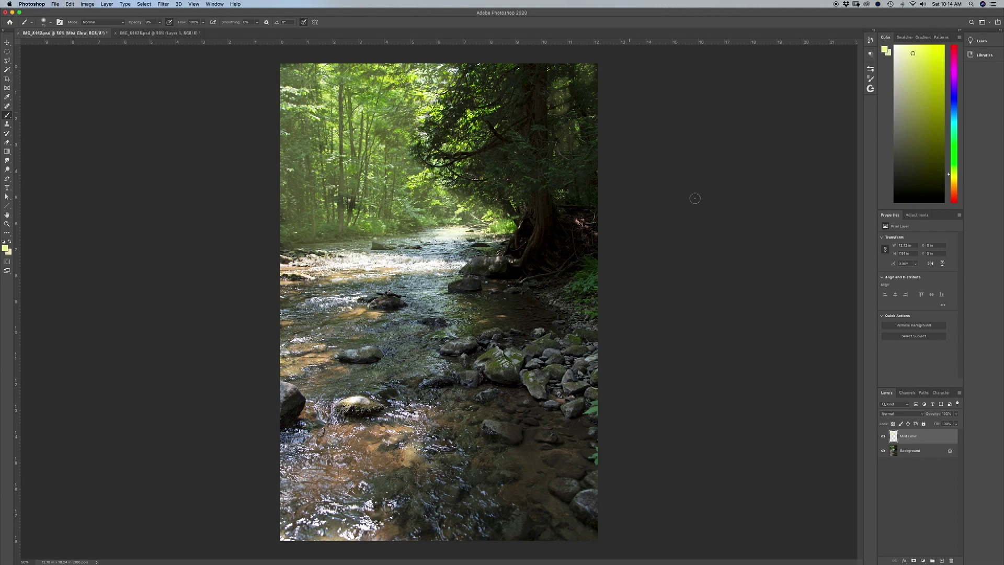
{"action": "left_click", "coordinate": [884, 436]}
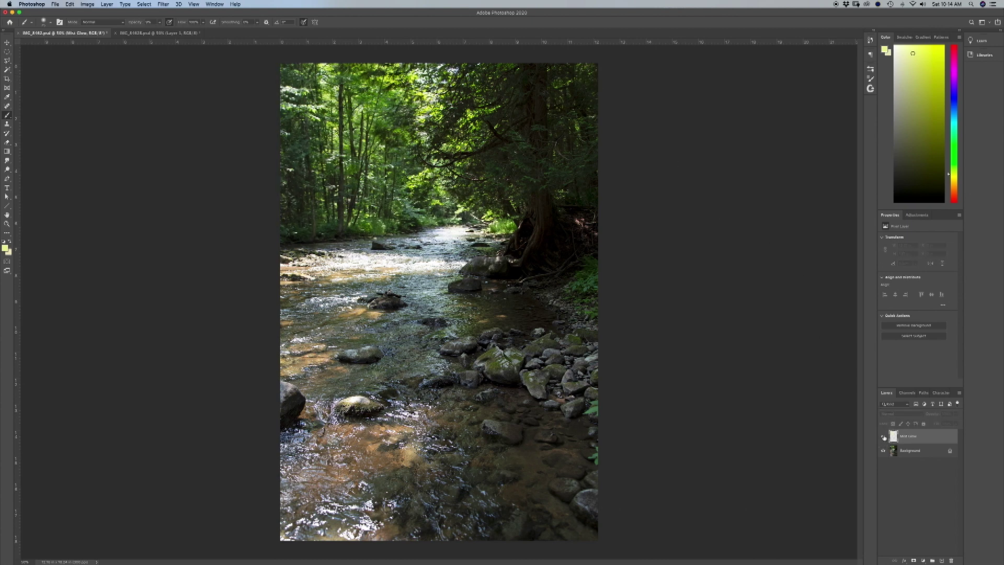
{"action": "left_click", "coordinate": [884, 436]}
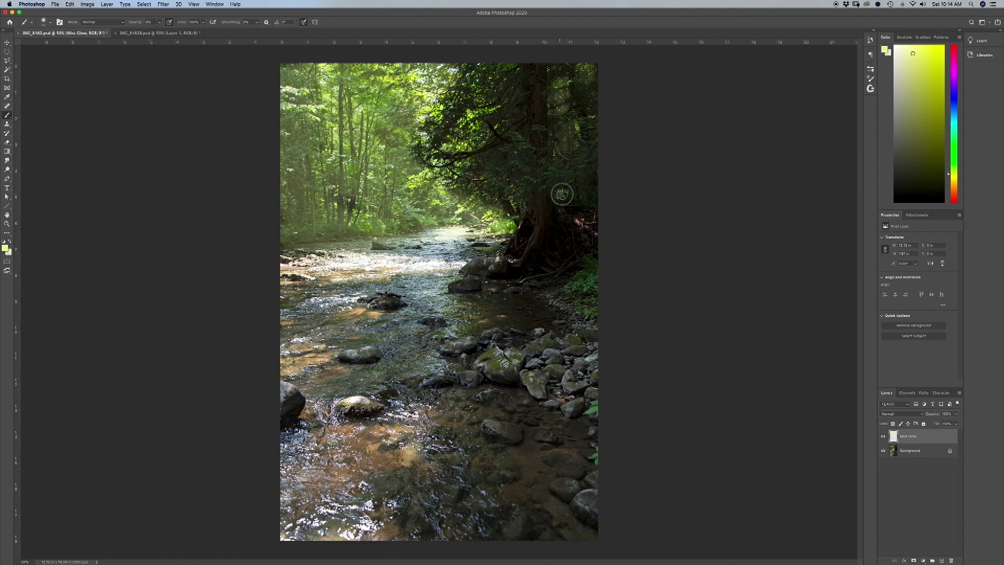
Add faint mist lower beside the big trunk, and raise the brush opacity to dab light among its branches
{"action": "left_click_drag", "start_coordinate": [560, 193], "coordinate": [562, 197]}
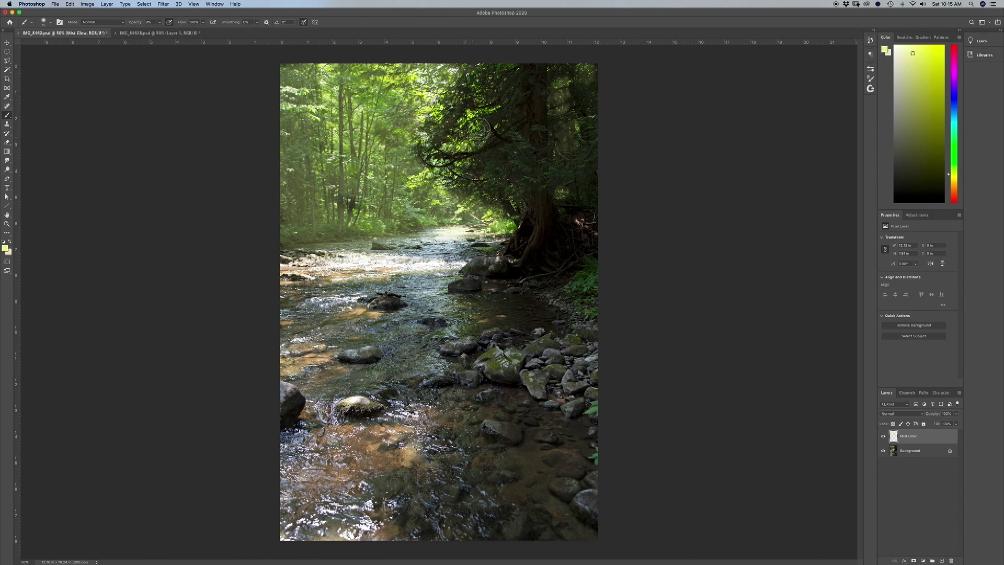
{"action": "left_click_drag", "start_coordinate": [160, 22], "coordinate": [163, 33]}
{"action": "left_click", "coordinate": [470, 113]}
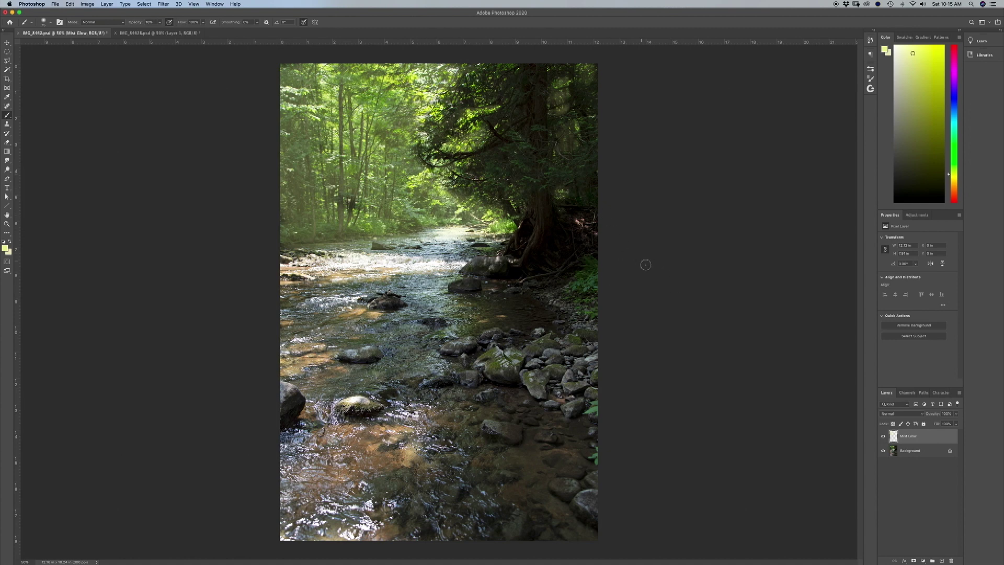
Create a new layer named "Mist 2" above the Mist Glow layer
{"action": "left_click", "coordinate": [960, 394]}
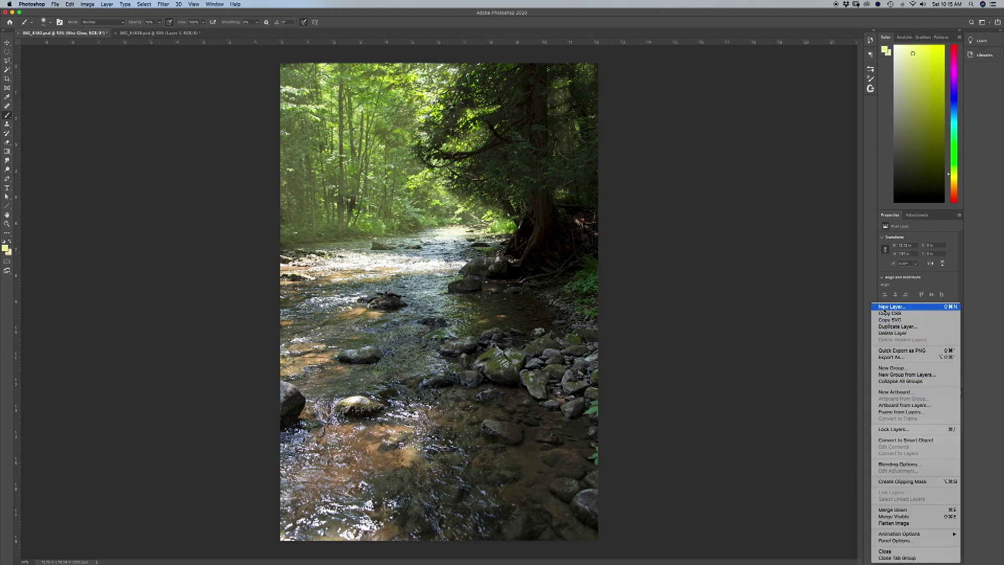
{"action": "left_click", "coordinate": [884, 307]}
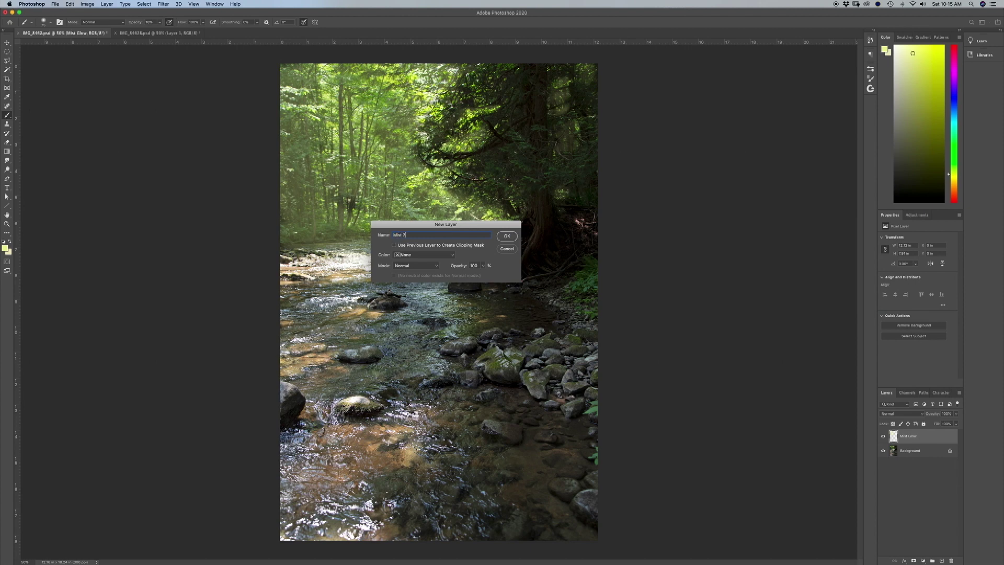
{"action": "left_click", "coordinate": [514, 238]}
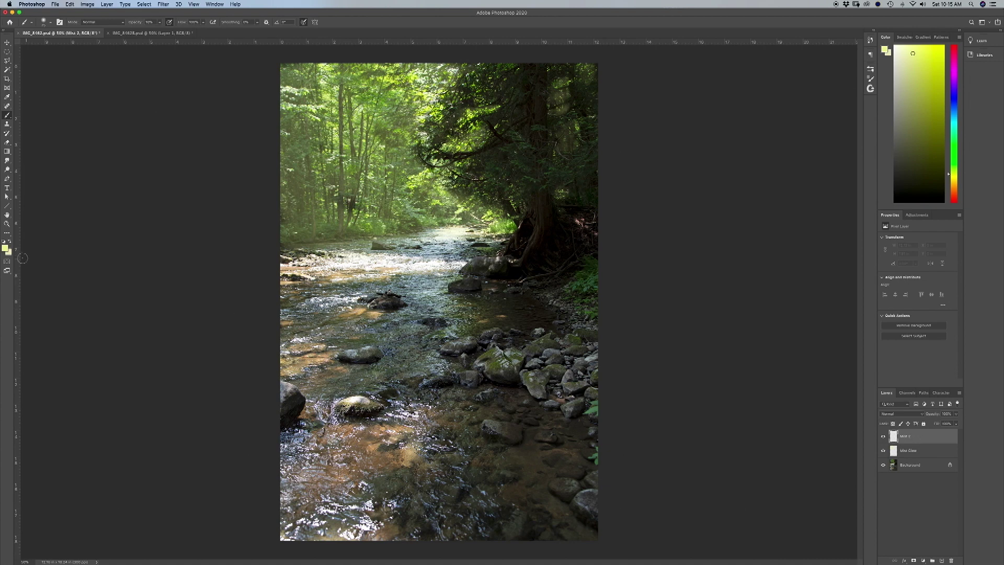
Change the foreground colour to a lighter, less saturated pale yellow
{"action": "left_click", "coordinate": [6, 248]}
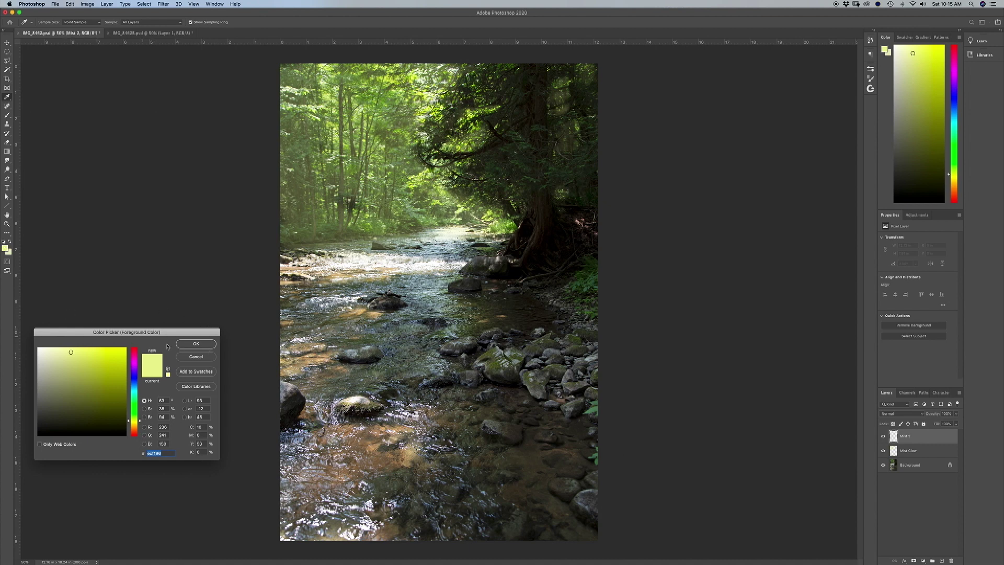
{"action": "left_click", "coordinate": [195, 357]}
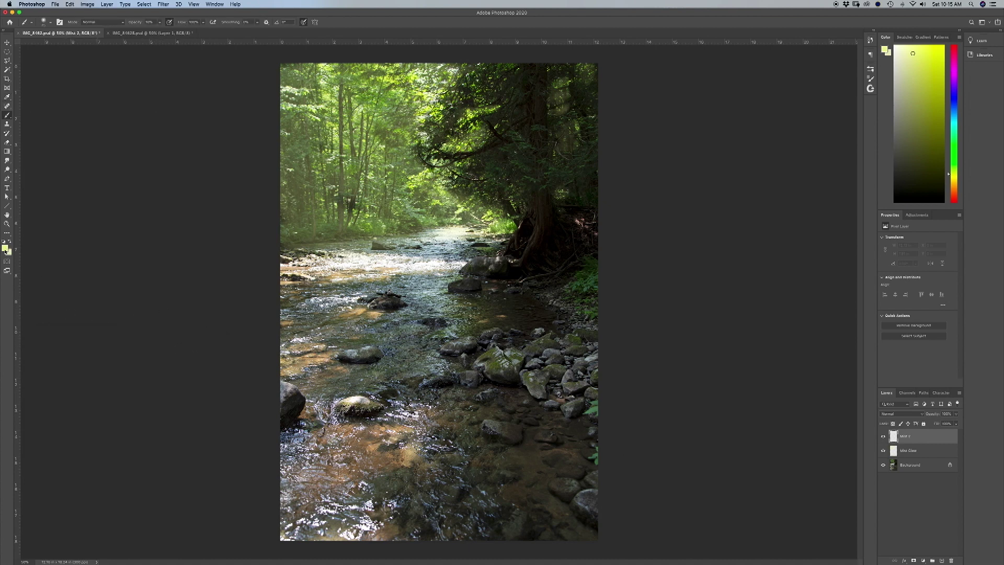
{"action": "left_click", "coordinate": [5, 249]}
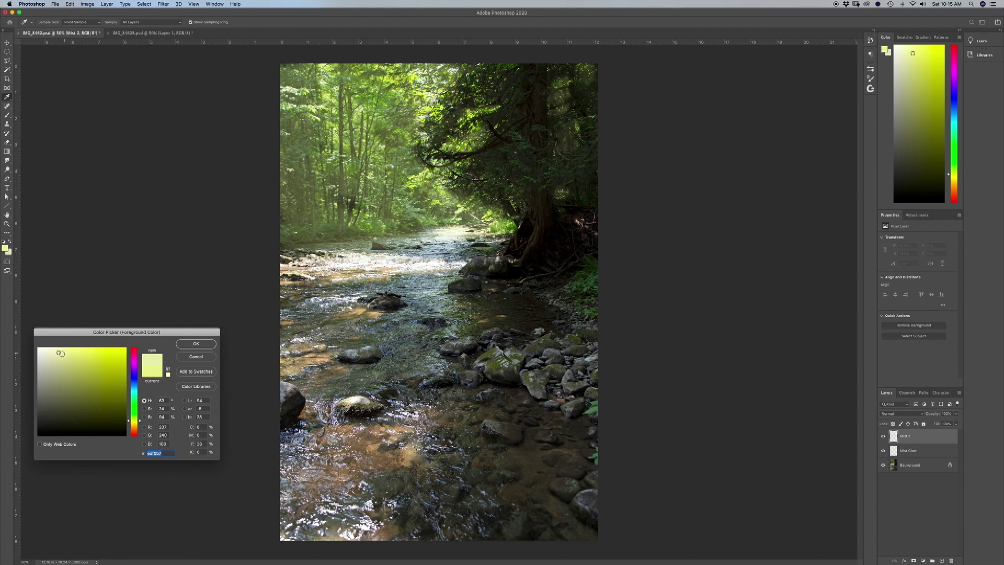
{"action": "left_click_drag", "start_coordinate": [57, 352], "coordinate": [55, 351]}
{"action": "left_click", "coordinate": [49, 351]}
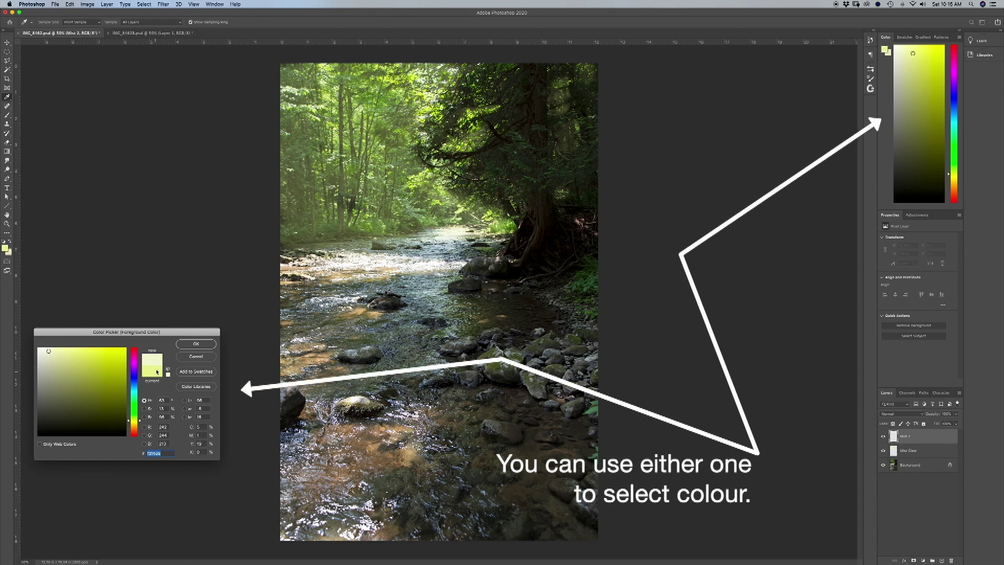
{"action": "left_click", "coordinate": [54, 347]}
{"action": "left_click", "coordinate": [57, 348]}
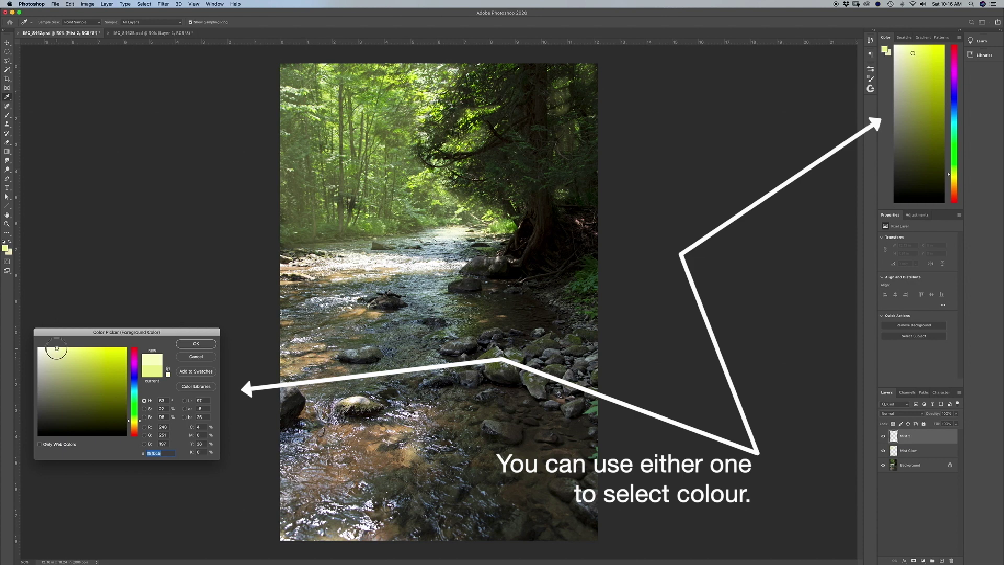
{"action": "left_click", "coordinate": [202, 345]}
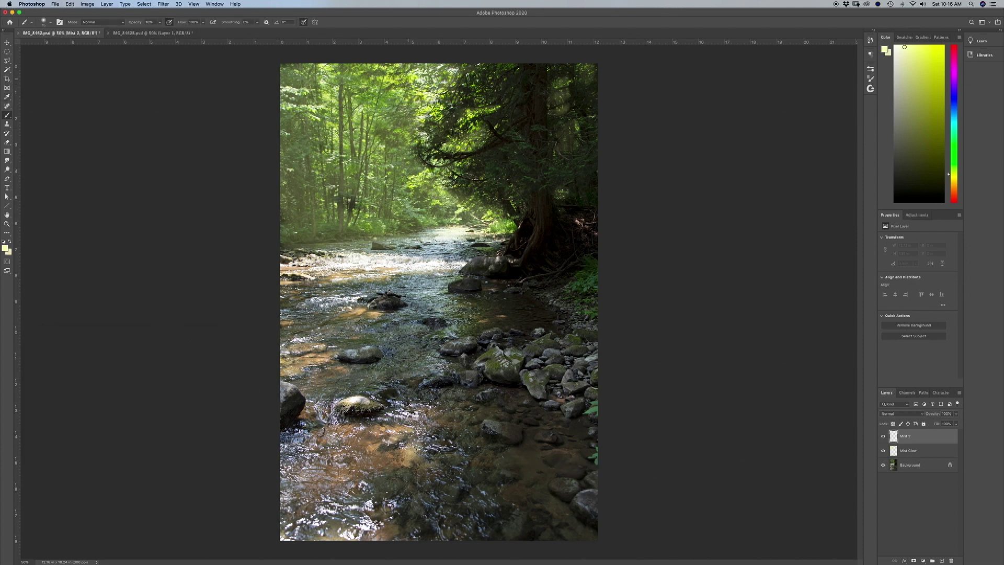
Adjust the brush opacity and size, and paint soft light streaks through the bright canopy at the upper left of the photo on Mist 2
{"action": "left_click", "coordinate": [159, 22]}
{"action": "left_click_drag", "start_coordinate": [161, 33], "coordinate": [164, 33]}
{"action": "left_click", "coordinate": [50, 24]}
{"action": "left_click_drag", "start_coordinate": [59, 46], "coordinate": [66, 46]}
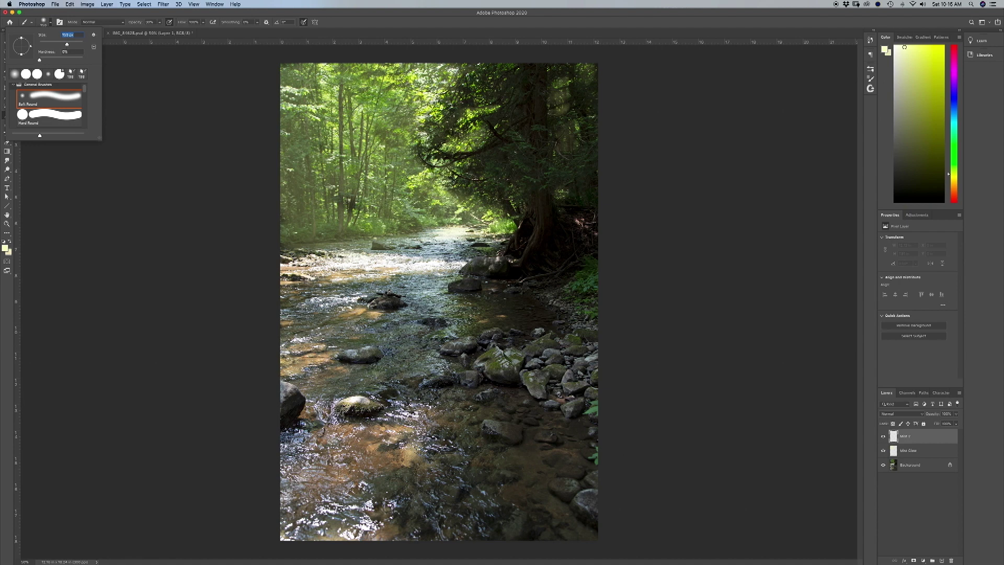
{"action": "left_click", "coordinate": [412, 77]}
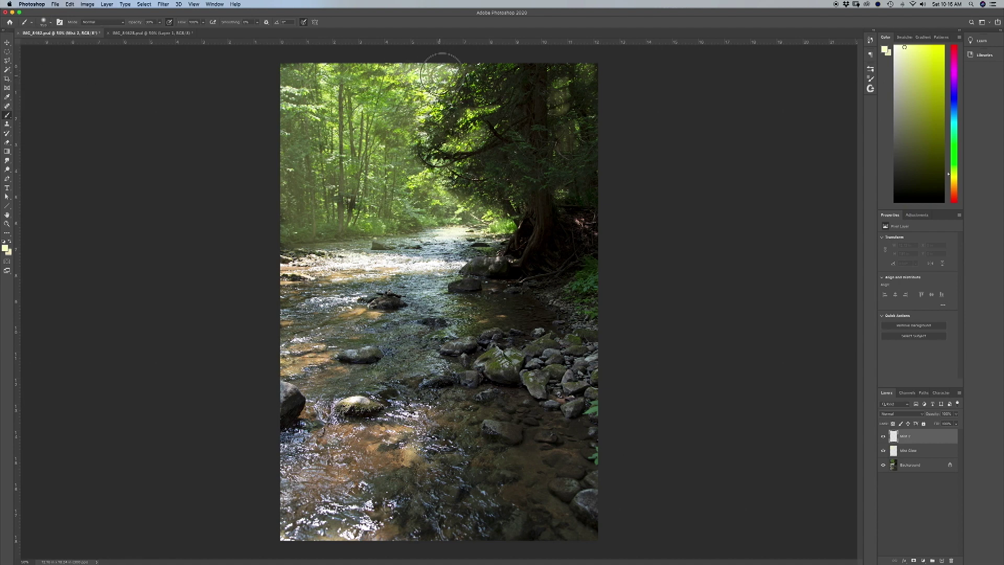
{"action": "mouse_move", "coordinate": [422, 90]}
{"action": "left_mouse_down"}
{"action": "mouse_move", "coordinate": [399, 112]}
{"action": "mouse_move", "coordinate": [416, 107]}
{"action": "mouse_move", "coordinate": [412, 134]}
{"action": "mouse_move", "coordinate": [401, 108]}
{"action": "mouse_move", "coordinate": [376, 101]}
{"action": "mouse_move", "coordinate": [405, 119]}
{"action": "mouse_move", "coordinate": [392, 125]}
{"action": "mouse_move", "coordinate": [399, 137]}
{"action": "mouse_move", "coordinate": [418, 131]}
{"action": "mouse_move", "coordinate": [434, 105]}
{"action": "mouse_move", "coordinate": [373, 110]}
{"action": "mouse_move", "coordinate": [337, 68]}
{"action": "mouse_move", "coordinate": [386, 135]}
{"action": "left_mouse_up"}
{"action": "mouse_move", "coordinate": [363, 126]}
{"action": "left_mouse_down"}
{"action": "mouse_move", "coordinate": [323, 84]}
{"action": "mouse_move", "coordinate": [311, 83]}
{"action": "mouse_move", "coordinate": [302, 105]}
{"action": "mouse_move", "coordinate": [343, 126]}
{"action": "mouse_move", "coordinate": [295, 66]}
{"action": "mouse_move", "coordinate": [287, 76]}
{"action": "mouse_move", "coordinate": [293, 96]}
{"action": "mouse_move", "coordinate": [323, 68]}
{"action": "mouse_move", "coordinate": [368, 124]}
{"action": "left_mouse_up"}
{"action": "mouse_move", "coordinate": [394, 74]}
{"action": "left_mouse_down"}
{"action": "mouse_move", "coordinate": [421, 110]}
{"action": "mouse_move", "coordinate": [419, 134]}
{"action": "mouse_move", "coordinate": [323, 131]}
{"action": "mouse_move", "coordinate": [395, 151]}
{"action": "left_mouse_up"}
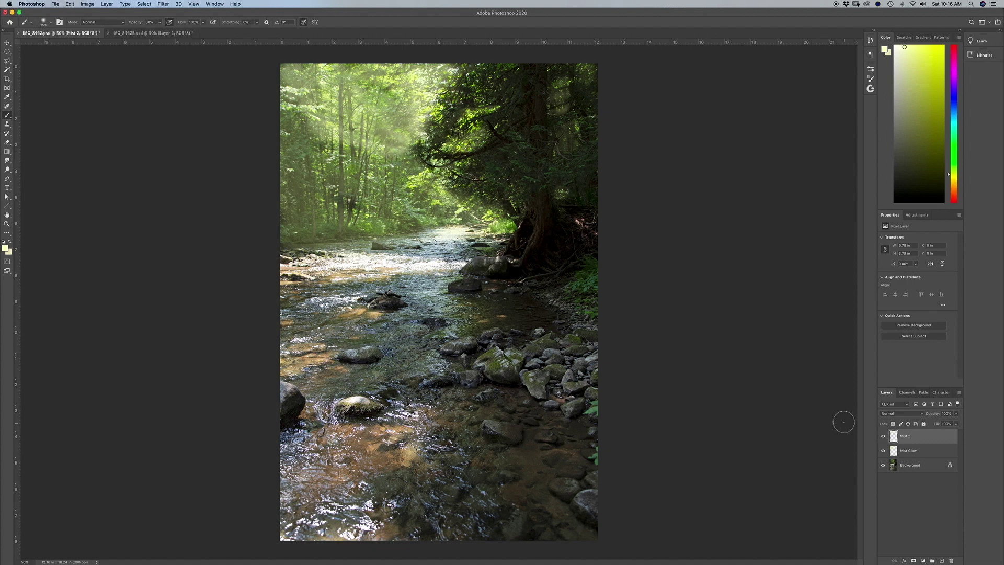
{"action": "mouse_move", "coordinate": [400, 142]}
{"action": "left_mouse_down"}
{"action": "mouse_move", "coordinate": [345, 126]}
{"action": "mouse_move", "coordinate": [369, 108]}
{"action": "mouse_move", "coordinate": [346, 100]}
{"action": "left_mouse_up"}
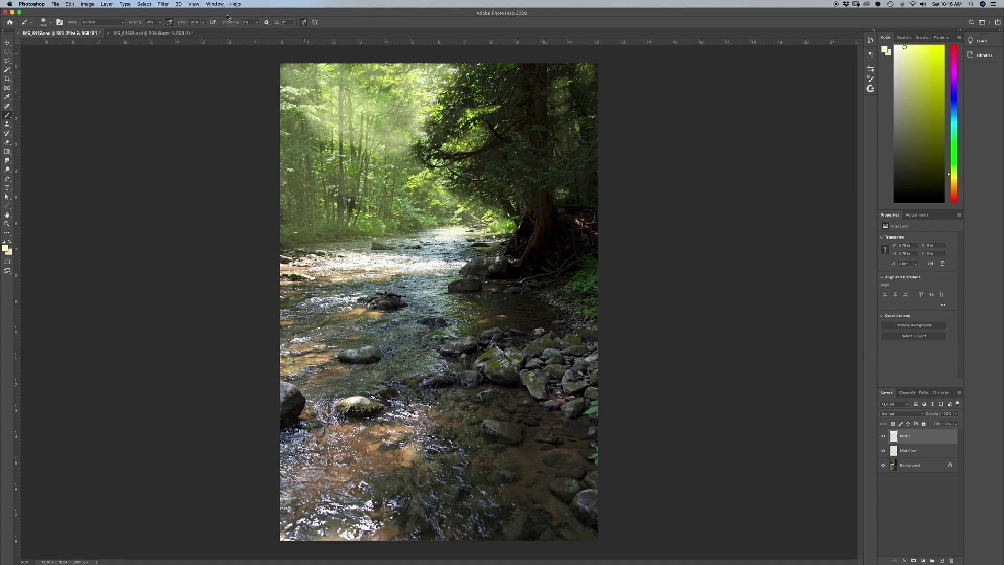
Lower the brush flow and paint fainter mist over the tree trunks at the far left of the forest
{"action": "left_click", "coordinate": [203, 23]}
{"action": "left_click_drag", "start_coordinate": [204, 32], "coordinate": [187, 32]}
{"action": "left_click", "coordinate": [310, 139]}
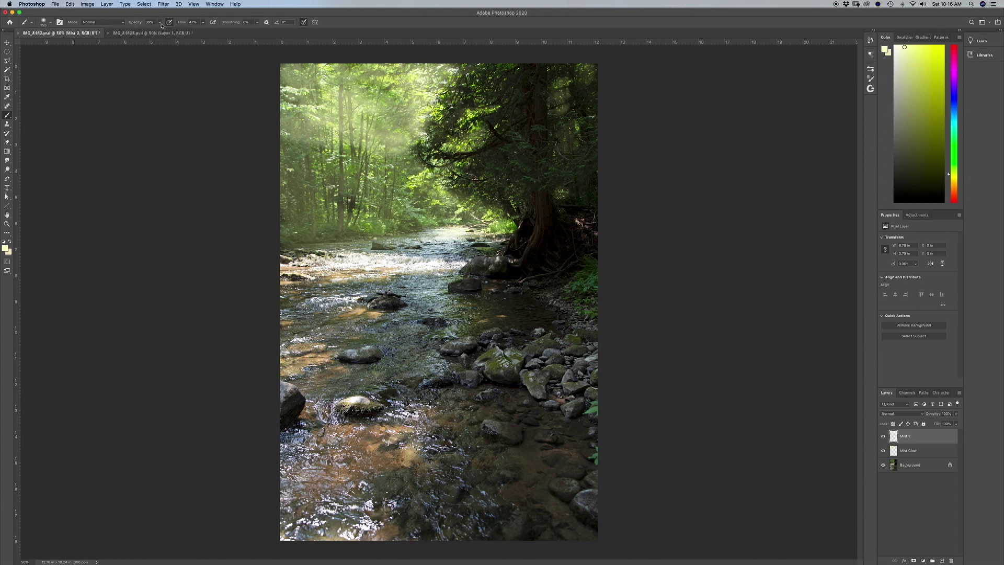
{"action": "left_click", "coordinate": [203, 23]}
{"action": "left_click_drag", "start_coordinate": [205, 30], "coordinate": [193, 31]}
{"action": "left_click", "coordinate": [346, 155]}
{"action": "mouse_move", "coordinate": [319, 112]}
{"action": "left_mouse_down"}
{"action": "mouse_move", "coordinate": [293, 84]}
{"action": "mouse_move", "coordinate": [317, 66]}
{"action": "mouse_move", "coordinate": [294, 124]}
{"action": "mouse_move", "coordinate": [316, 141]}
{"action": "mouse_move", "coordinate": [296, 147]}
{"action": "left_mouse_up"}
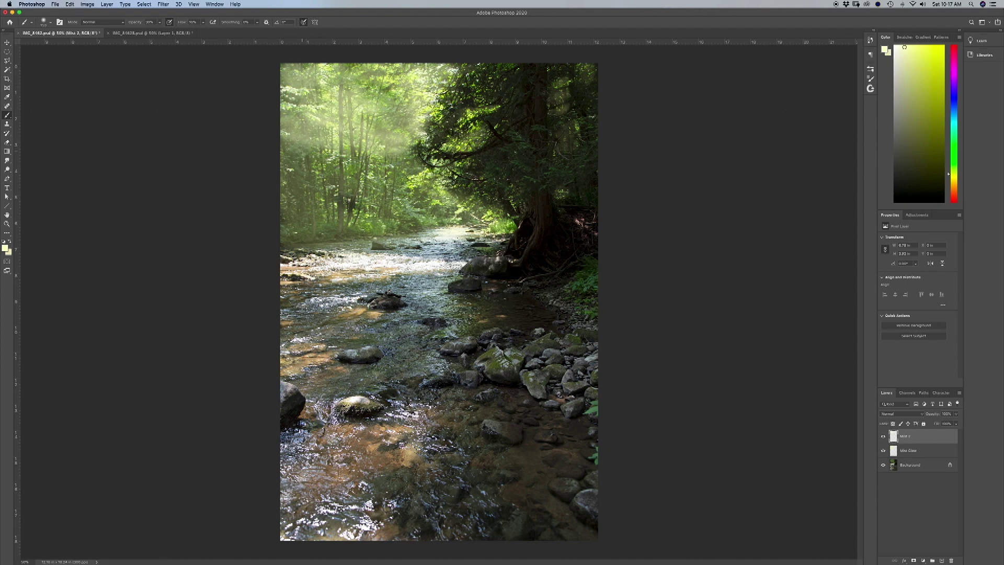
Enlarge the soft brush and sweep broad mist over the sunlit trees left of the dark evergreen
{"action": "left_click", "coordinate": [50, 22]}
{"action": "left_click_drag", "start_coordinate": [66, 46], "coordinate": [77, 44]}
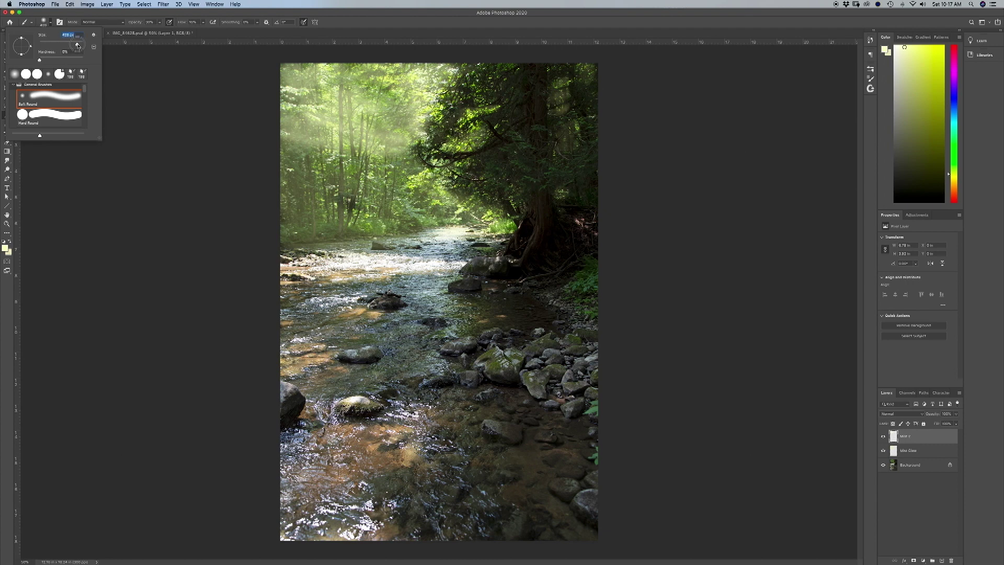
{"action": "mouse_move", "coordinate": [313, 168]}
{"action": "left_mouse_down"}
{"action": "mouse_move", "coordinate": [305, 160]}
{"action": "mouse_move", "coordinate": [392, 165]}
{"action": "mouse_move", "coordinate": [404, 208]}
{"action": "mouse_move", "coordinate": [292, 154]}
{"action": "mouse_move", "coordinate": [342, 132]}
{"action": "mouse_move", "coordinate": [356, 79]}
{"action": "mouse_move", "coordinate": [426, 81]}
{"action": "mouse_move", "coordinate": [328, 87]}
{"action": "left_mouse_up"}
{"action": "mouse_move", "coordinate": [388, 114]}
{"action": "left_mouse_down"}
{"action": "mouse_move", "coordinate": [360, 135]}
{"action": "mouse_move", "coordinate": [405, 189]}
{"action": "left_mouse_up"}
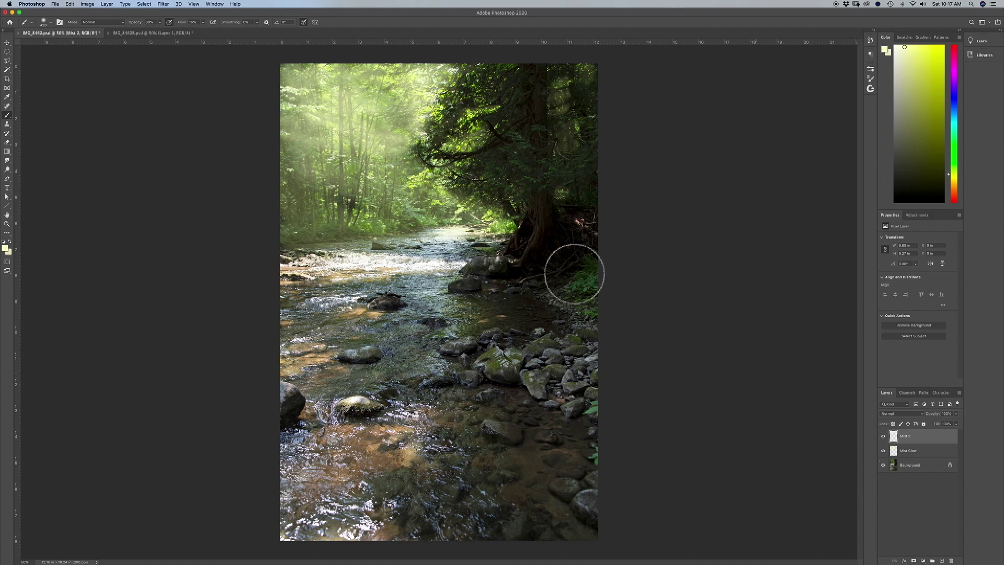
Compare the photo with the Mist 2 and Mist Glow layers hidden, and show both layers again
{"action": "left_click", "coordinate": [7, 42]}
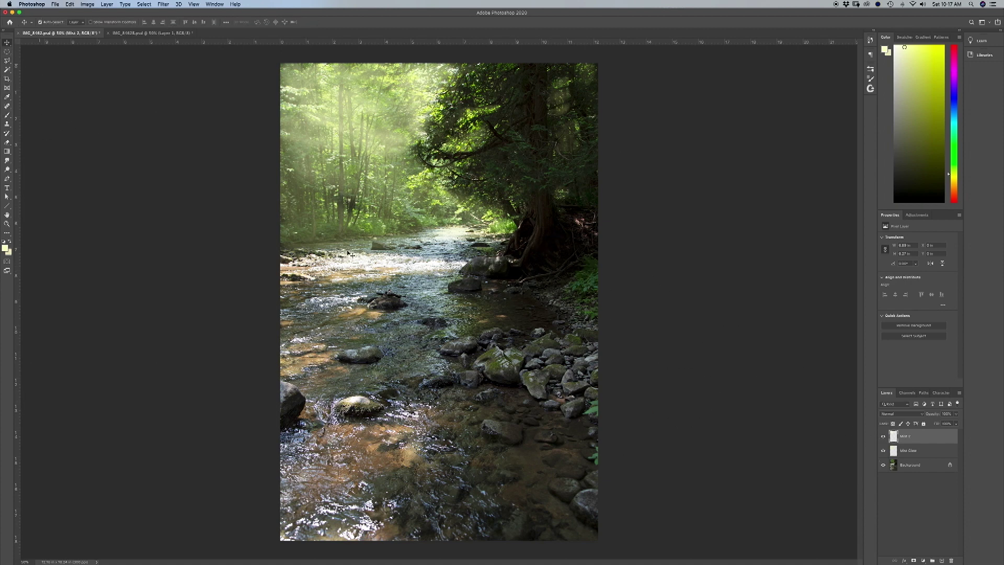
{"action": "left_click", "coordinate": [884, 436]}
{"action": "left_click", "coordinate": [883, 450]}
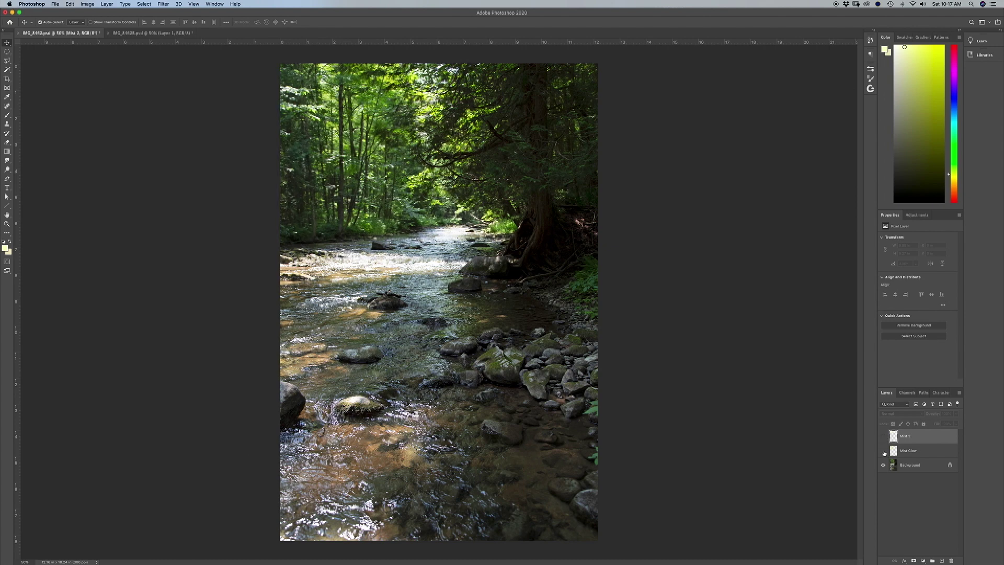
{"action": "left_click", "coordinate": [884, 451]}
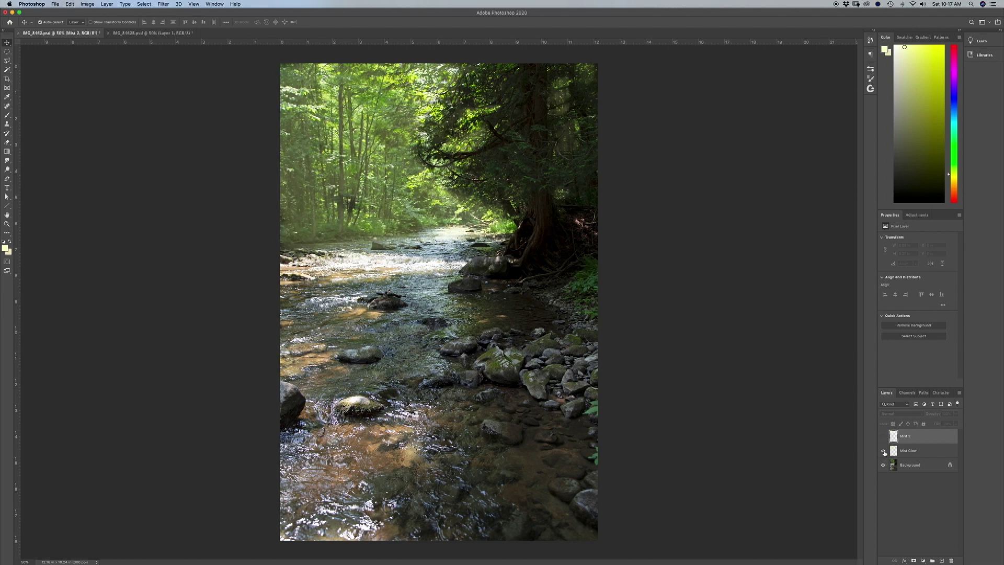
{"action": "left_click", "coordinate": [884, 436]}
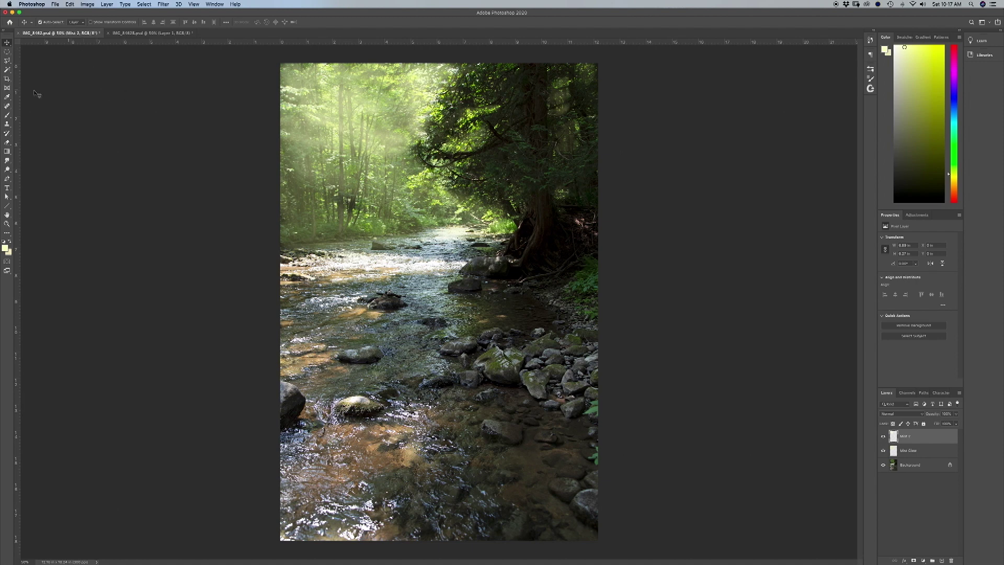
Reselect the Brush tool and reduce the Mist 2 layer's opacity to roughly two thirds
{"action": "left_click", "coordinate": [7, 116]}
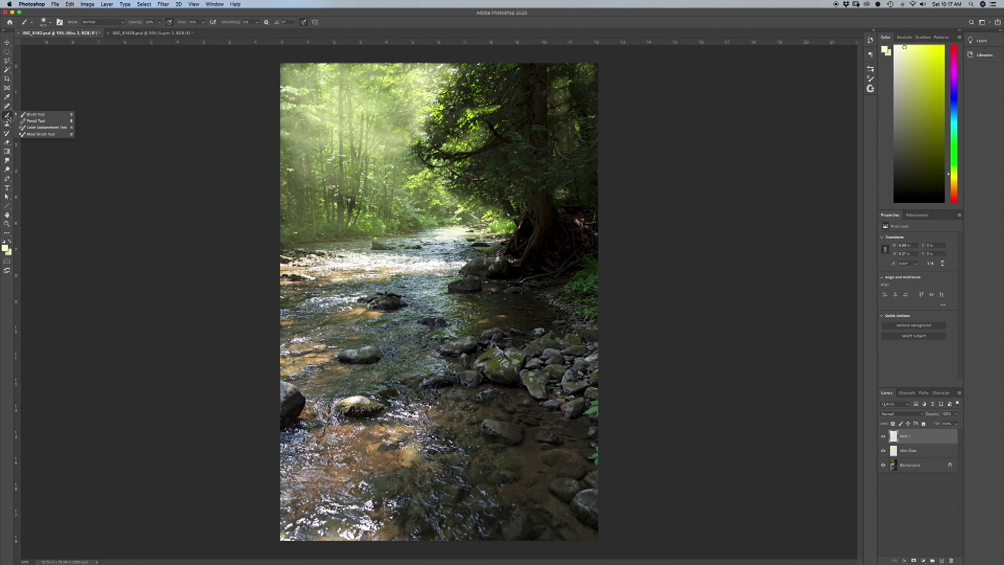
{"action": "left_click", "coordinate": [39, 115]}
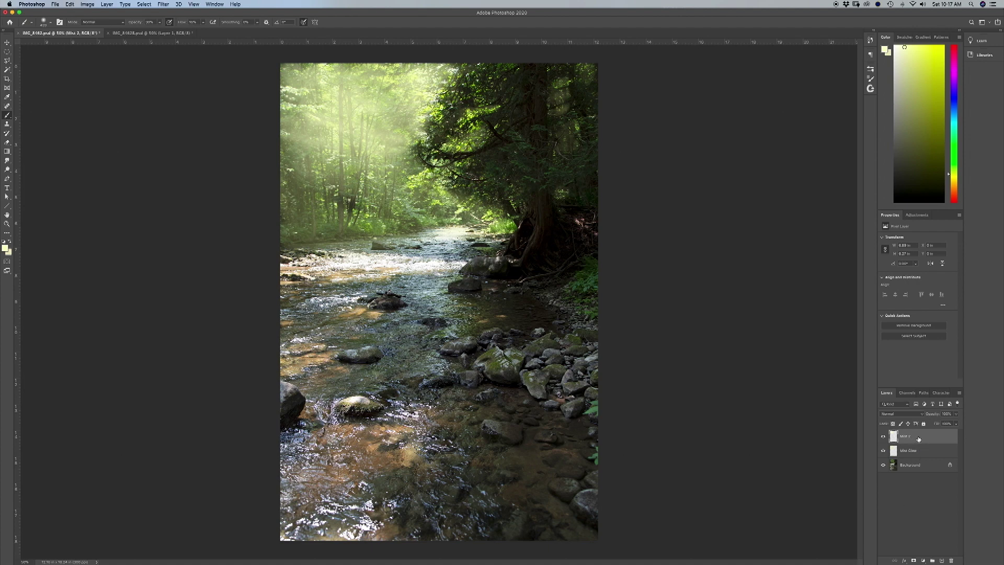
{"action": "left_click", "coordinate": [956, 414]}
{"action": "mouse_move", "coordinate": [955, 424]}
{"action": "left_mouse_down"}
{"action": "mouse_move", "coordinate": [933, 424]}
{"action": "mouse_move", "coordinate": [945, 425]}
{"action": "left_mouse_up"}
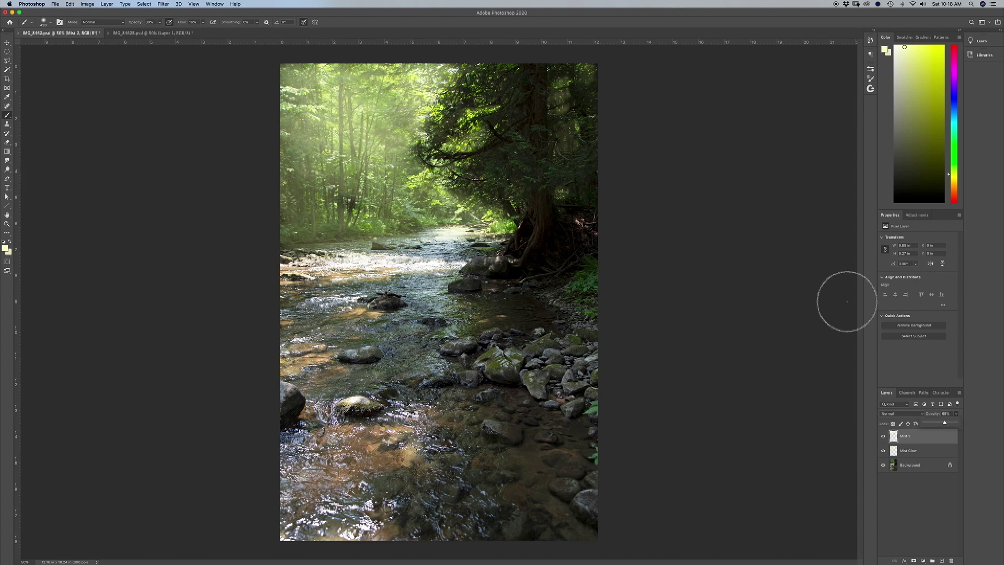
Shrink the brush, raise its flow, and dab light among the dark evergreen's branches and the foliage above the stream bend
{"action": "left_click", "coordinate": [51, 22]}
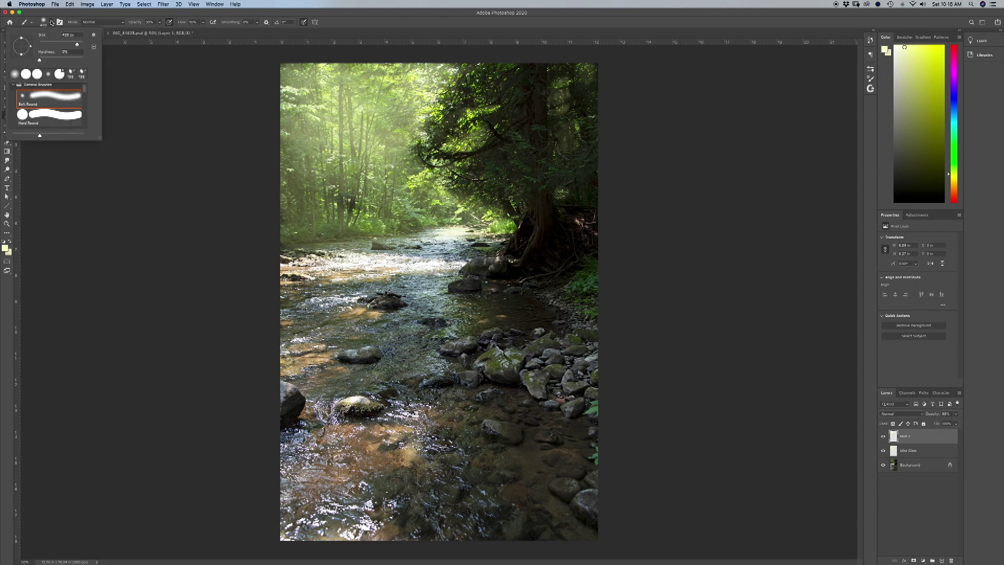
{"action": "left_click_drag", "start_coordinate": [81, 45], "coordinate": [56, 45]}
{"action": "left_click", "coordinate": [470, 116]}
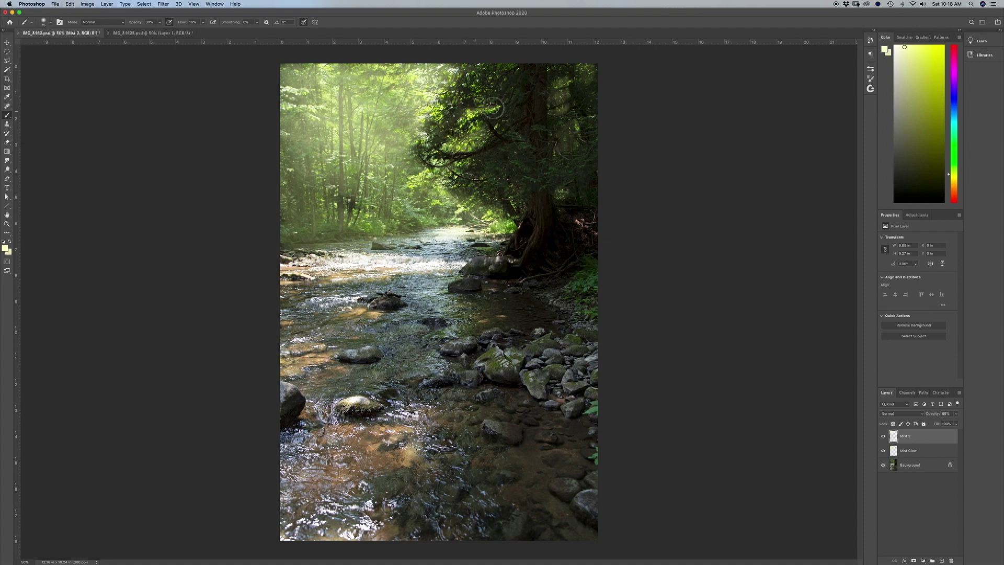
{"action": "left_click", "coordinate": [203, 23]}
{"action": "left_click_drag", "start_coordinate": [203, 32], "coordinate": [217, 34]}
{"action": "left_click", "coordinate": [469, 109]}
{"action": "mouse_move", "coordinate": [470, 126]}
{"action": "left_mouse_down"}
{"action": "mouse_move", "coordinate": [489, 137]}
{"action": "mouse_move", "coordinate": [458, 141]}
{"action": "left_mouse_up"}
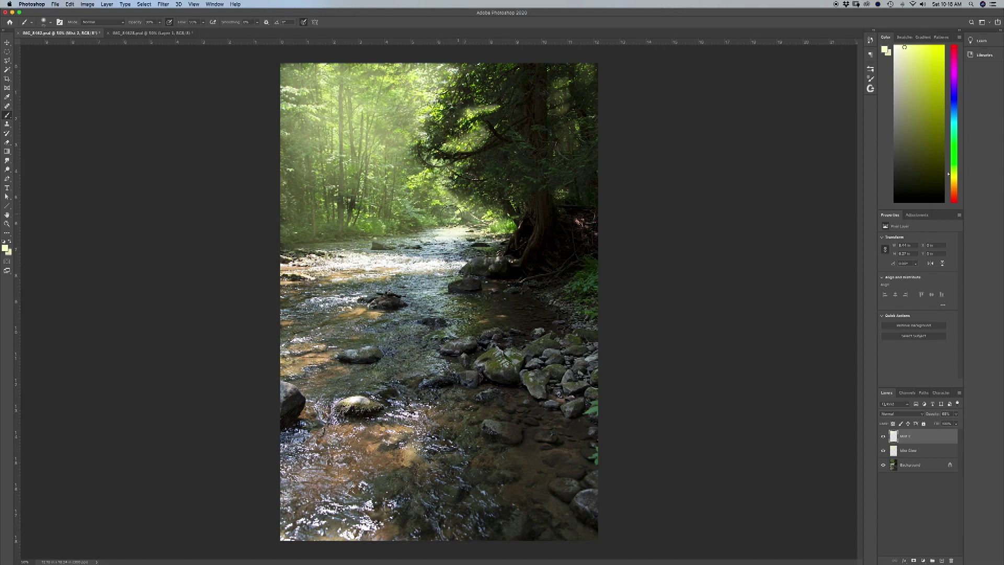
{"action": "mouse_move", "coordinate": [429, 182]}
{"action": "left_mouse_down"}
{"action": "mouse_move", "coordinate": [412, 161]}
{"action": "mouse_move", "coordinate": [435, 190]}
{"action": "left_mouse_up"}
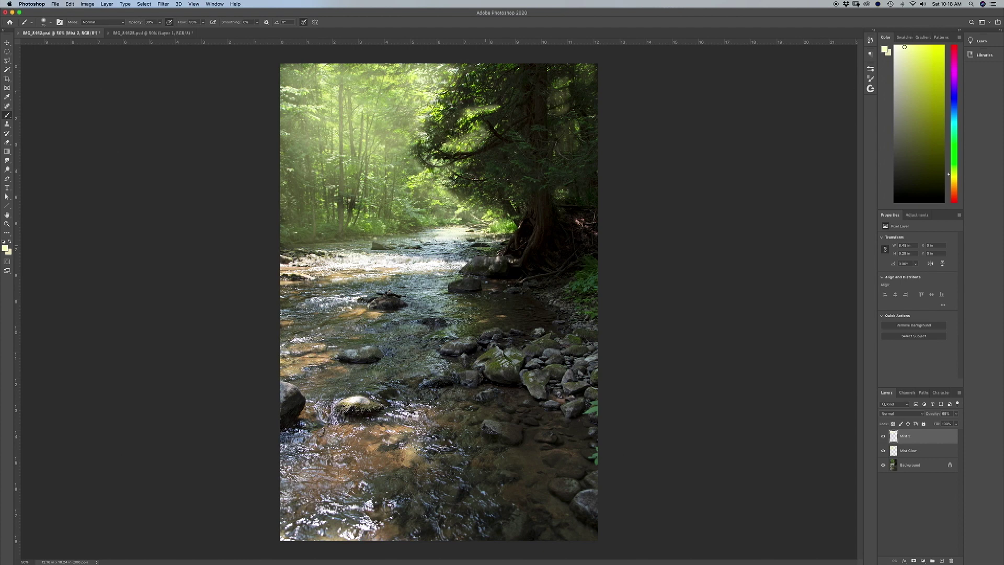
Create a new layer named "Mist3" above the Mist 2 layer
{"action": "left_click", "coordinate": [960, 396]}
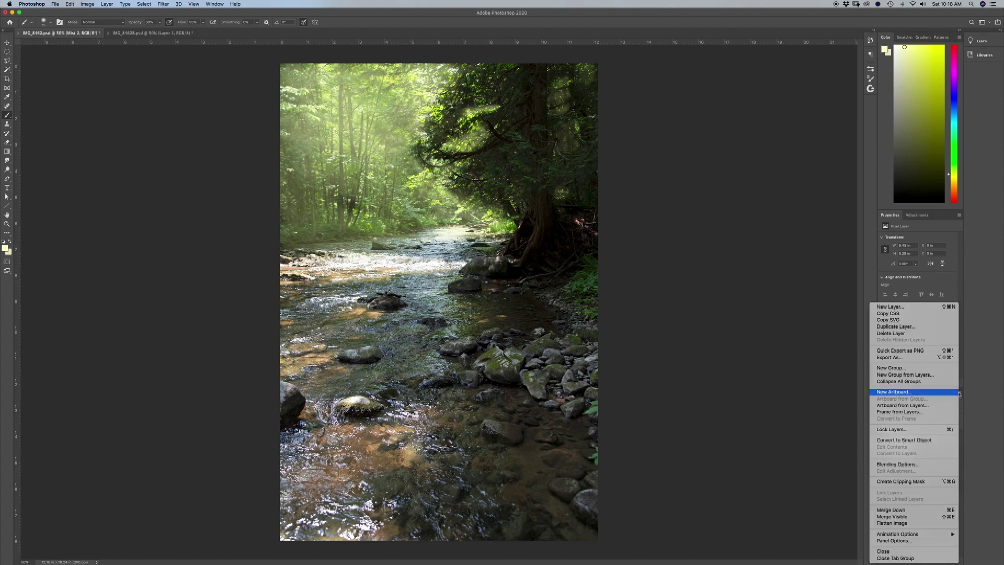
{"action": "left_click", "coordinate": [899, 307]}
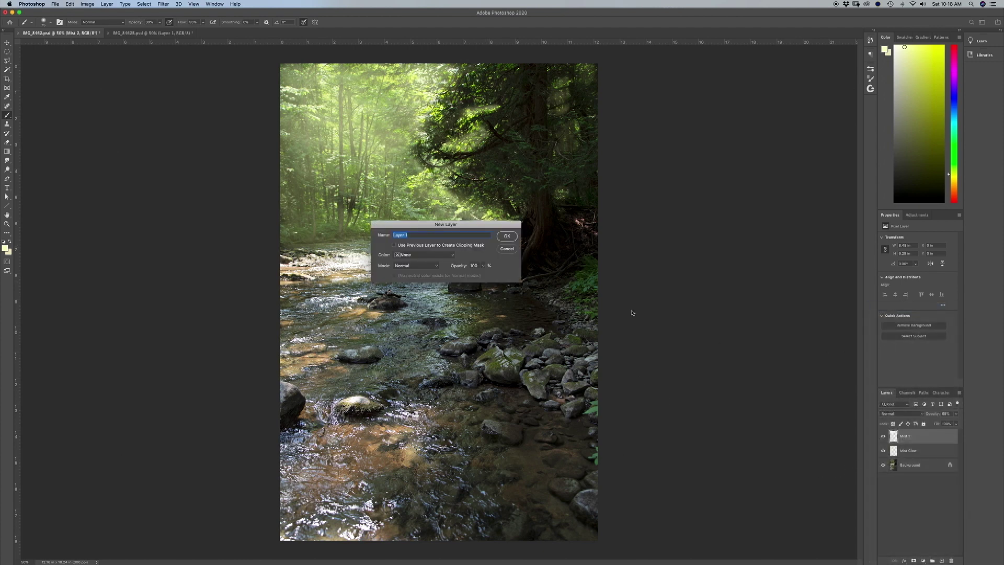
{"action": "type", "text": "Mist3"}
{"action": "left_click", "coordinate": [507, 235]}
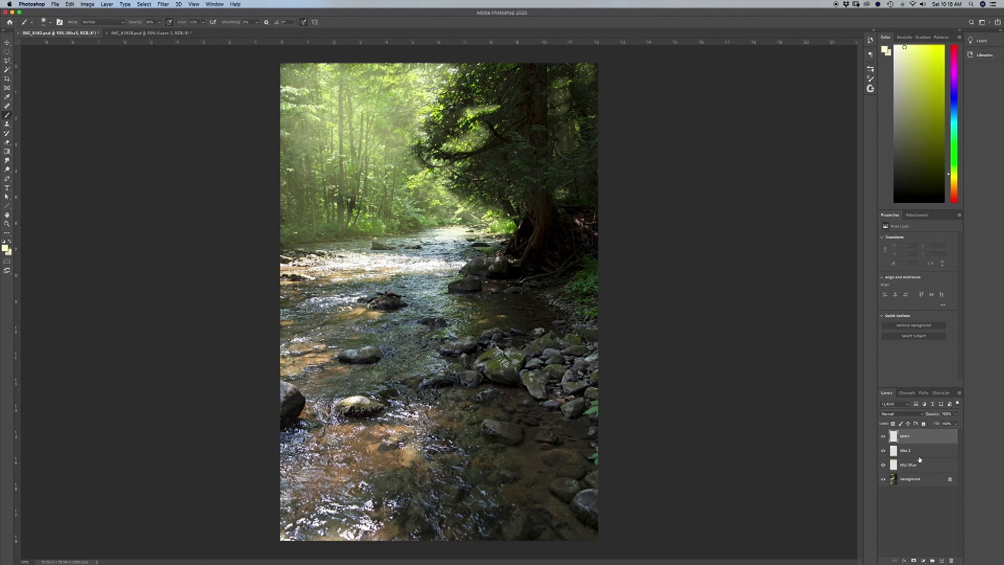
Greatly enlarge the soft brush, raise its opacity, and paint a broad glow over the sunlit trees on the Mist3 layer
{"action": "left_click", "coordinate": [50, 23]}
{"action": "left_click_drag", "start_coordinate": [60, 44], "coordinate": [78, 46]}
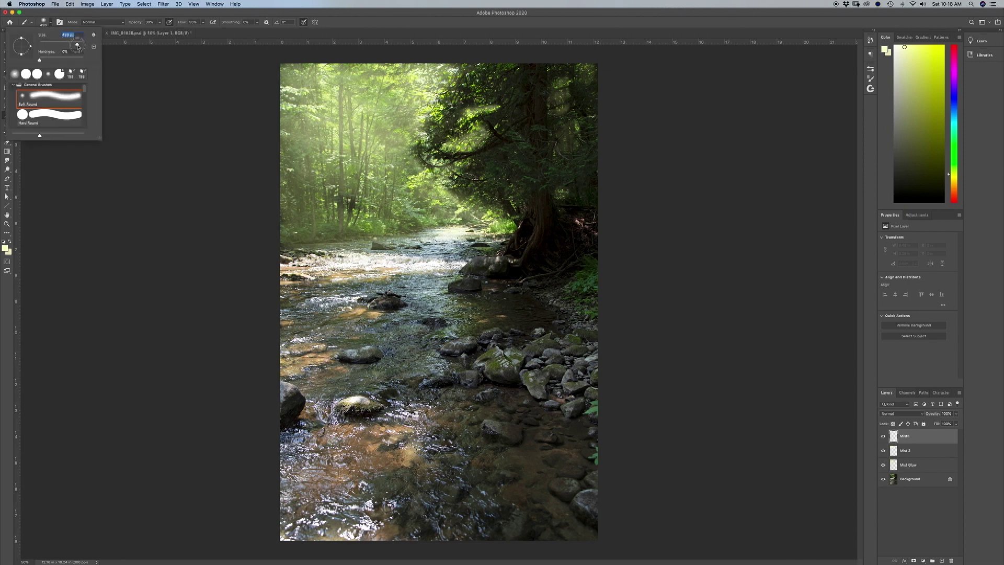
{"action": "left_click", "coordinate": [161, 24]}
{"action": "left_click_drag", "start_coordinate": [161, 32], "coordinate": [193, 32]}
{"action": "left_click", "coordinate": [203, 22]}
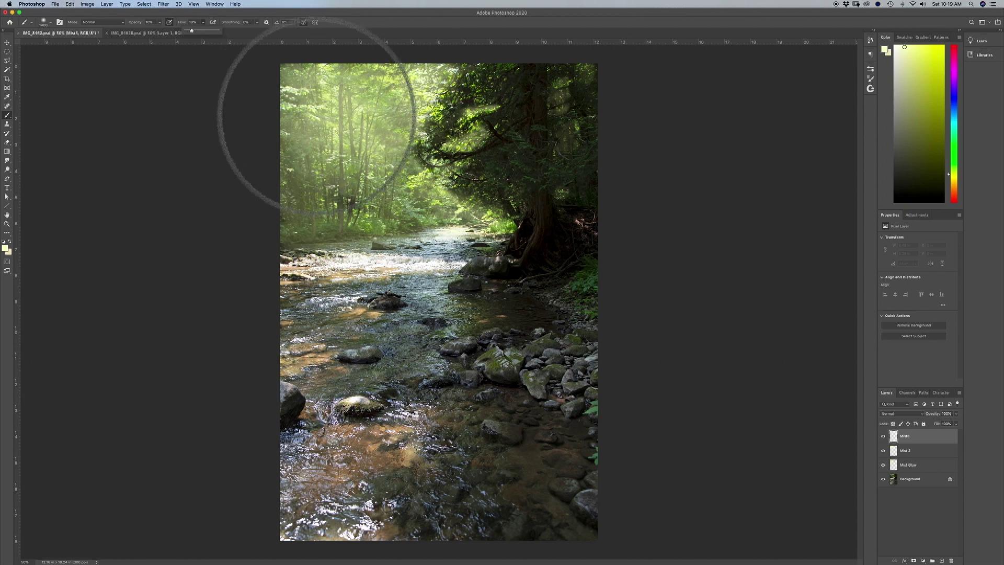
{"action": "left_click", "coordinate": [332, 138]}
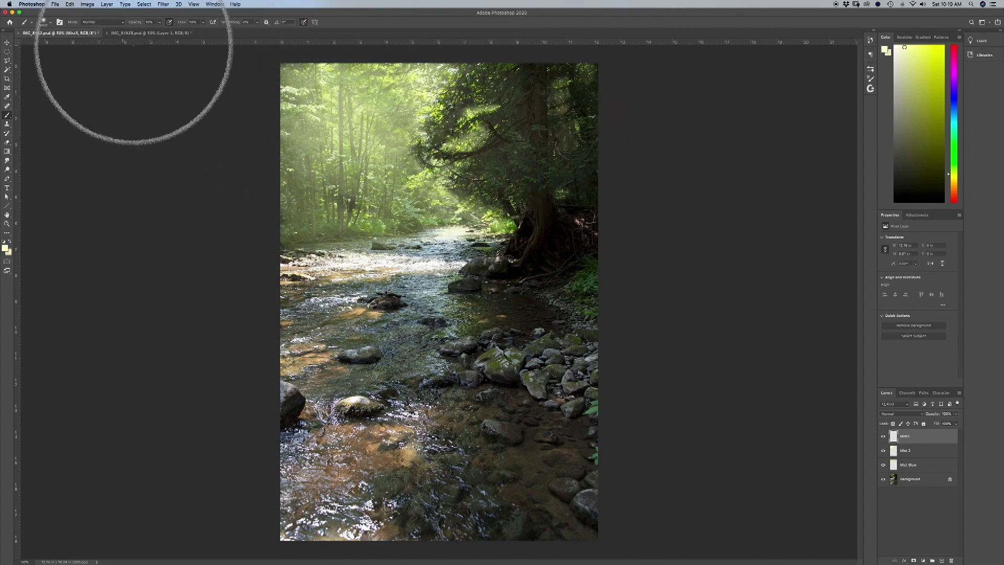
Reduce the brush size, adjust its opacity, and paint haze along the edge where the bright canopy meets the dark evergreen
{"action": "left_click", "coordinate": [51, 23]}
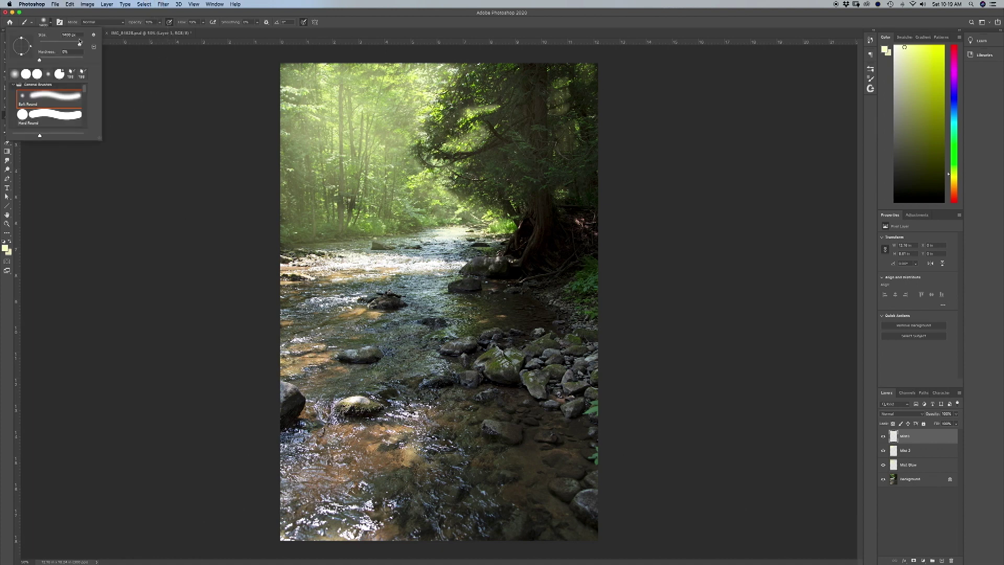
{"action": "mouse_move", "coordinate": [79, 45]}
{"action": "left_mouse_down"}
{"action": "mouse_move", "coordinate": [68, 44]}
{"action": "mouse_move", "coordinate": [76, 46]}
{"action": "left_mouse_up"}
{"action": "left_click_drag", "start_coordinate": [80, 46], "coordinate": [79, 45]}
{"action": "left_click_drag", "start_coordinate": [160, 24], "coordinate": [167, 32]}
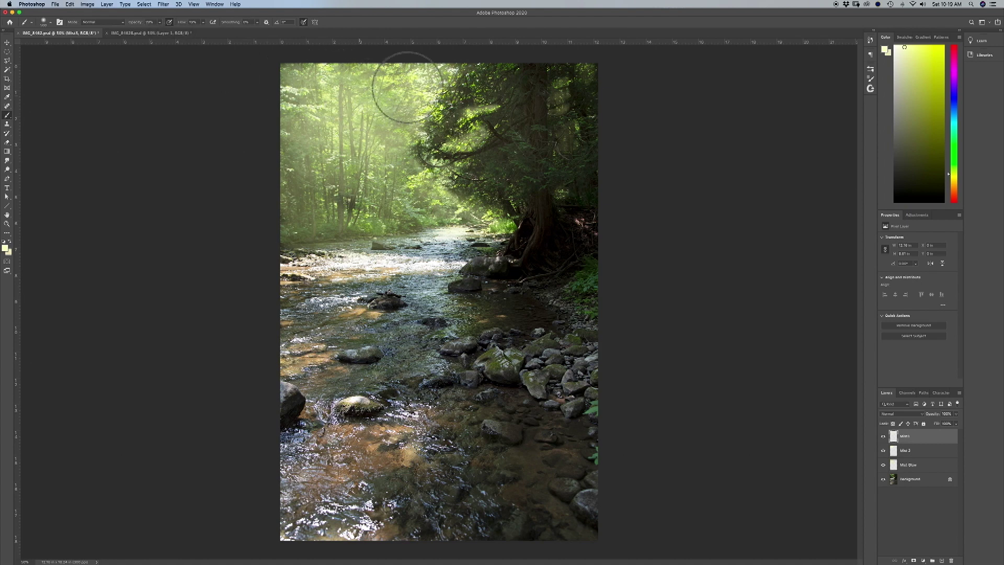
{"action": "mouse_move", "coordinate": [446, 86]}
{"action": "left_mouse_down"}
{"action": "mouse_move", "coordinate": [470, 78]}
{"action": "mouse_move", "coordinate": [440, 80]}
{"action": "mouse_move", "coordinate": [435, 110]}
{"action": "mouse_move", "coordinate": [409, 126]}
{"action": "mouse_move", "coordinate": [444, 132]}
{"action": "mouse_move", "coordinate": [412, 140]}
{"action": "mouse_move", "coordinate": [426, 163]}
{"action": "mouse_move", "coordinate": [454, 191]}
{"action": "left_mouse_up"}
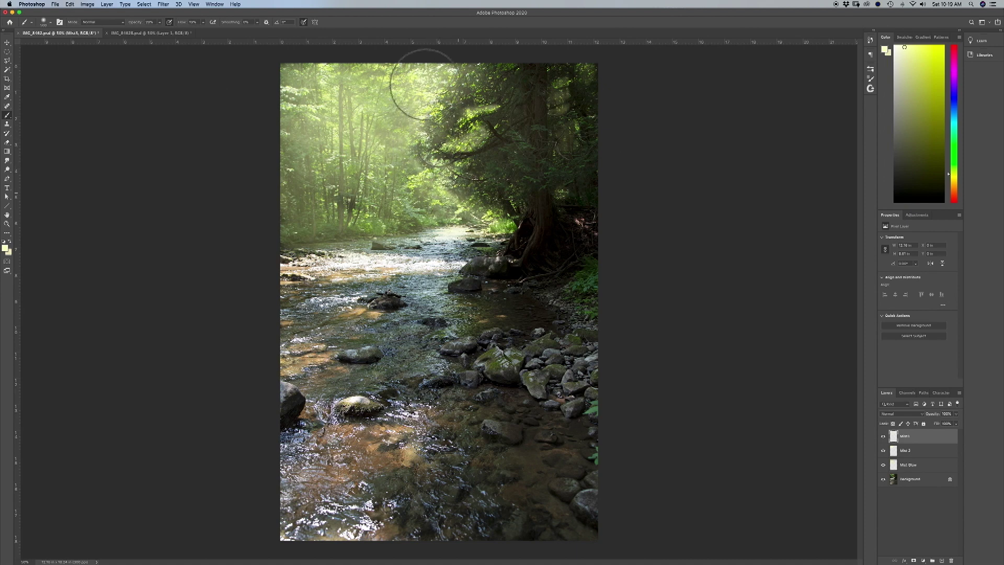
{"action": "mouse_move", "coordinate": [443, 79]}
{"action": "left_mouse_down"}
{"action": "mouse_move", "coordinate": [369, 75]}
{"action": "mouse_move", "coordinate": [346, 86]}
{"action": "mouse_move", "coordinate": [444, 104]}
{"action": "mouse_move", "coordinate": [449, 80]}
{"action": "mouse_move", "coordinate": [340, 121]}
{"action": "mouse_move", "coordinate": [377, 147]}
{"action": "mouse_move", "coordinate": [379, 101]}
{"action": "mouse_move", "coordinate": [287, 84]}
{"action": "mouse_move", "coordinate": [430, 81]}
{"action": "left_mouse_up"}
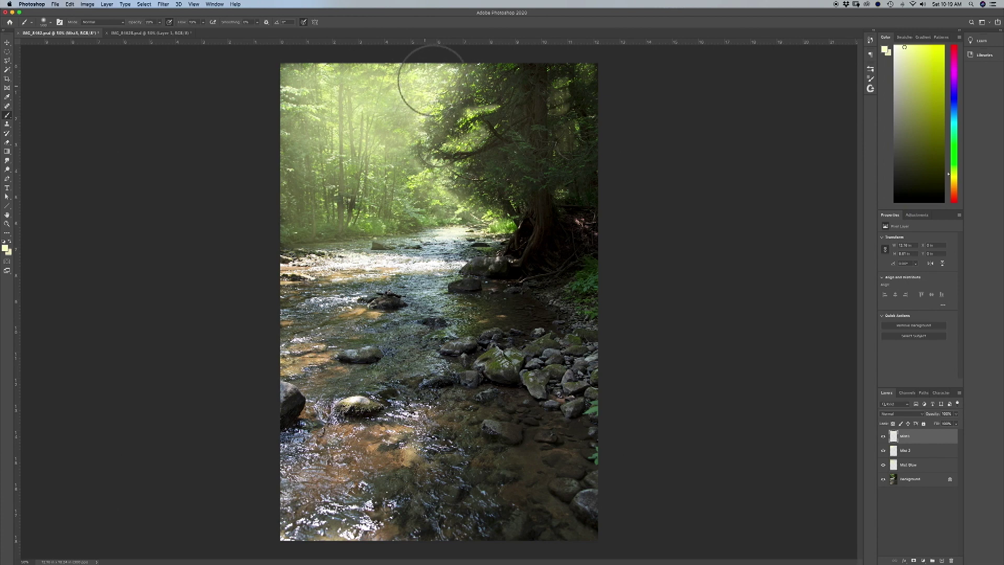
Toggle the Mist3 layer's visibility several times to compare the photo with and without its haze
{"action": "left_click", "coordinate": [884, 438]}
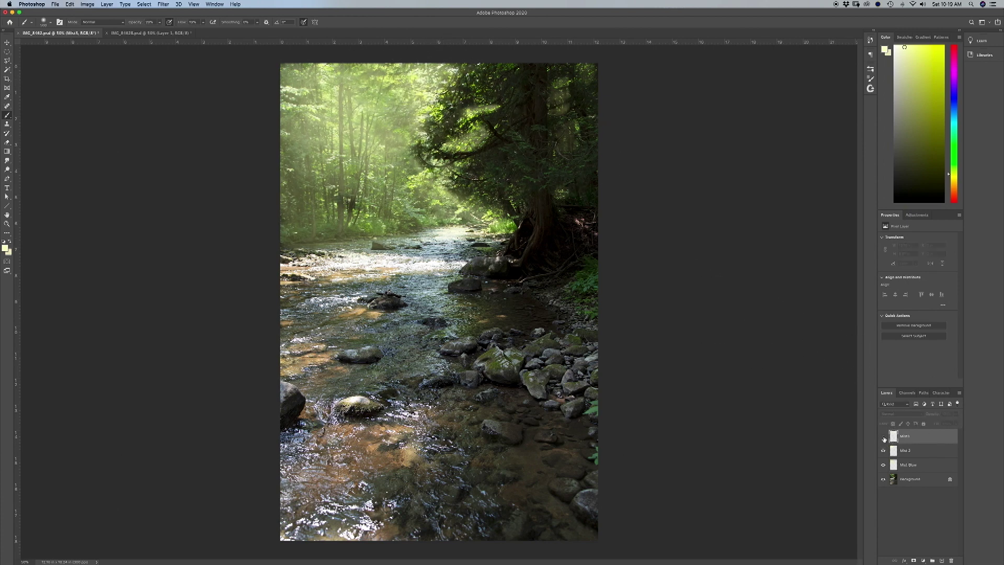
{"action": "left_click", "coordinate": [884, 438]}
{"action": "left_click", "coordinate": [884, 438]}
{"action": "left_click", "coordinate": [884, 438]}
{"action": "left_click", "coordinate": [884, 438]}
{"action": "left_click", "coordinate": [884, 438]}
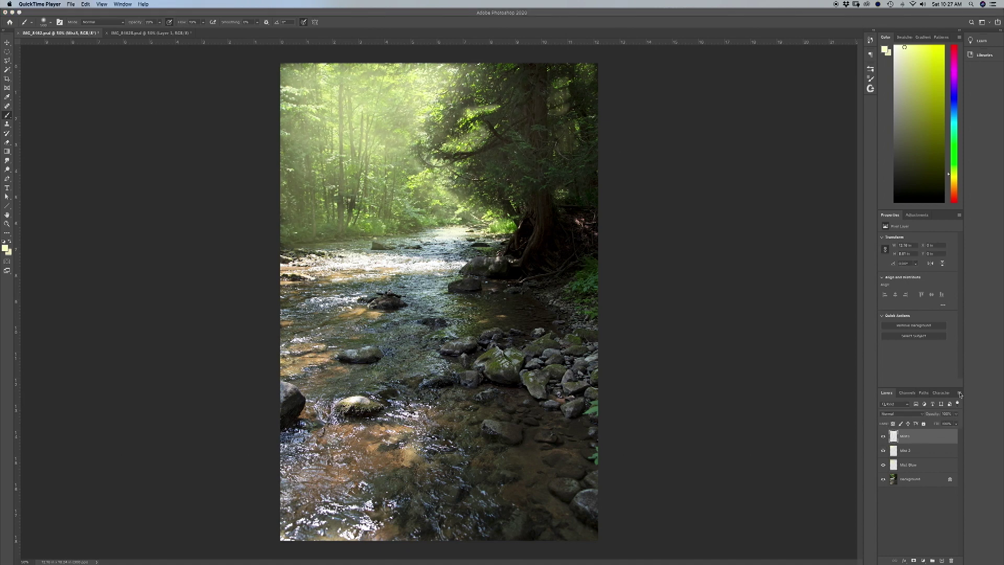
Create a new layer named "White Glow" above the Mist3 layer
{"action": "left_click", "coordinate": [960, 395]}
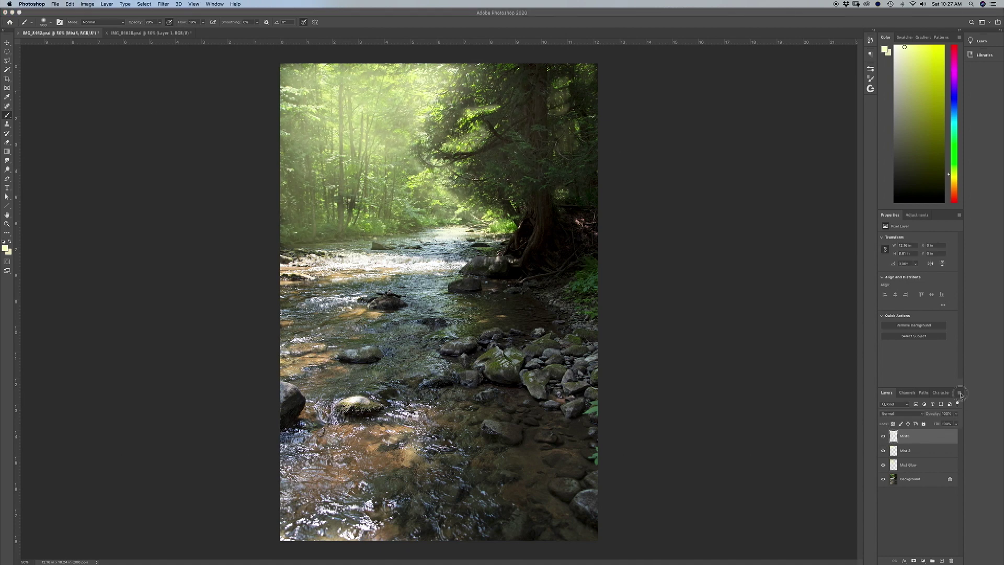
{"action": "left_click", "coordinate": [960, 394]}
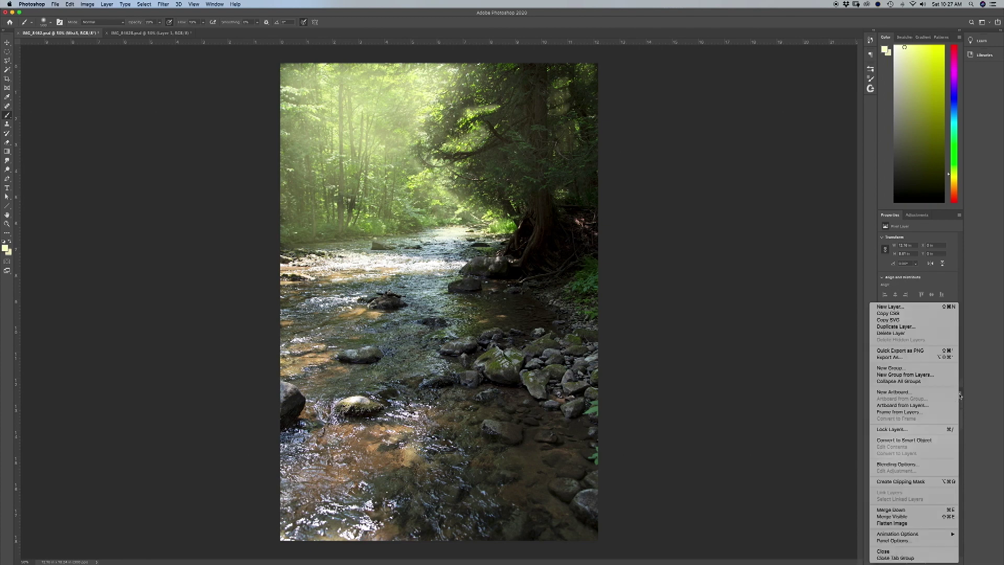
{"action": "left_click", "coordinate": [892, 307]}
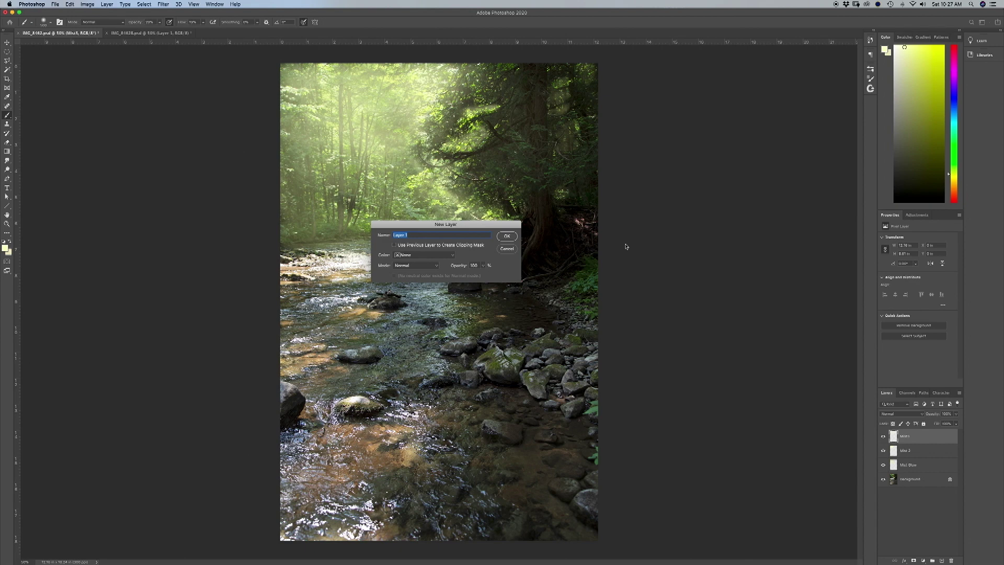
{"action": "type", "text": "White Glow"}
{"action": "triple_click", "coordinate": [405, 235]}
{"action": "type", "text": "Wh"}
{"action": "key", "text": "Return"}
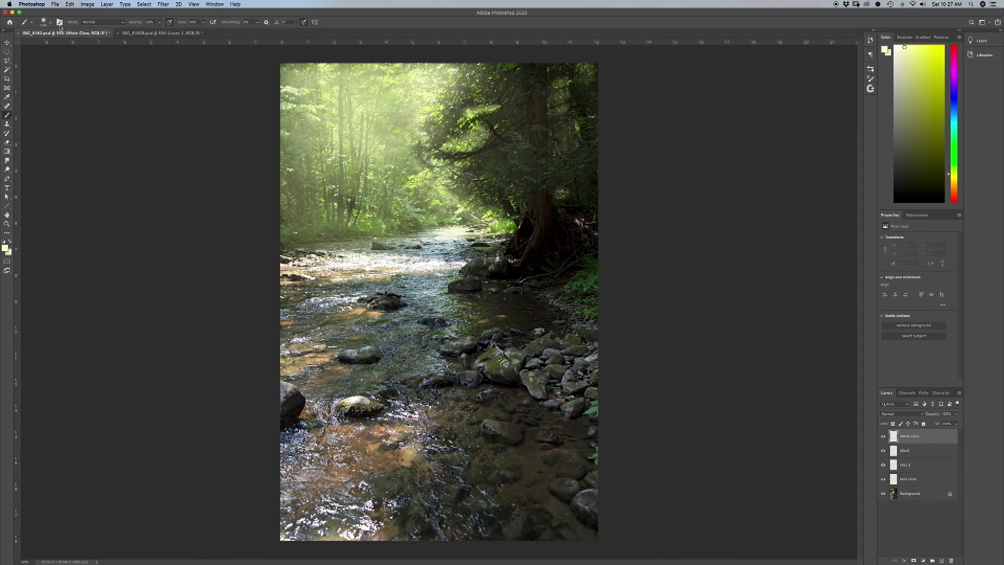
Choose a near-white colour, adjust the brush opacity and flow, and paint a bright glow at the canopy's upper edge beside the evergreen
{"action": "left_click", "coordinate": [160, 22]}
{"action": "left_click_drag", "start_coordinate": [161, 34], "coordinate": [156, 32]}
{"action": "left_click", "coordinate": [160, 22]}
{"action": "left_click", "coordinate": [203, 22]}
{"action": "left_click_drag", "start_coordinate": [198, 31], "coordinate": [217, 32]}
{"action": "left_click", "coordinate": [159, 23]}
{"action": "left_click_drag", "start_coordinate": [158, 31], "coordinate": [162, 32]}
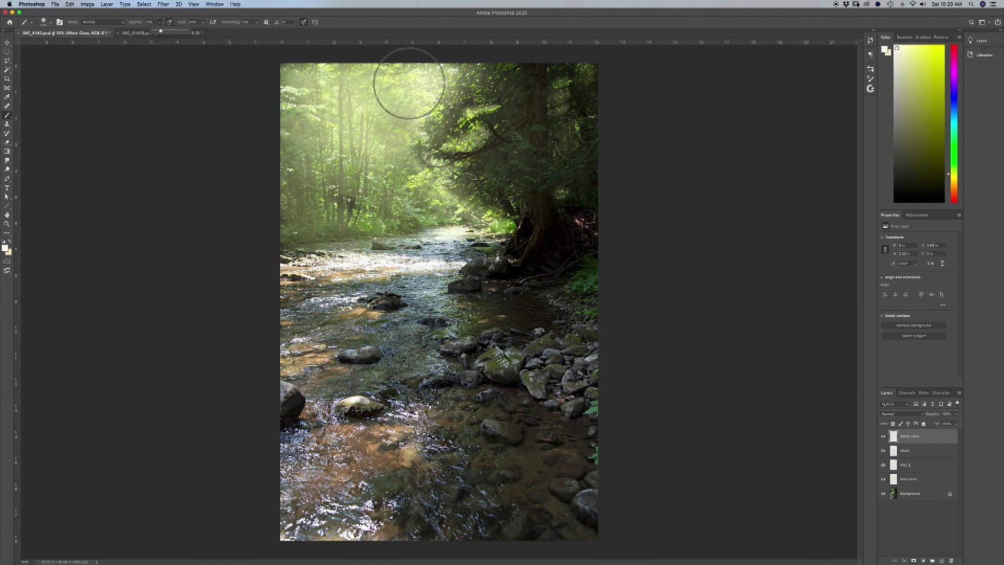
{"action": "mouse_move", "coordinate": [408, 86]}
{"action": "left_mouse_down"}
{"action": "mouse_move", "coordinate": [450, 77]}
{"action": "mouse_move", "coordinate": [398, 85]}
{"action": "mouse_move", "coordinate": [388, 93]}
{"action": "mouse_move", "coordinate": [412, 91]}
{"action": "mouse_move", "coordinate": [394, 101]}
{"action": "mouse_move", "coordinate": [402, 111]}
{"action": "mouse_move", "coordinate": [392, 87]}
{"action": "mouse_move", "coordinate": [425, 76]}
{"action": "mouse_move", "coordinate": [414, 77]}
{"action": "mouse_move", "coordinate": [425, 89]}
{"action": "mouse_move", "coordinate": [376, 84]}
{"action": "mouse_move", "coordinate": [433, 77]}
{"action": "mouse_move", "coordinate": [401, 85]}
{"action": "left_mouse_up"}
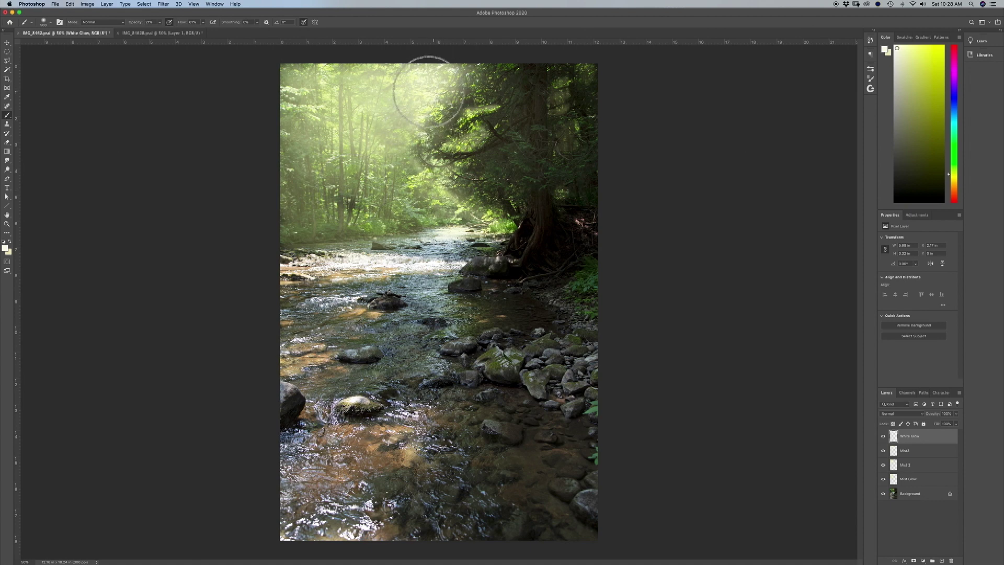
Toggle the White Glow layer's visibility to compare the canopy with and without the white highlight
{"action": "left_click", "coordinate": [884, 438]}
{"action": "left_click", "coordinate": [883, 437]}
{"action": "left_click", "coordinate": [883, 437]}
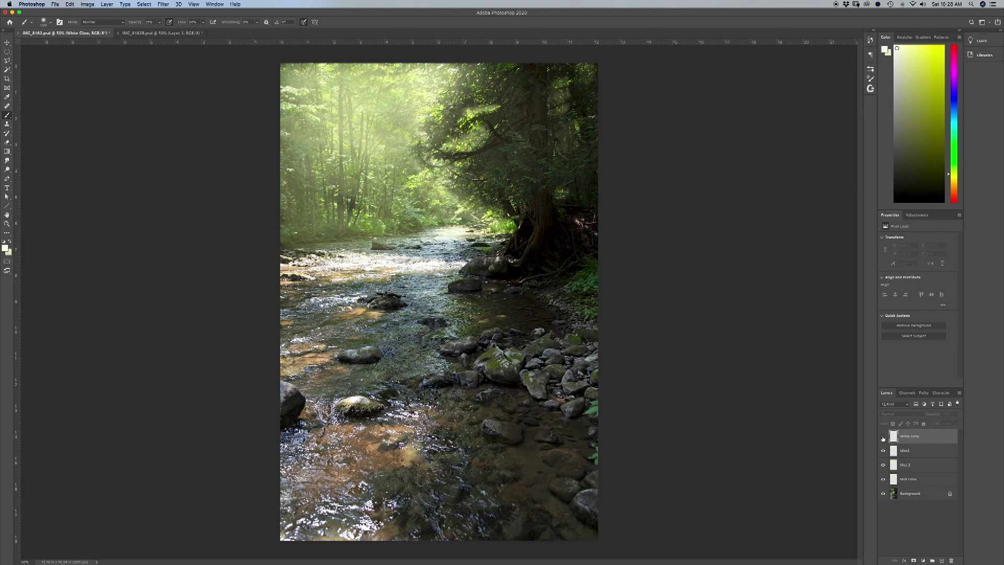
Duplicate the image with all its layers under the default copy name and compare the copy with the other open documents
{"action": "left_click", "coordinate": [84, 4]}
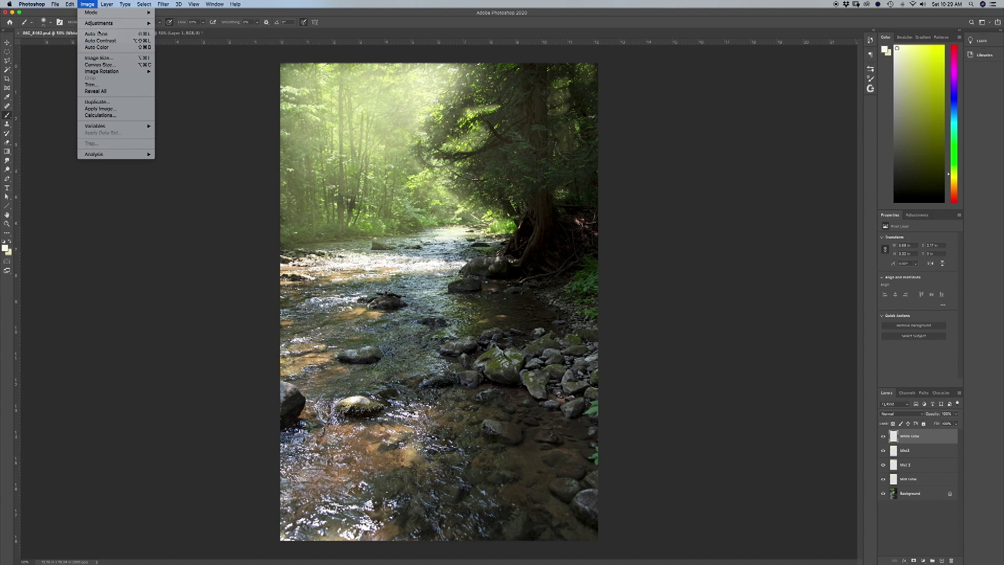
{"action": "left_click", "coordinate": [97, 101]}
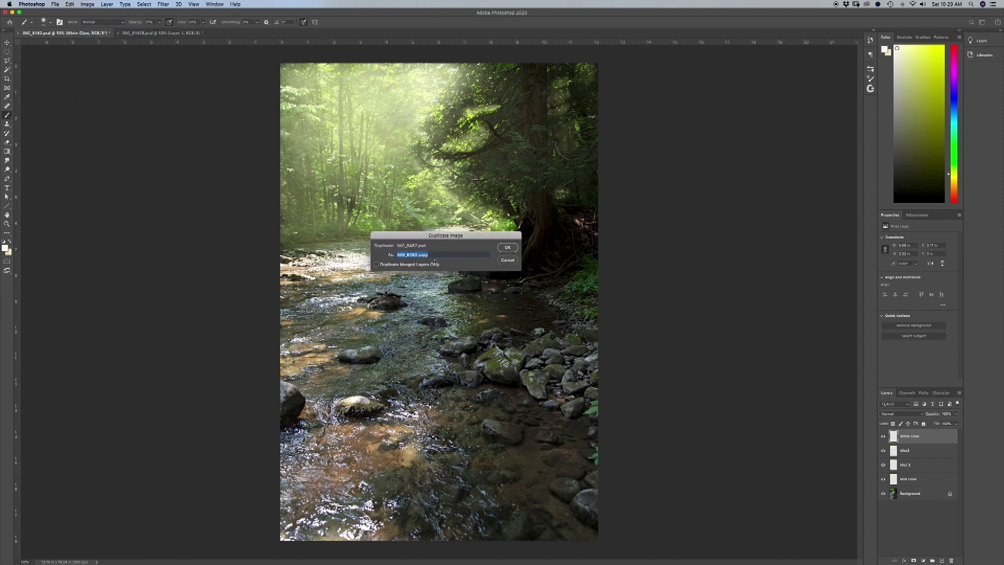
{"action": "left_click", "coordinate": [508, 249]}
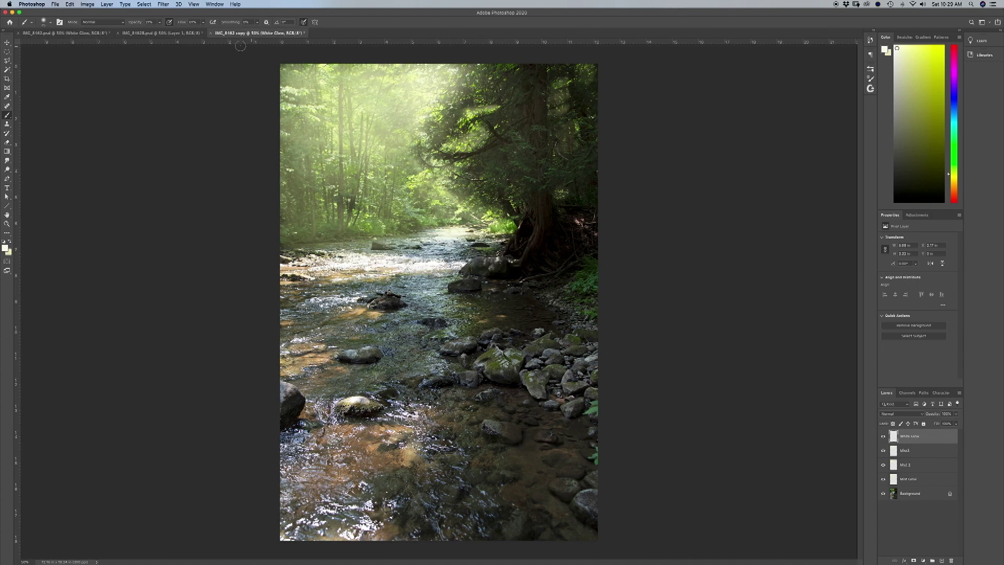
{"action": "key", "text": "ctrl+shift+Tab"}
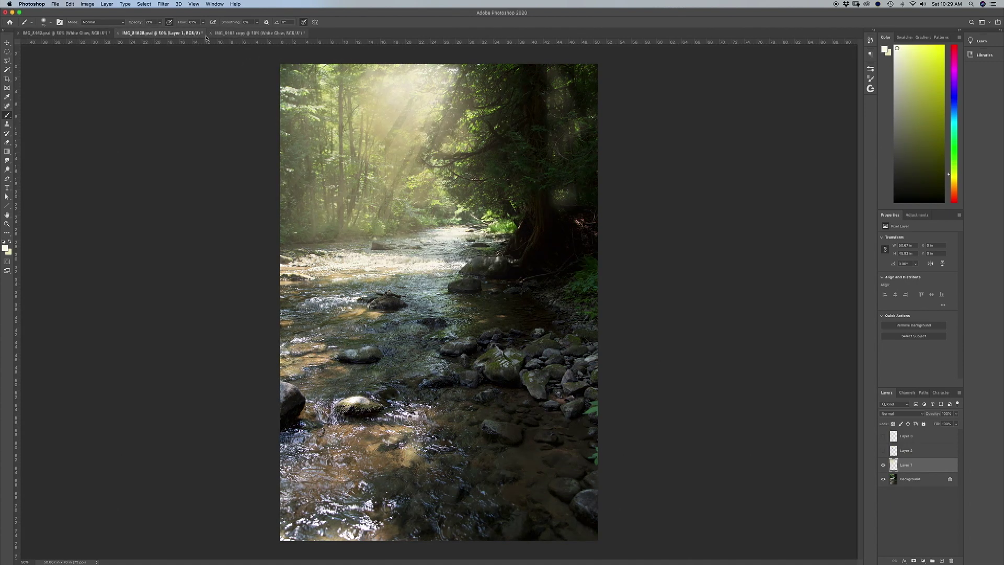
{"action": "left_click", "coordinate": [100, 33]}
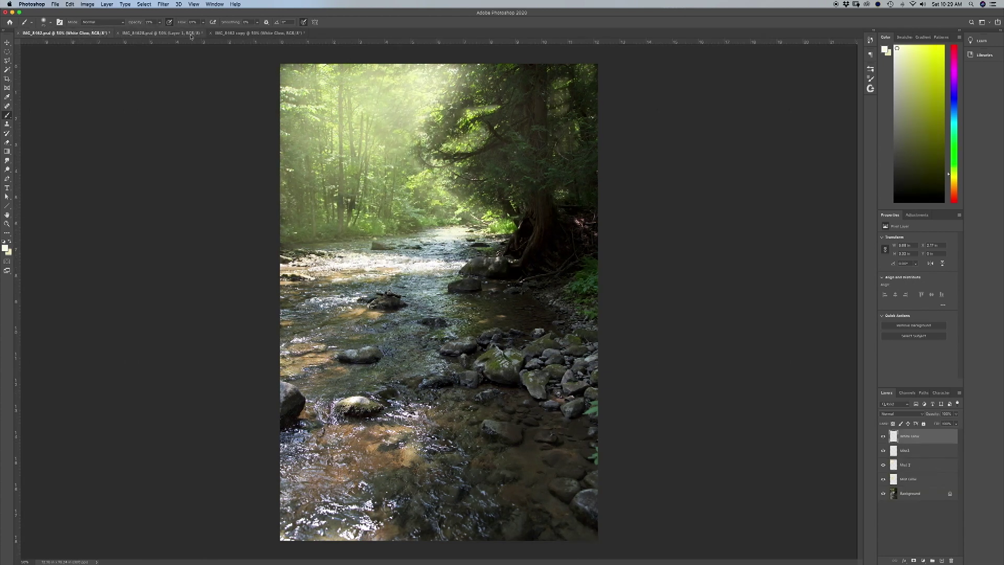
{"action": "left_click", "coordinate": [256, 34]}
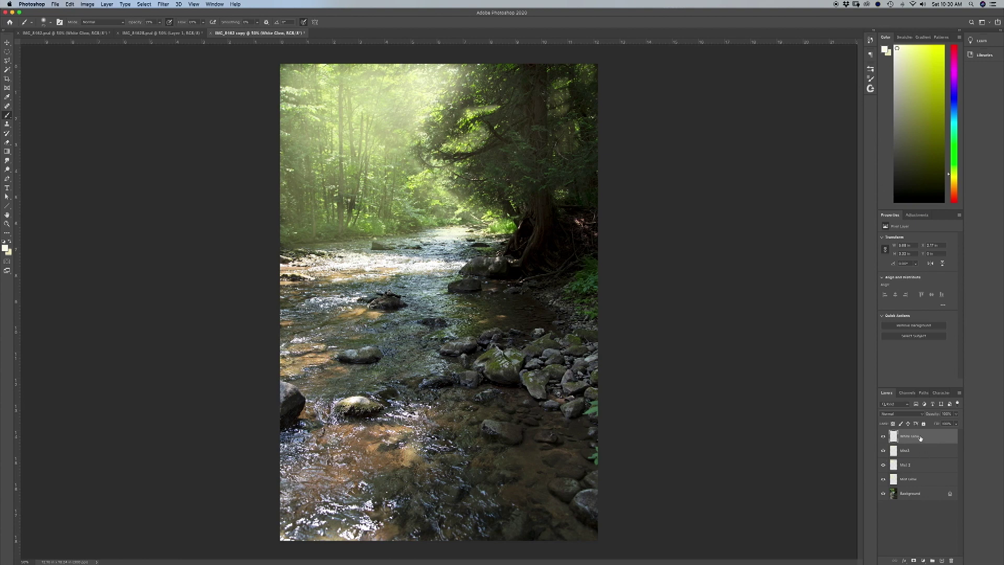
Merge the four mist and glow layers above the Background in the duplicate, and compare the result with the layered original
{"action": "left_click", "coordinate": [922, 480], "text": "shift"}
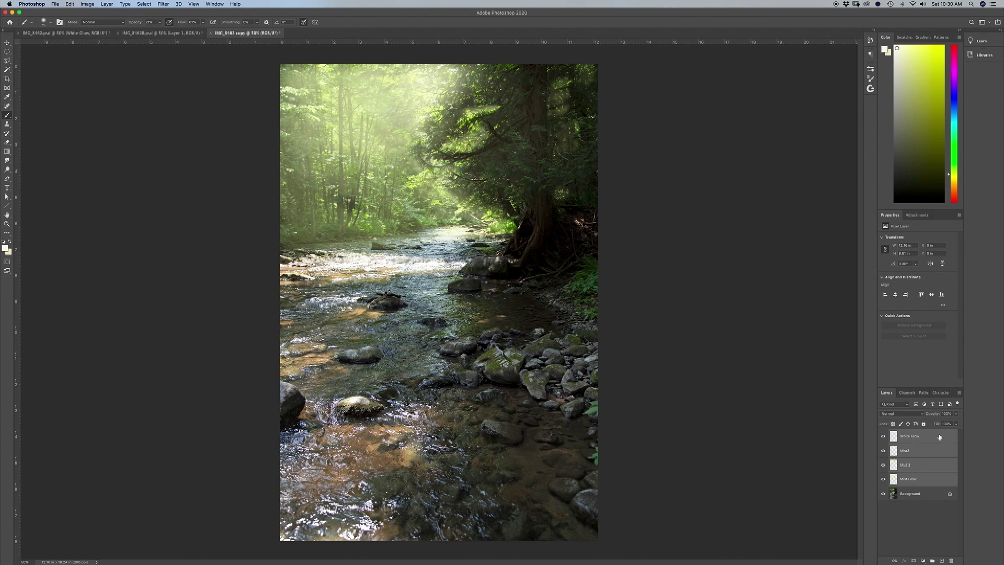
{"action": "left_click", "coordinate": [959, 393]}
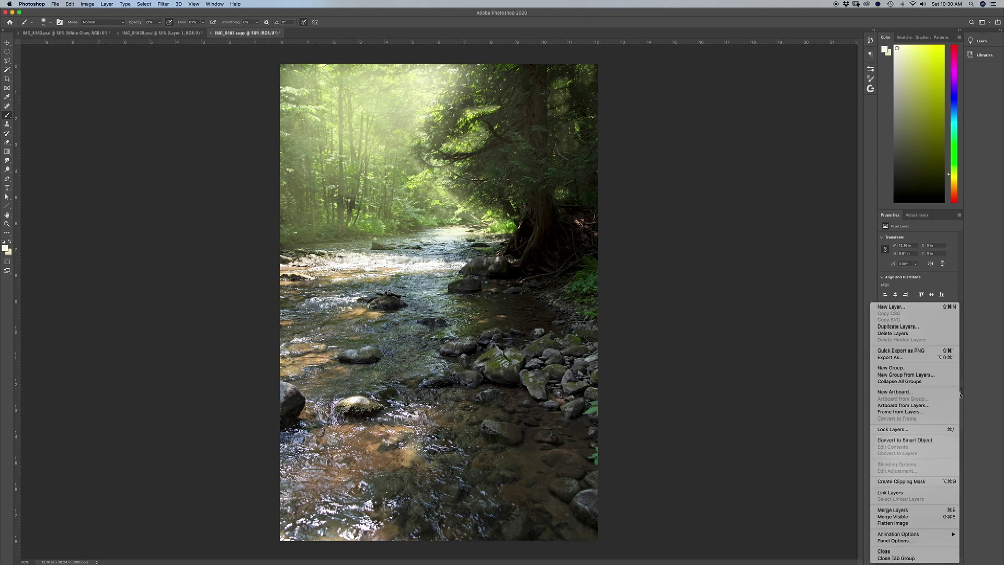
{"action": "left_click", "coordinate": [893, 510]}
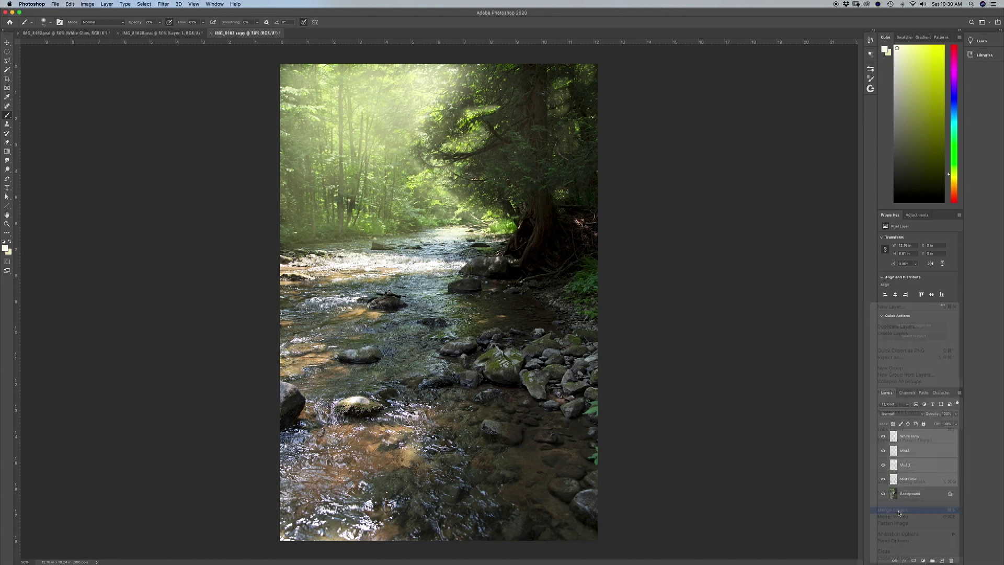
{"action": "left_click", "coordinate": [884, 438]}
{"action": "left_click", "coordinate": [884, 437]}
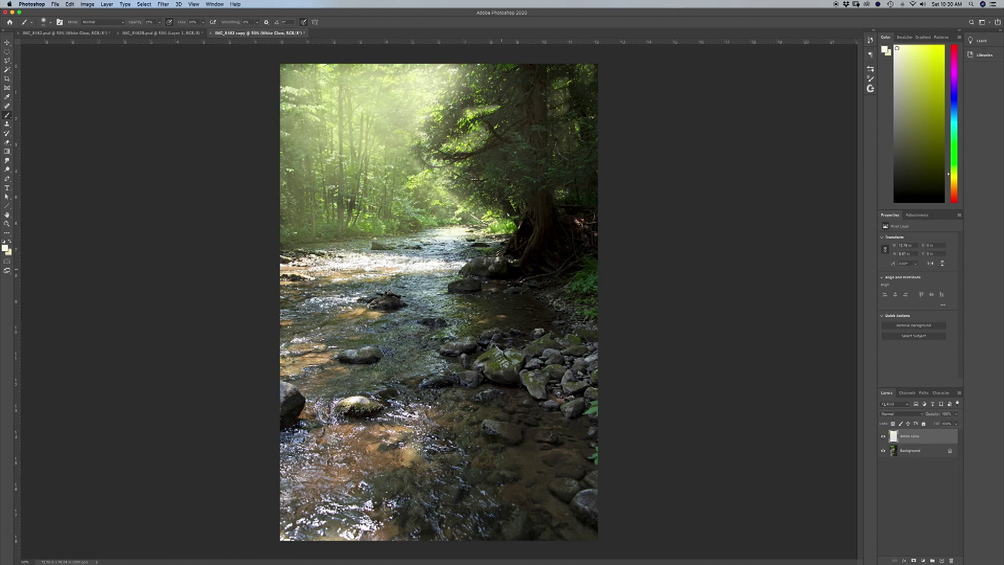
{"action": "left_click", "coordinate": [68, 33]}
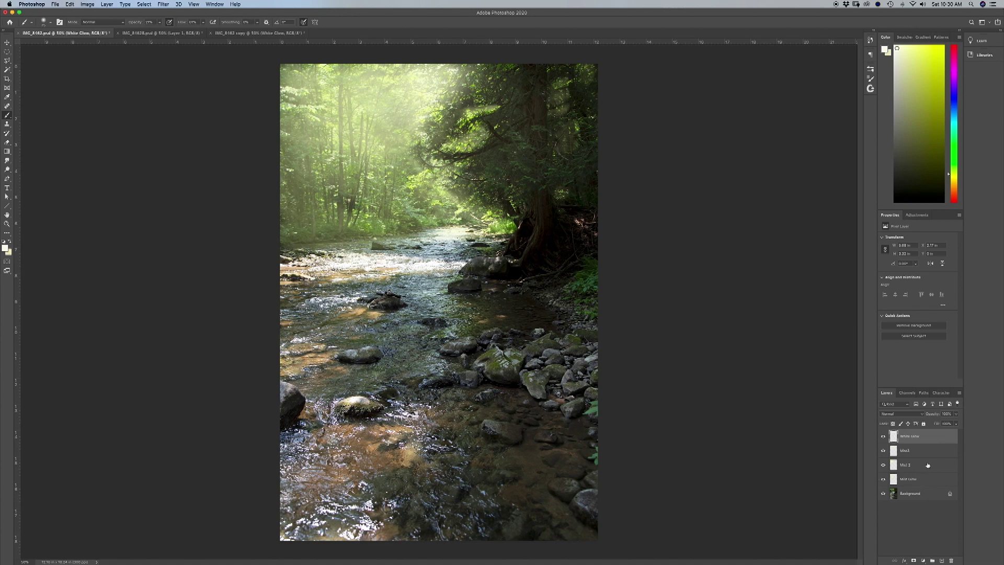
{"action": "left_click", "coordinate": [258, 32]}
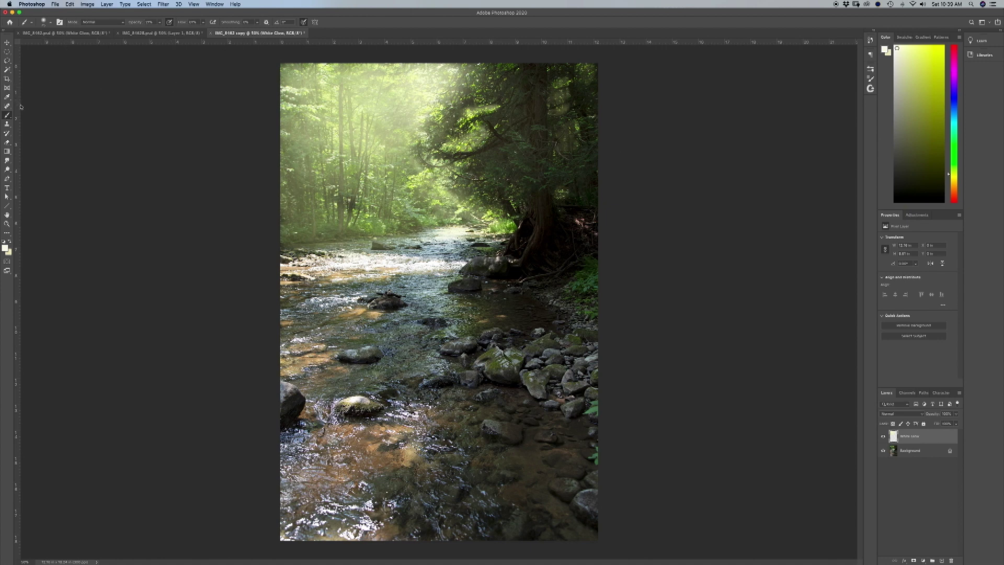
Outline a thin slanted ray from the canopy top down to the stream with the Polygonal Lasso and activate the Eraser tool
{"action": "left_click", "coordinate": [7, 60]}
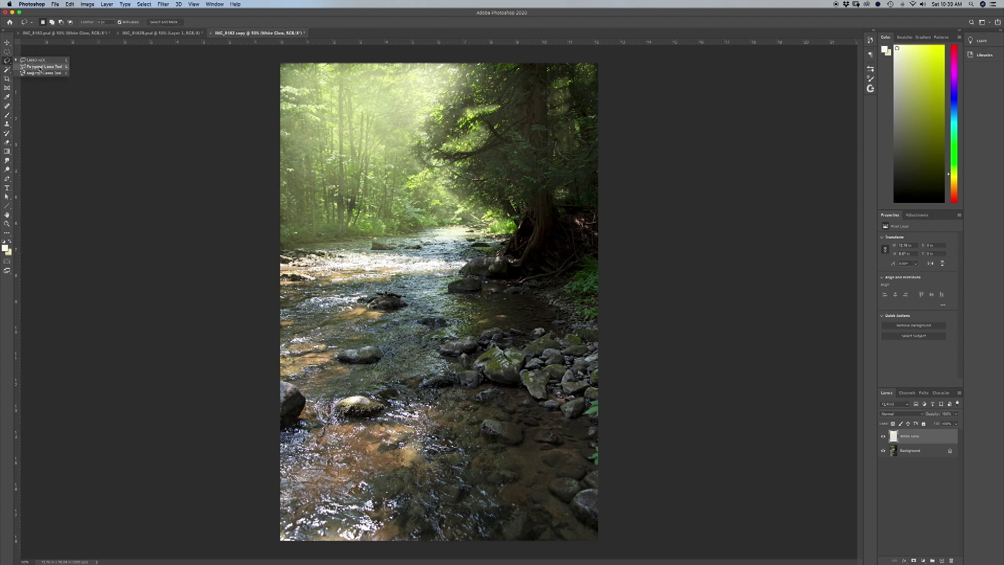
{"action": "left_click", "coordinate": [56, 68]}
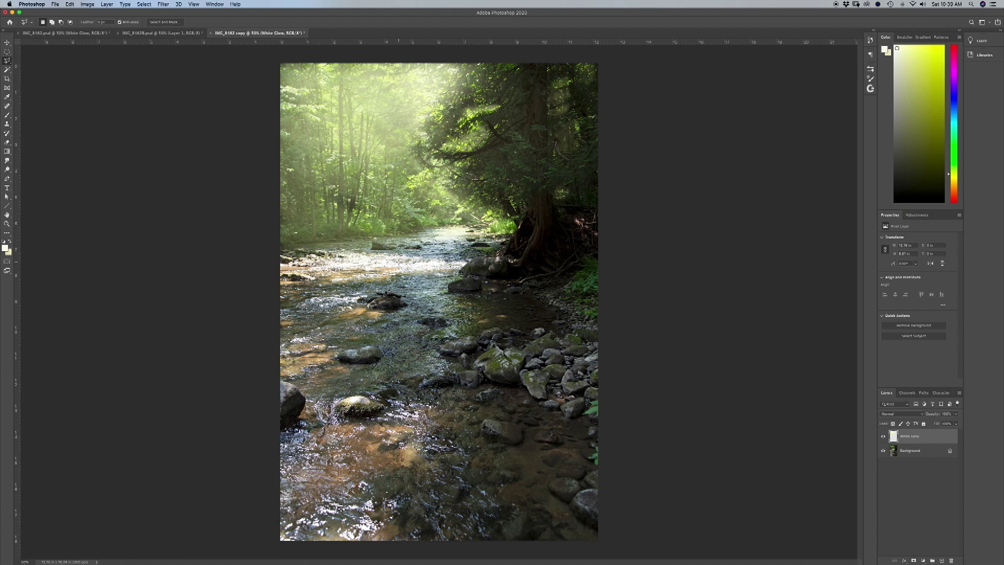
{"action": "left_click", "coordinate": [396, 261]}
{"action": "left_click", "coordinate": [433, 89]}
{"action": "left_click", "coordinate": [443, 59]}
{"action": "double_click", "coordinate": [400, 265]}
{"action": "left_click", "coordinate": [7, 143]}
{"action": "left_click", "coordinate": [41, 142]}
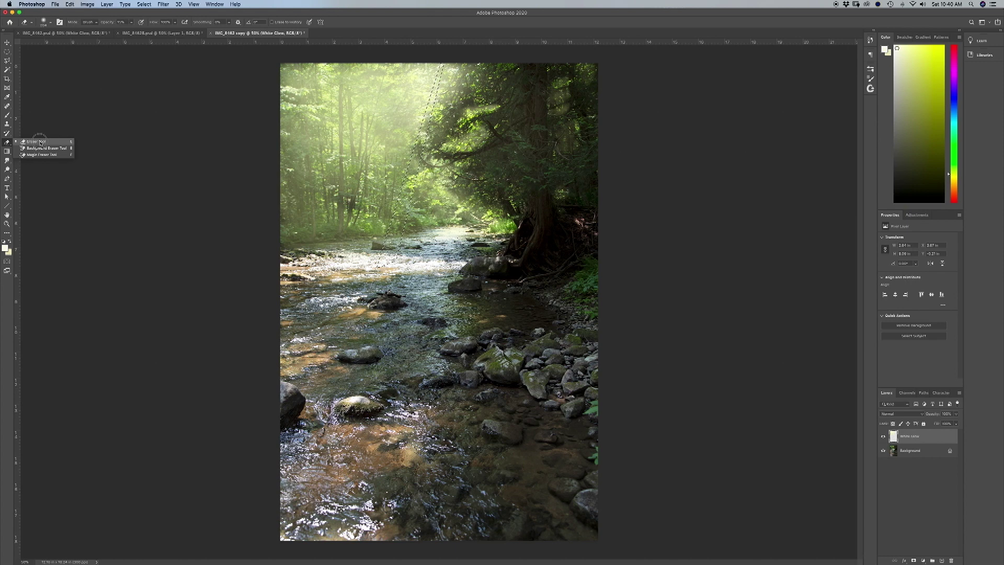
Try erasing the mist inside the selected ray at 100% eraser opacity, and undo the erasure
{"action": "left_click_drag", "start_coordinate": [134, 32], "coordinate": [168, 34]}
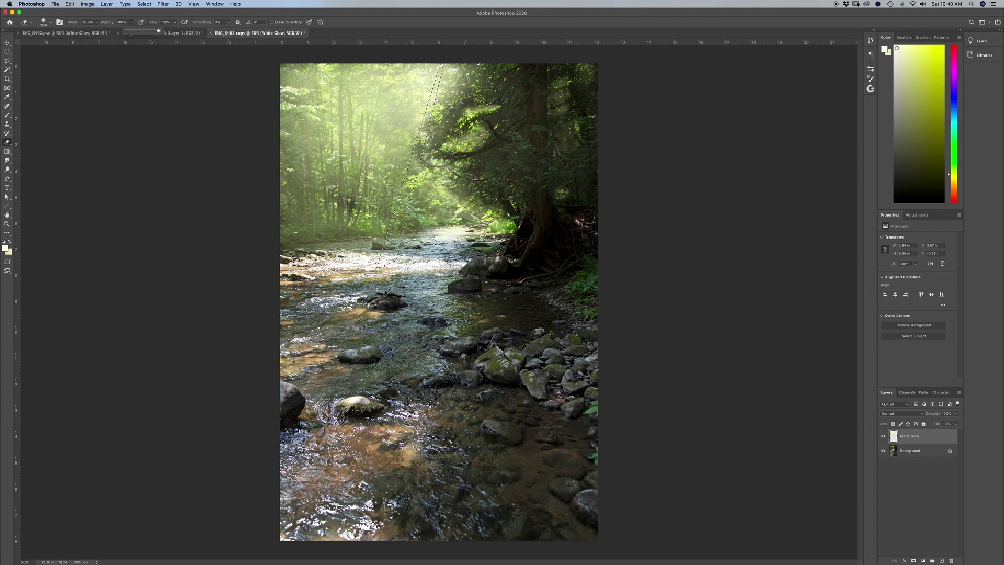
{"action": "left_click_drag", "start_coordinate": [398, 216], "coordinate": [387, 247]}
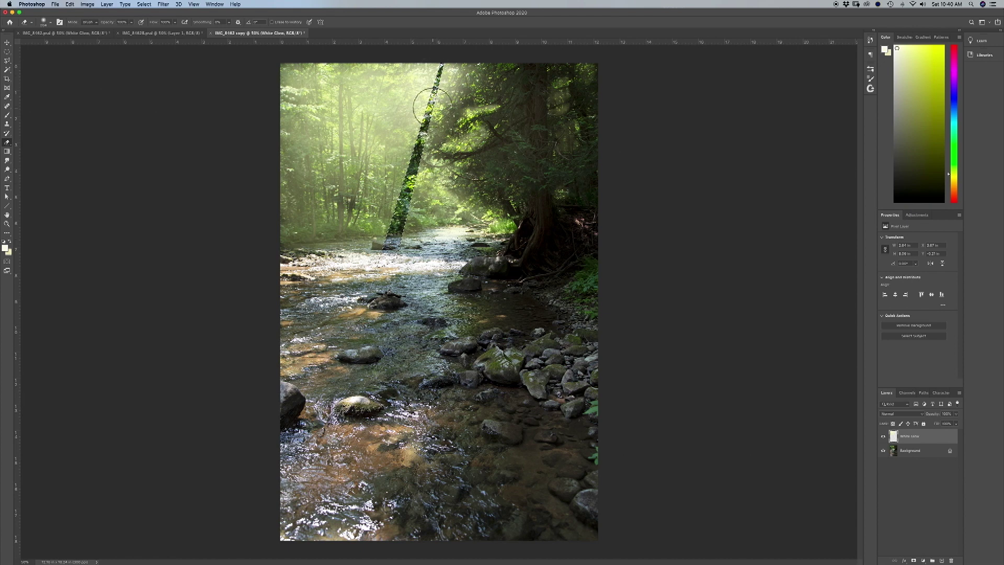
{"action": "left_click", "coordinate": [144, 4]}
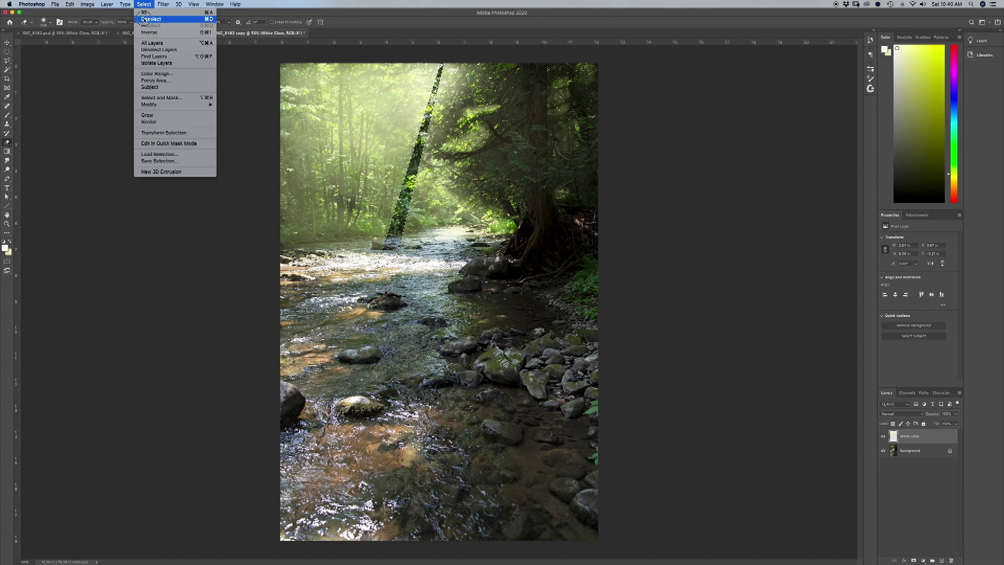
{"action": "left_click", "coordinate": [145, 4]}
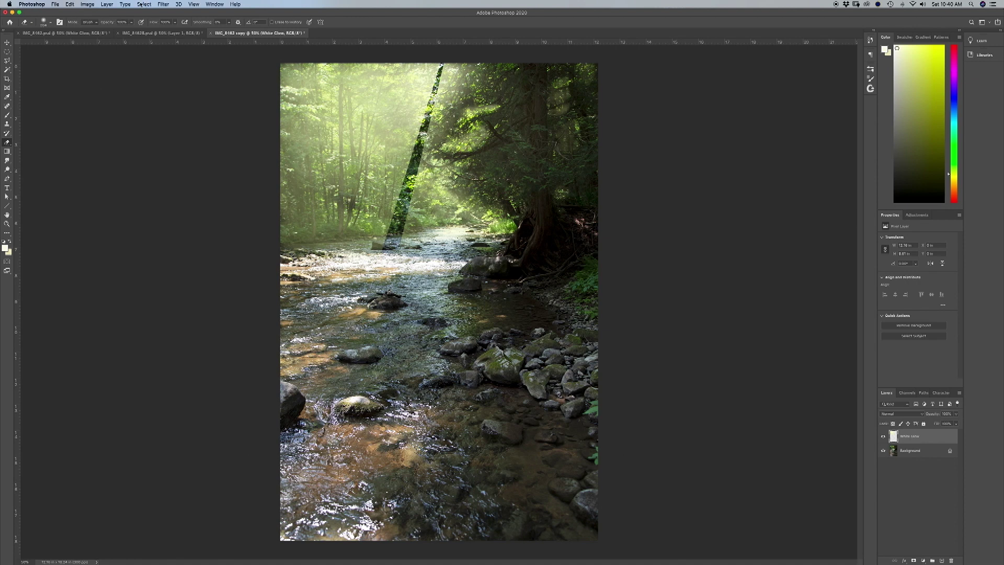
{"action": "left_click", "coordinate": [144, 4]}
{"action": "left_click", "coordinate": [149, 4]}
{"action": "key", "text": "super+z"}
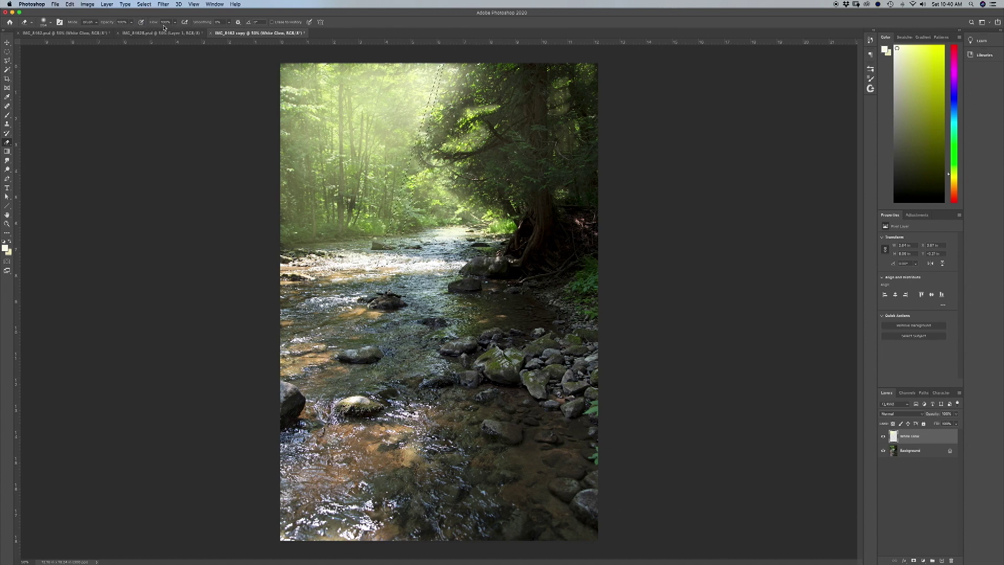
Lower the eraser opacity, faintly erase the mist inside the slanted ray selection, and deselect it
{"action": "left_click", "coordinate": [130, 22]}
{"action": "left_click_drag", "start_coordinate": [133, 33], "coordinate": [106, 35]}
{"action": "left_click", "coordinate": [410, 195]}
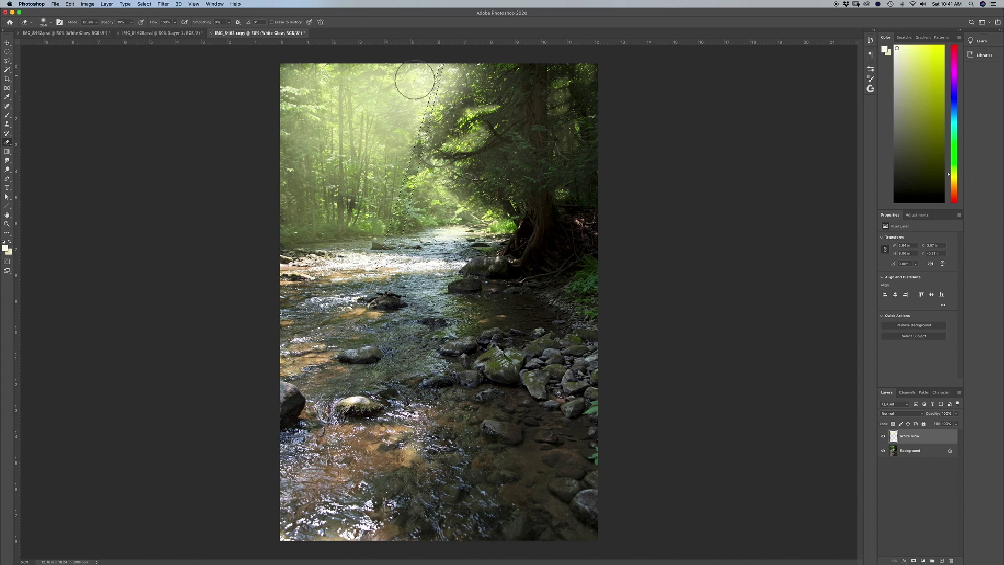
{"action": "left_click", "coordinate": [143, 4]}
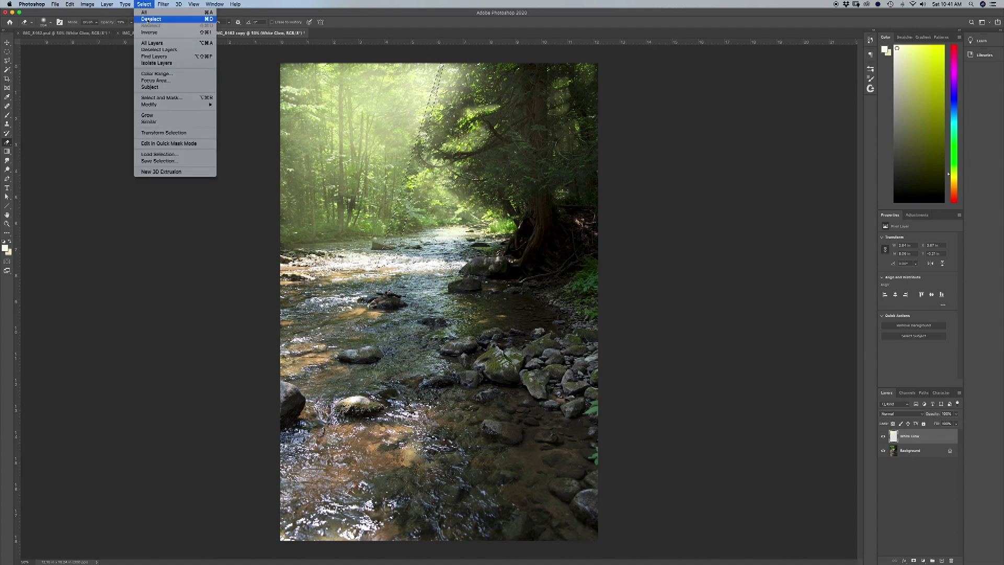
{"action": "left_click", "coordinate": [148, 21]}
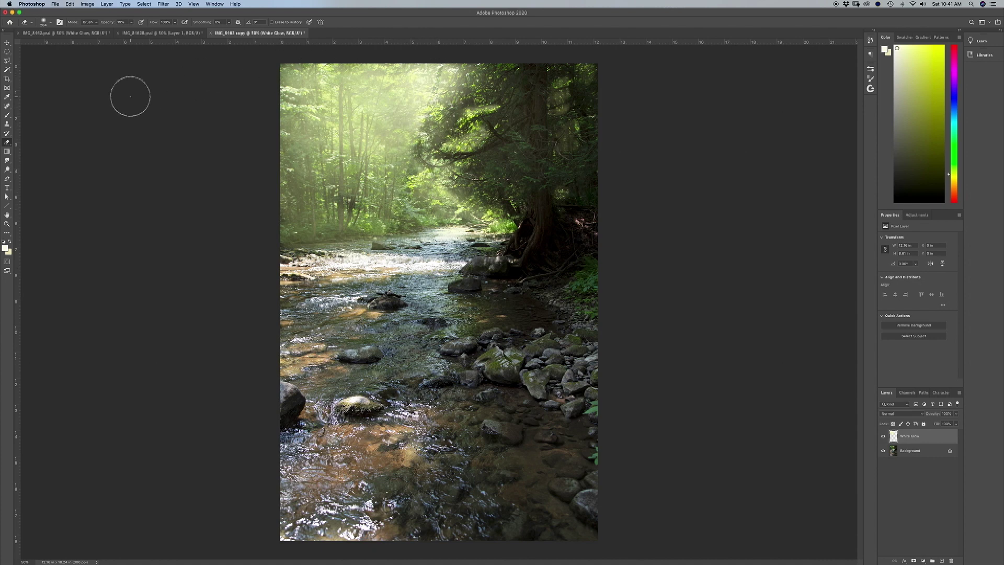
Outline another thin slanted ray from the canopy's bright top edge down to the stream's far bank with the Polygonal Lasso
{"action": "left_click", "coordinate": [6, 61]}
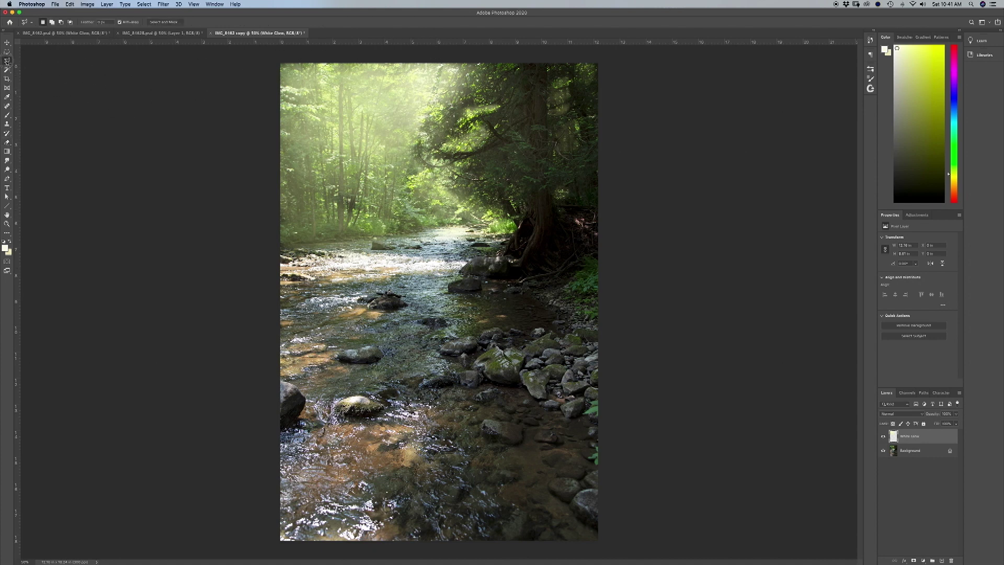
{"action": "left_click", "coordinate": [430, 61]}
{"action": "left_click", "coordinate": [318, 265]}
{"action": "left_click", "coordinate": [432, 61]}
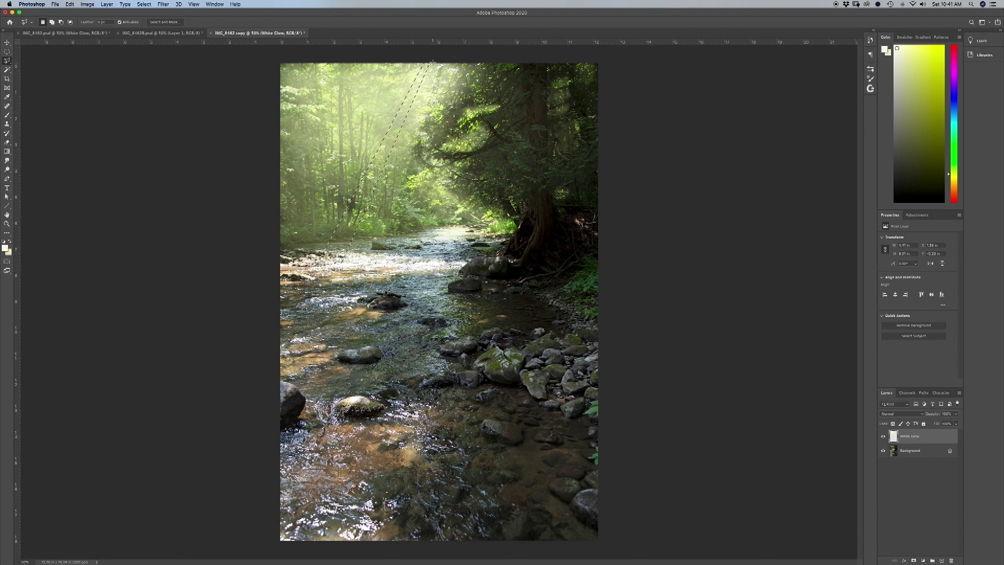
Erase the mist faintly along the whole slanted ray selection on the White Glow layer, and deselect it
{"action": "right_click", "coordinate": [7, 142]}
{"action": "left_click", "coordinate": [37, 140]}
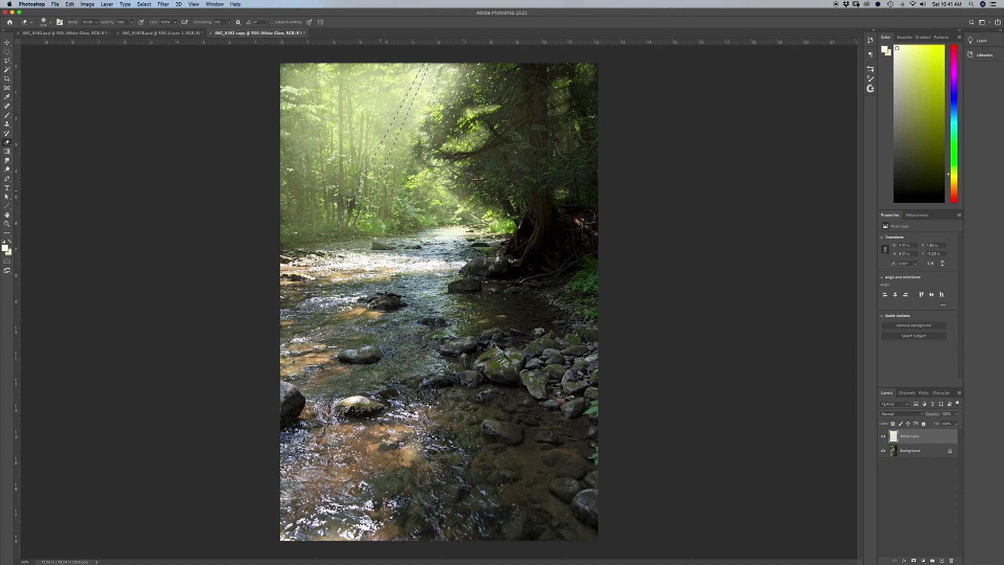
{"action": "left_click_drag", "start_coordinate": [329, 269], "coordinate": [415, 99]}
{"action": "left_click_drag", "start_coordinate": [340, 175], "coordinate": [425, 67]}
{"action": "left_click_drag", "start_coordinate": [309, 269], "coordinate": [446, 63]}
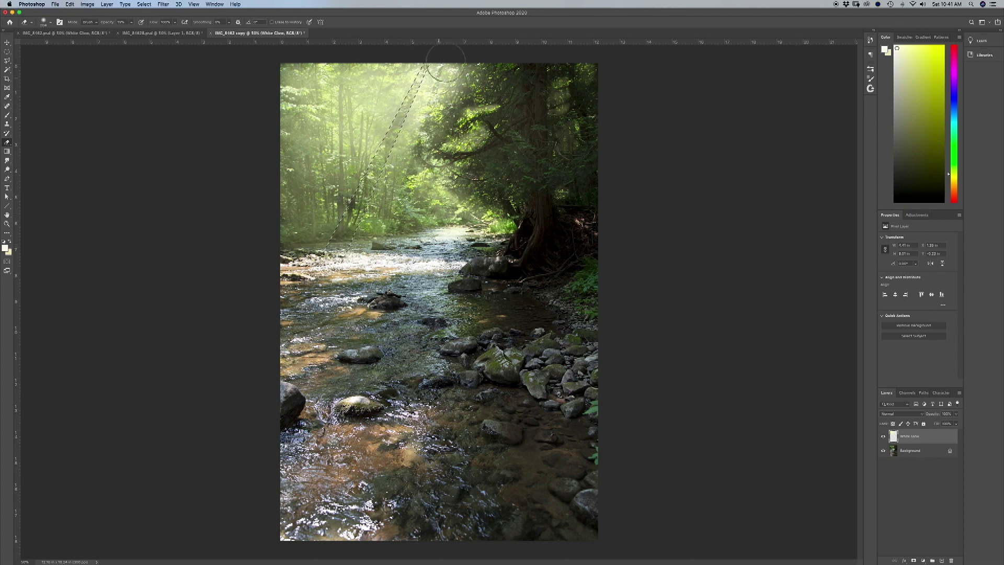
{"action": "left_click", "coordinate": [145, 5]}
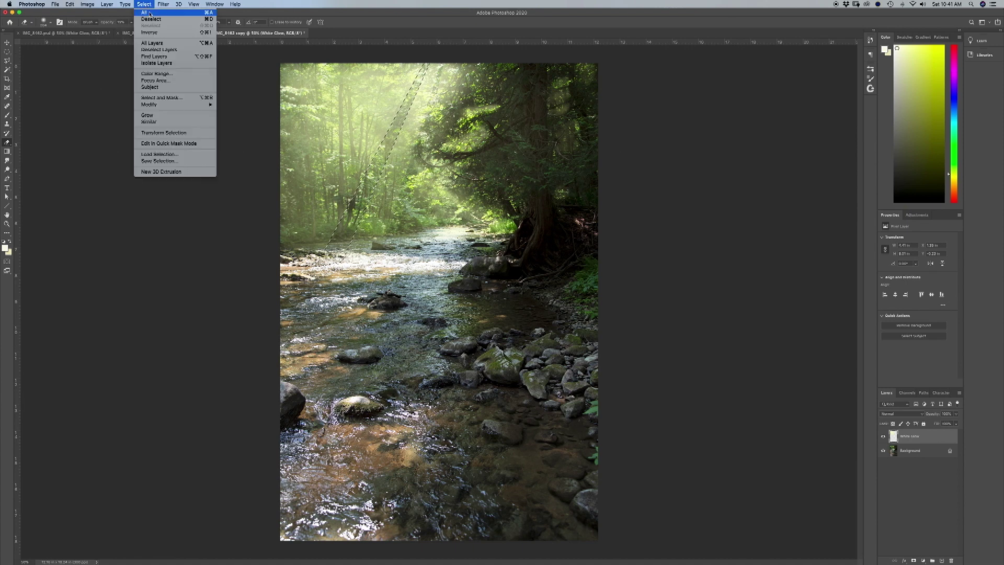
{"action": "left_click", "coordinate": [151, 18]}
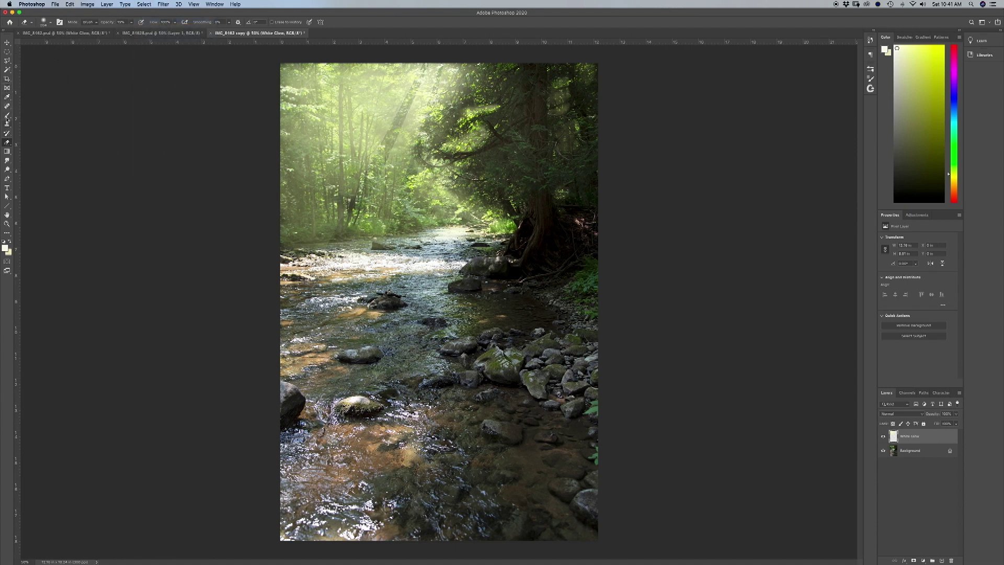
Outline a narrower slanted ray just left of the erased ones, from the canopy top to the left stream bank
{"action": "left_click", "coordinate": [8, 61]}
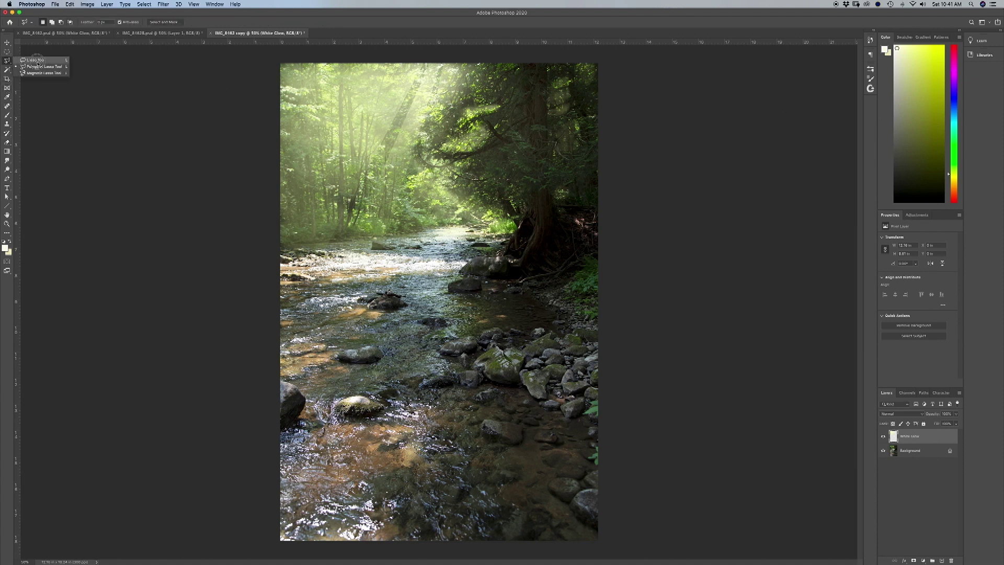
{"action": "left_click", "coordinate": [417, 62]}
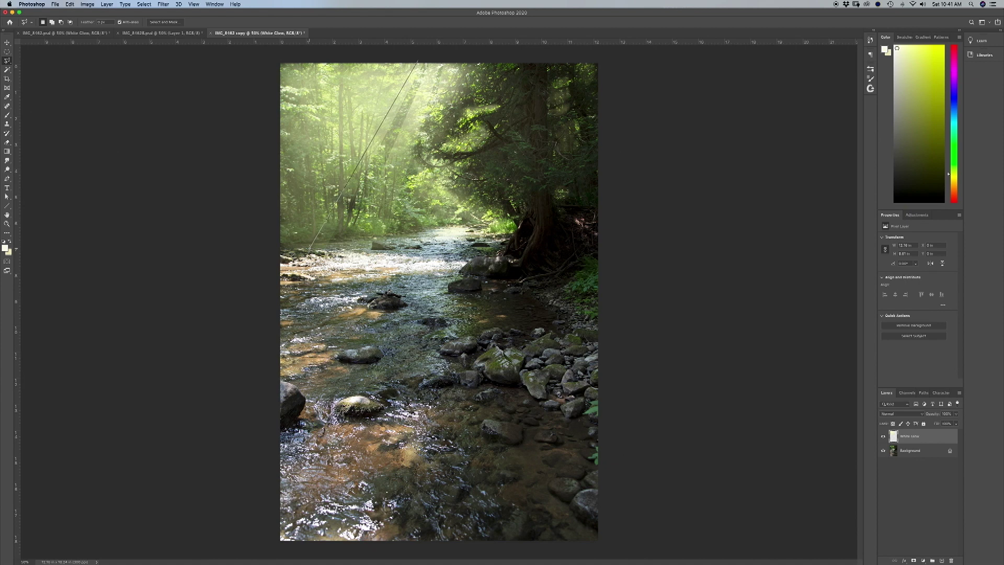
{"action": "left_click", "coordinate": [309, 247]}
{"action": "left_click", "coordinate": [296, 249]}
{"action": "left_click", "coordinate": [415, 59]}
Faintly erase the mist inside the narrow left ray with the Eraser tool, and remove the selection
{"action": "left_click", "coordinate": [6, 143]}
{"action": "left_click", "coordinate": [37, 139]}
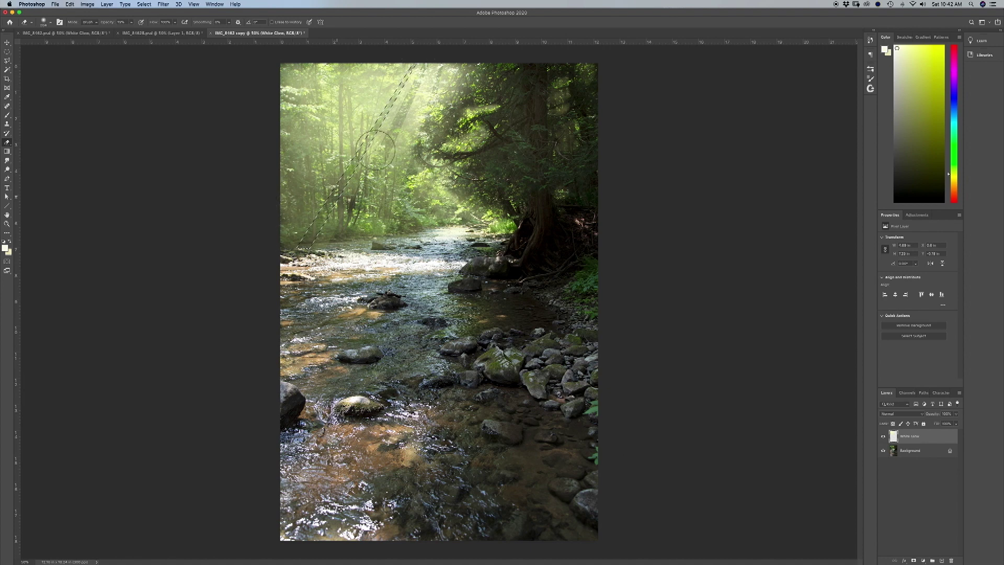
{"action": "left_click", "coordinate": [144, 3]}
{"action": "left_click", "coordinate": [146, 23]}
Outline a steeper thin ray right of the others, from the canopy top to the rock at the stream's far end
{"action": "key", "text": "l"}
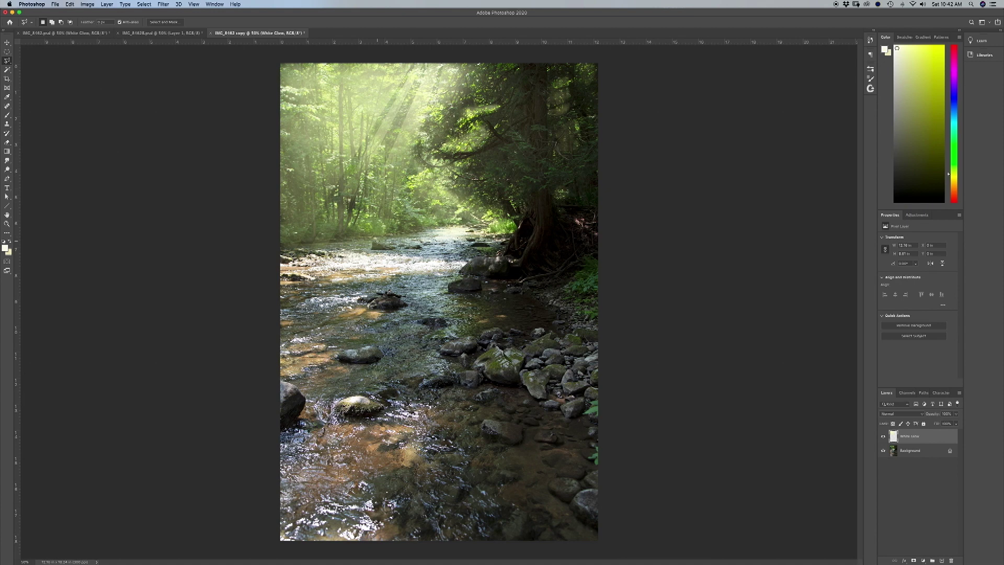
{"action": "left_click", "coordinate": [373, 244]}
{"action": "left_click", "coordinate": [438, 61]}
{"action": "left_click", "coordinate": [373, 244]}
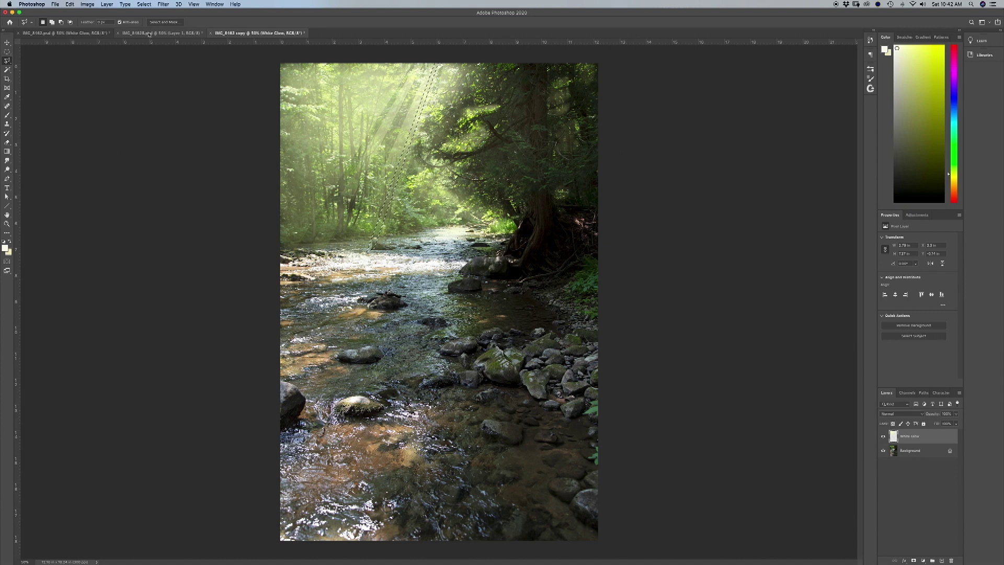
Adjust the eraser opacity, erase the mist lightly inside the steeper right ray, and deselect it
{"action": "left_click", "coordinate": [7, 142]}
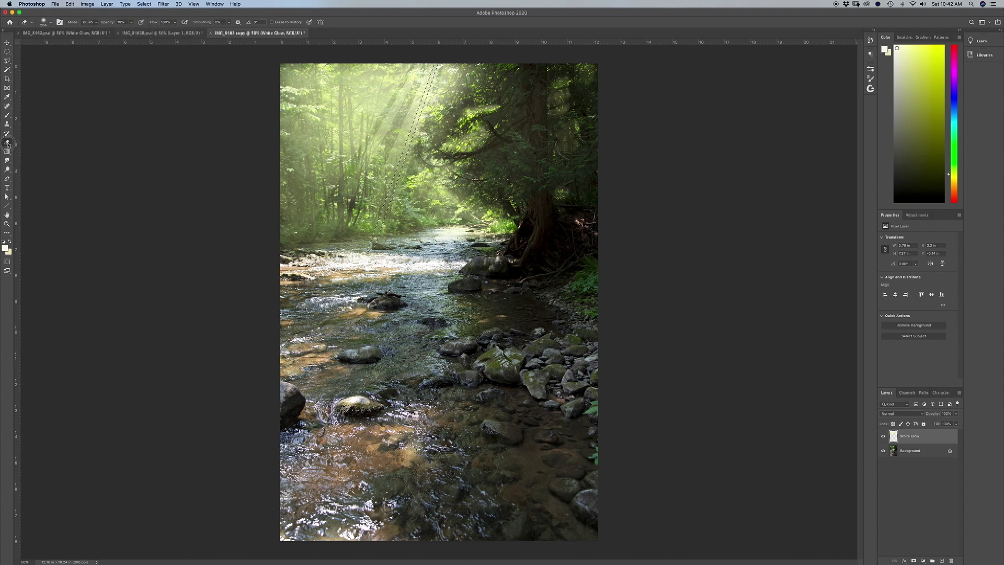
{"action": "left_click", "coordinate": [131, 22]}
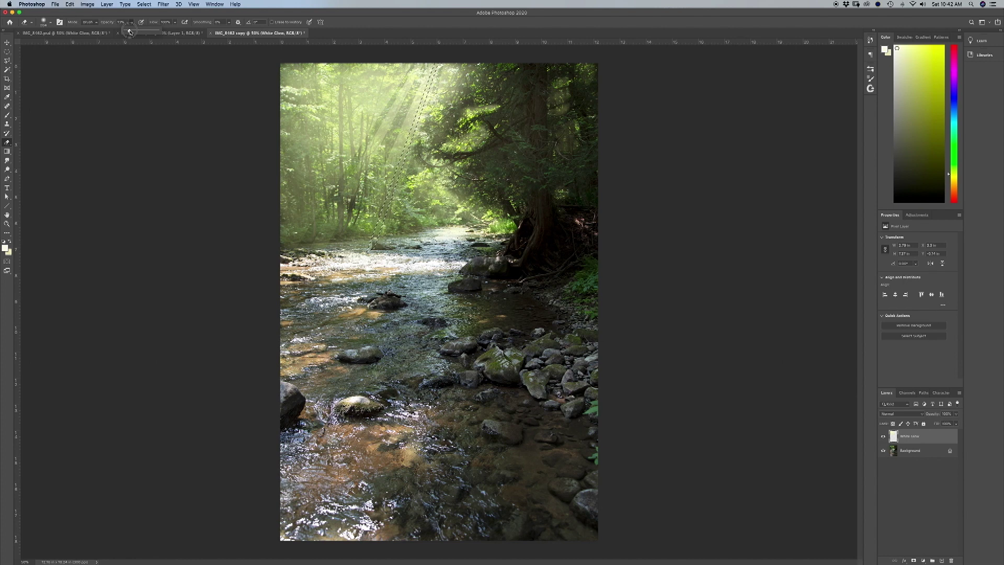
{"action": "left_click", "coordinate": [394, 169]}
{"action": "mouse_move", "coordinate": [382, 204]}
{"action": "left_mouse_down"}
{"action": "mouse_move", "coordinate": [367, 243]}
{"action": "mouse_move", "coordinate": [435, 69]}
{"action": "mouse_move", "coordinate": [357, 281]}
{"action": "left_mouse_up"}
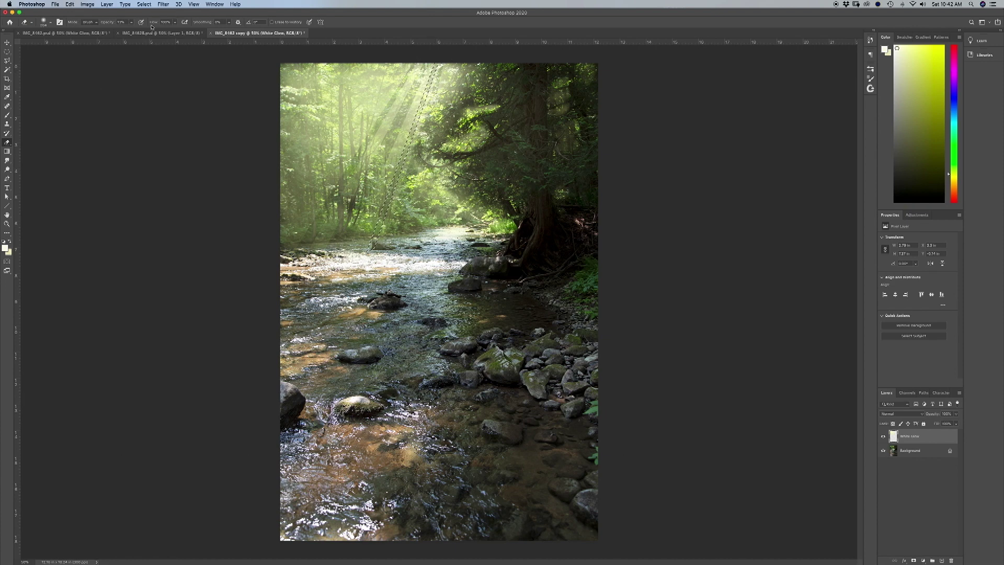
{"action": "left_click", "coordinate": [142, 5]}
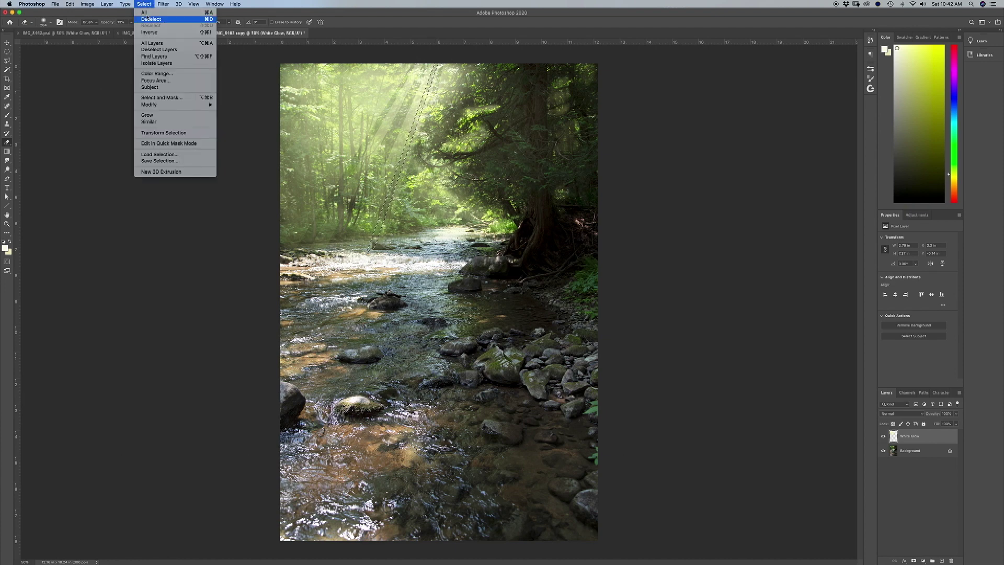
{"action": "left_click", "coordinate": [149, 19]}
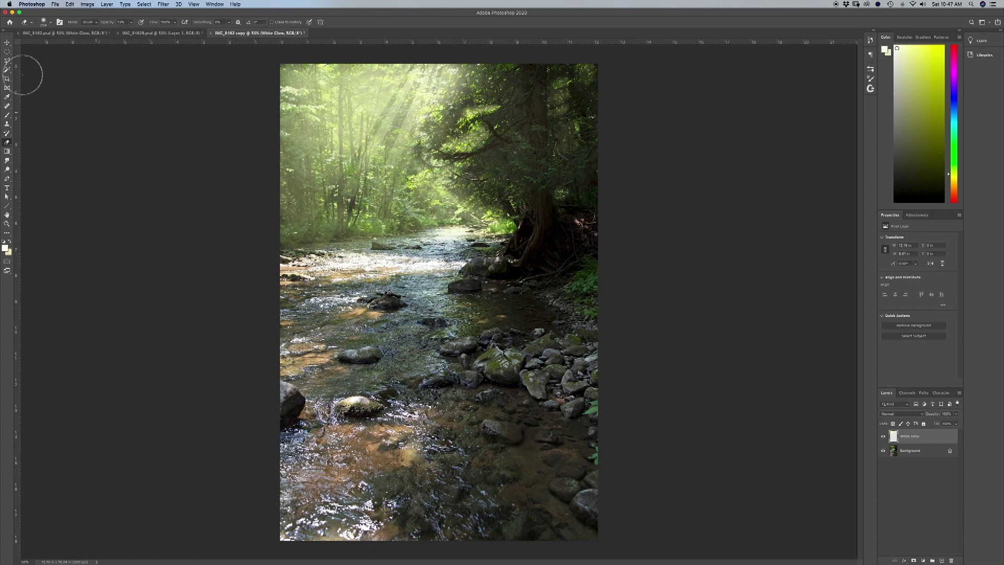
Hide and show the White Glow layer to compare the photo with and without the sunbeams
{"action": "left_click", "coordinate": [7, 43]}
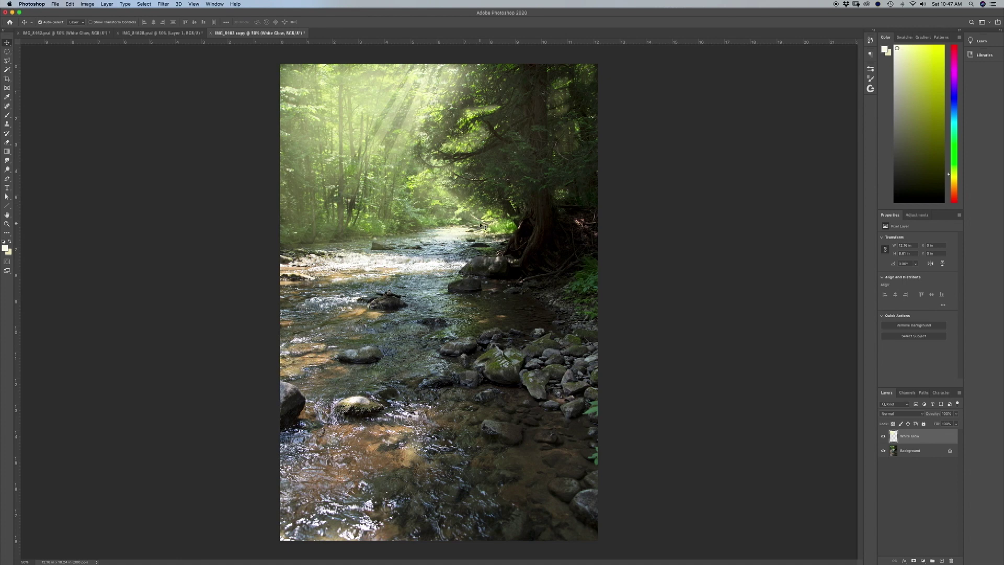
{"action": "left_click", "coordinate": [883, 437]}
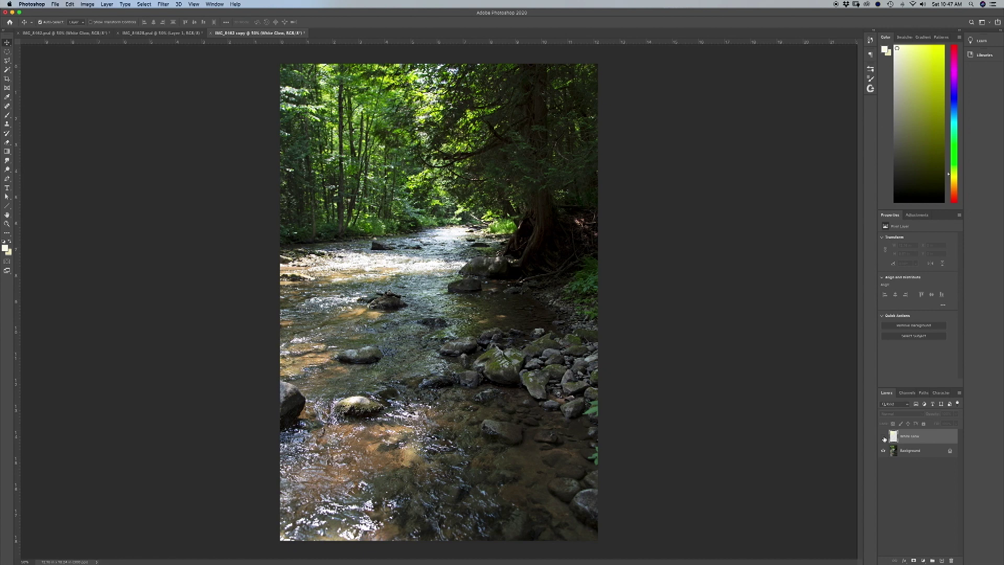
{"action": "left_click", "coordinate": [884, 437]}
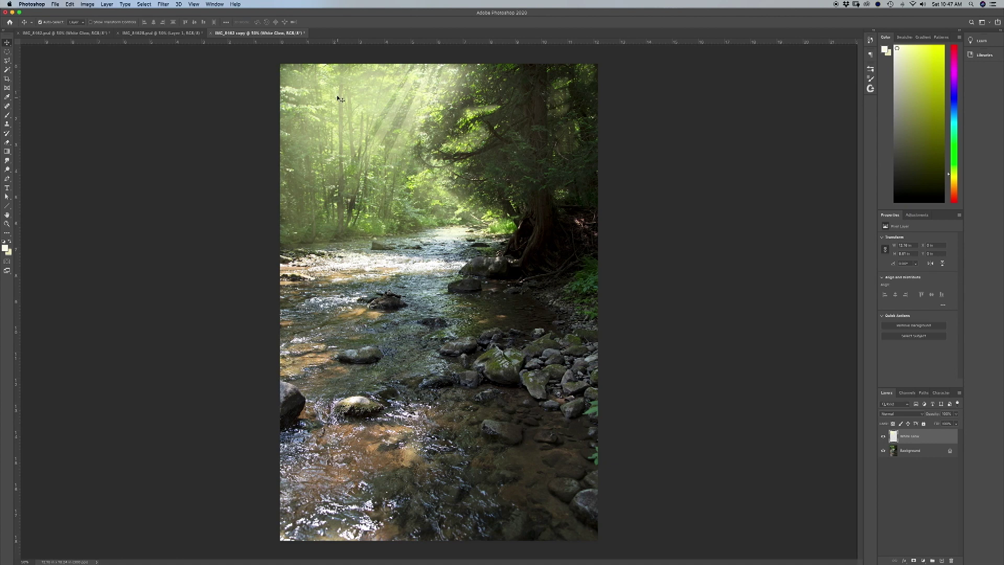
Switch to the alternate, warmer sunbeam version of the photo and toggle Layer 1 off and on to compare it
{"action": "left_click", "coordinate": [165, 36]}
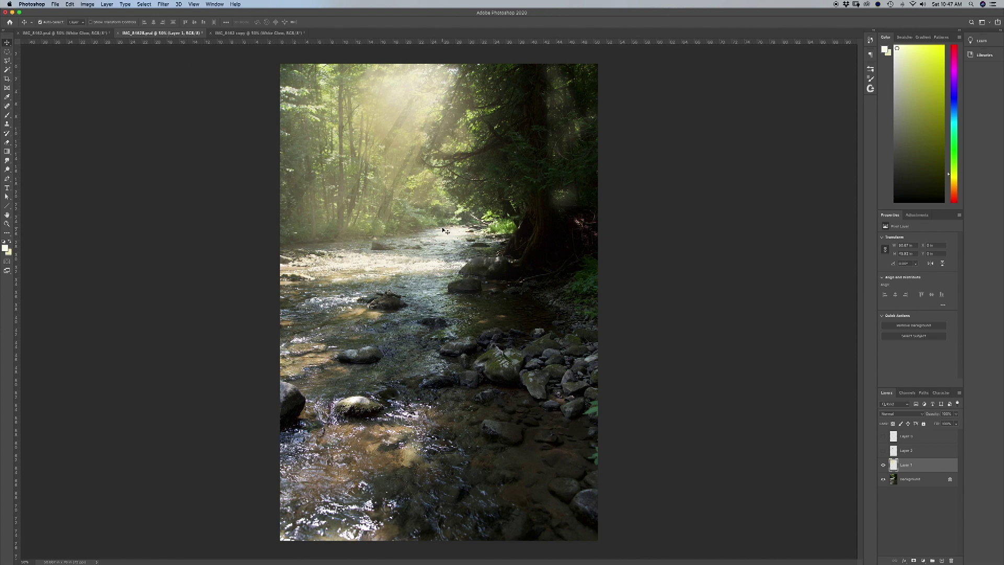
{"action": "left_click", "coordinate": [884, 465]}
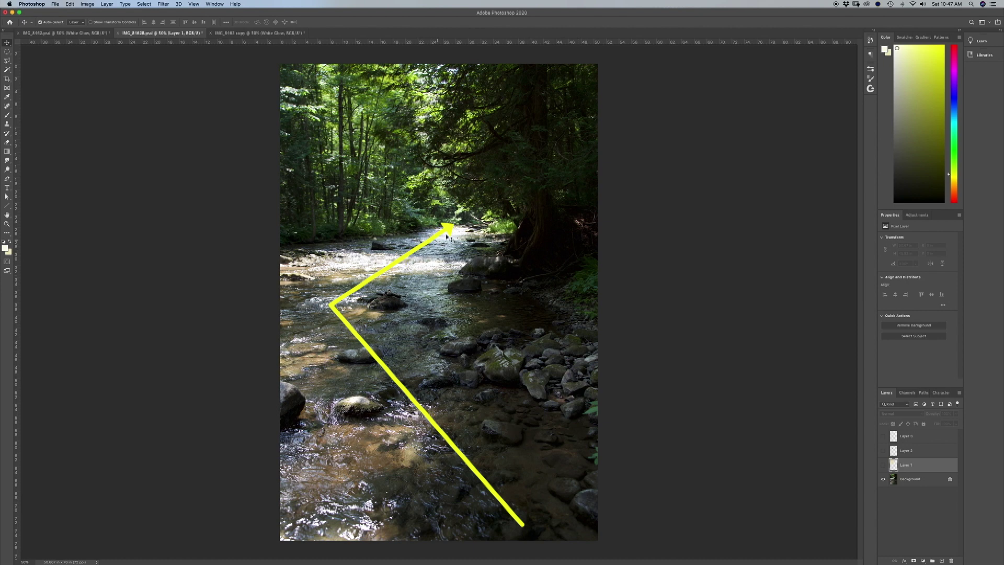
{"action": "left_click", "coordinate": [883, 466]}
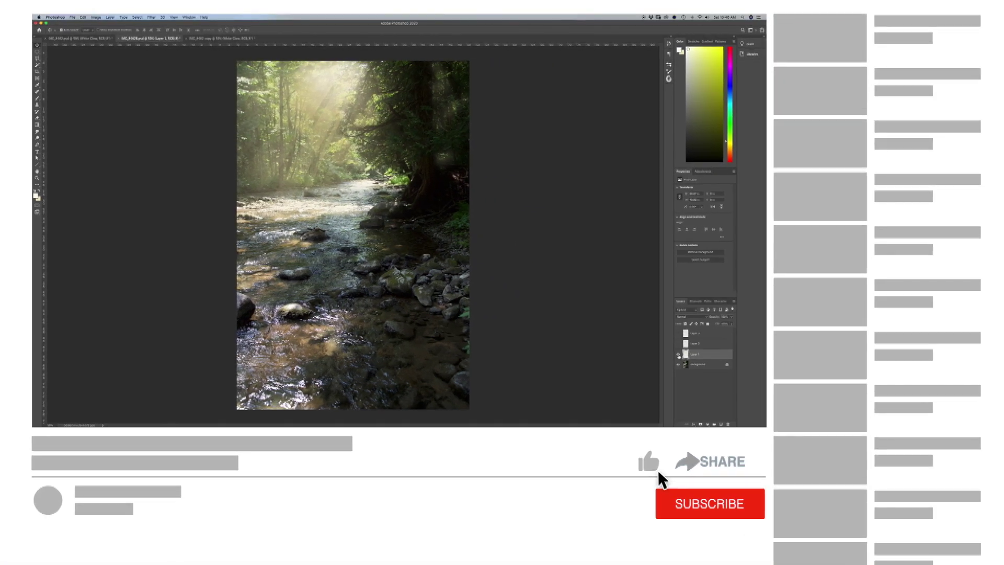